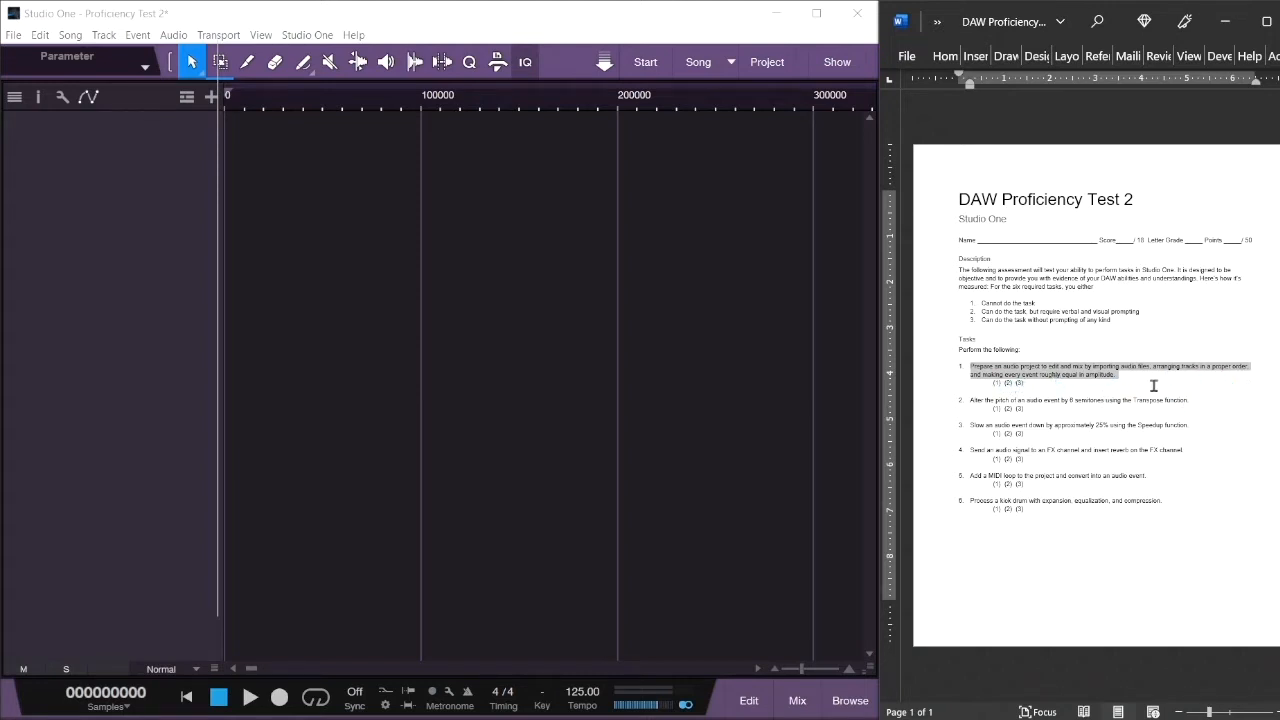
# - Clear the Word task highlight and open Studio One's file browser on the Files tab
pyautogui.click(1153, 386)
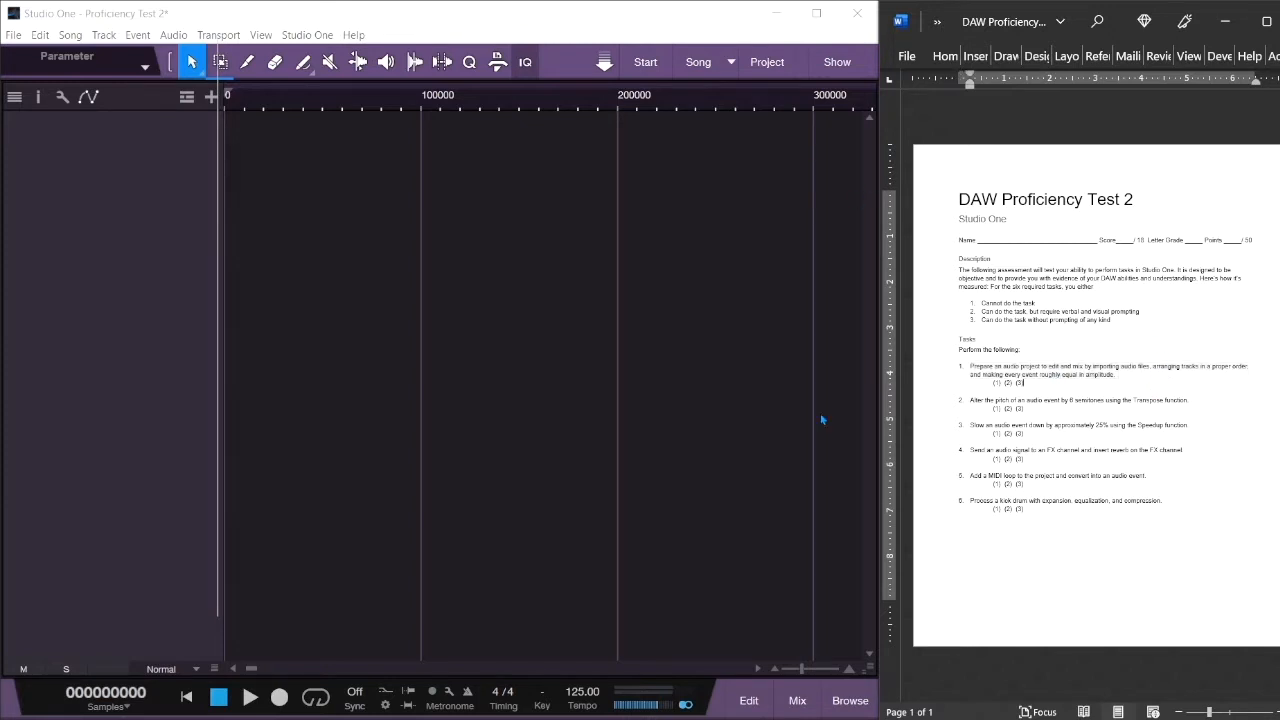
pyautogui.click(845, 703)
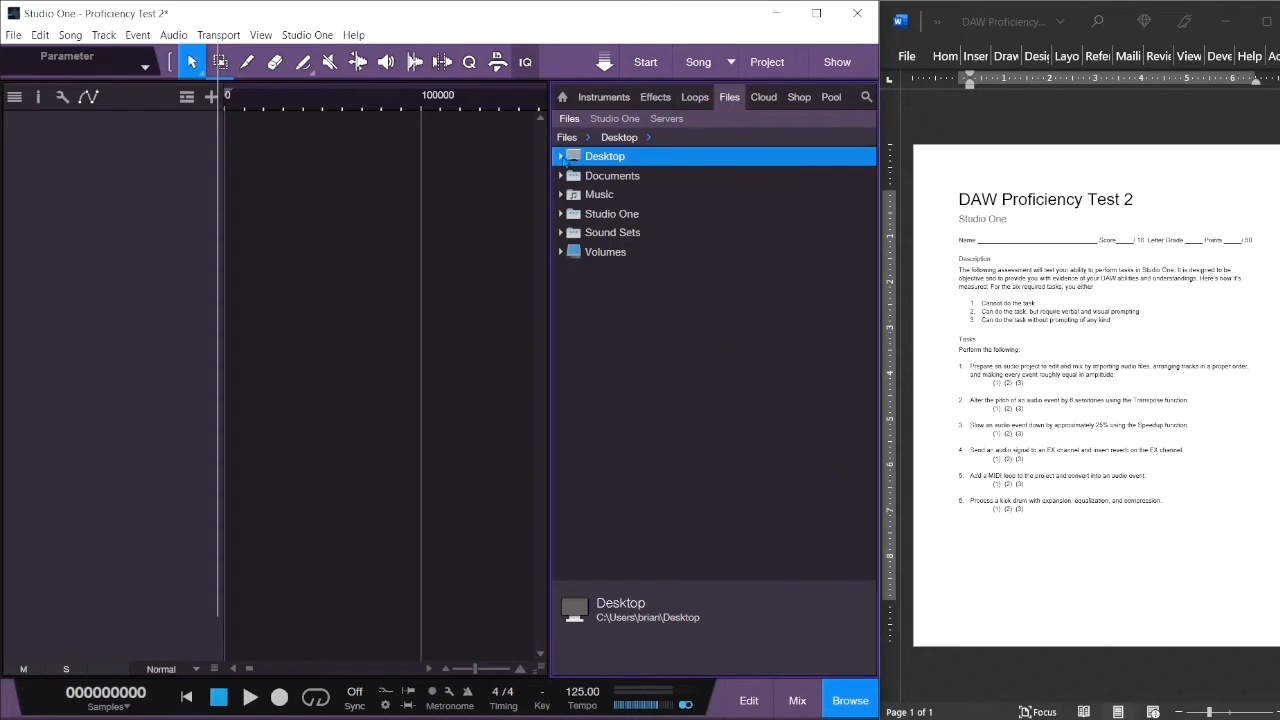
# - Navigate the browser to Desktop > On Broadway Tracks > Tracks
pyautogui.click(561, 157)
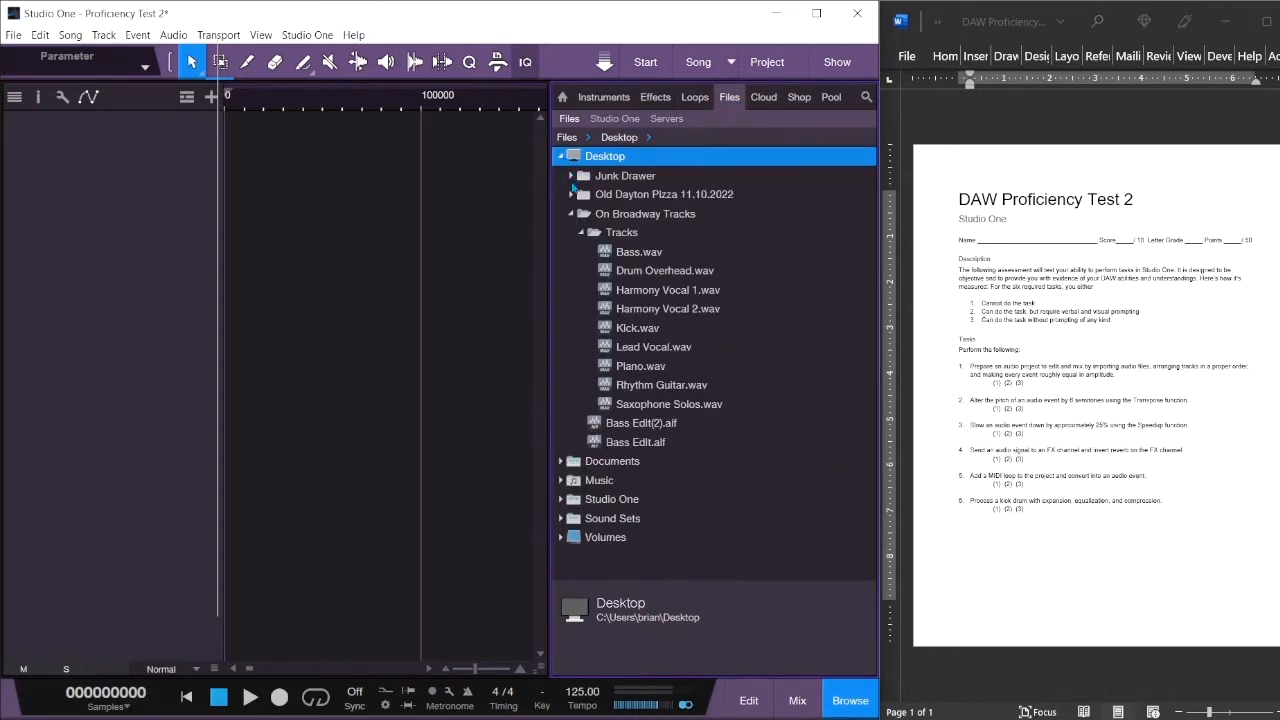
pyautogui.click(580, 233)
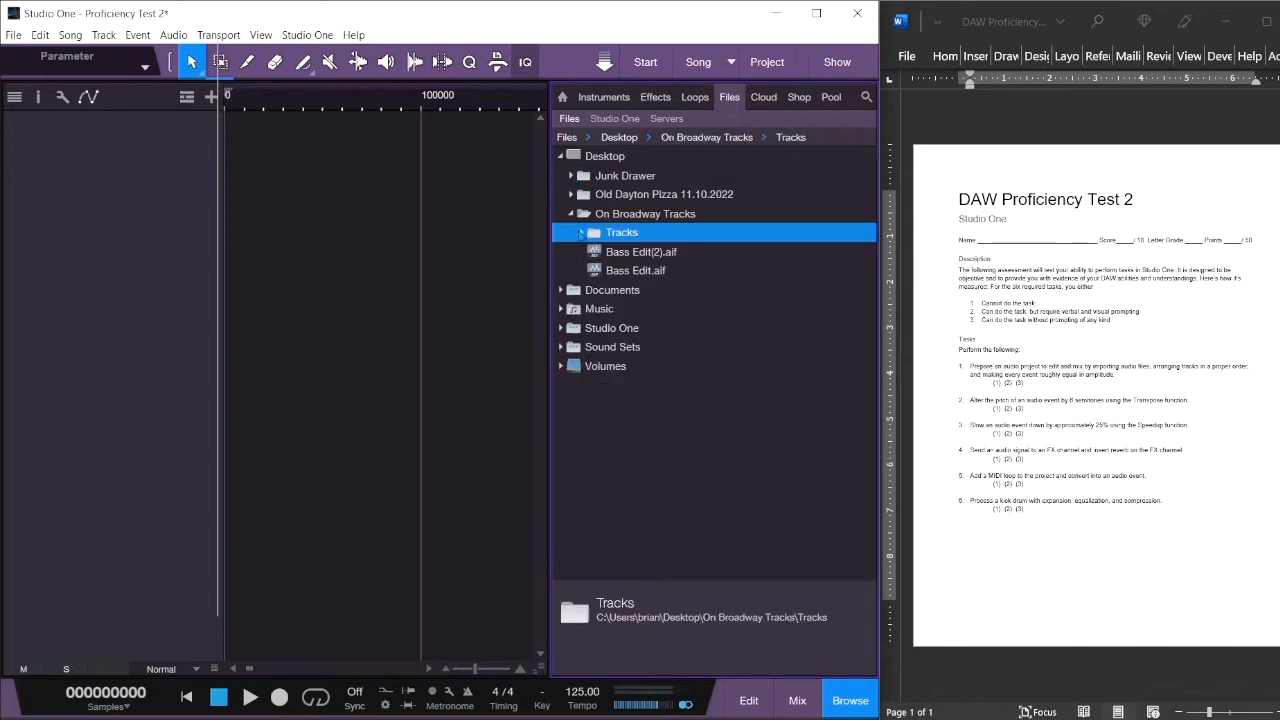
pyautogui.click(573, 215)
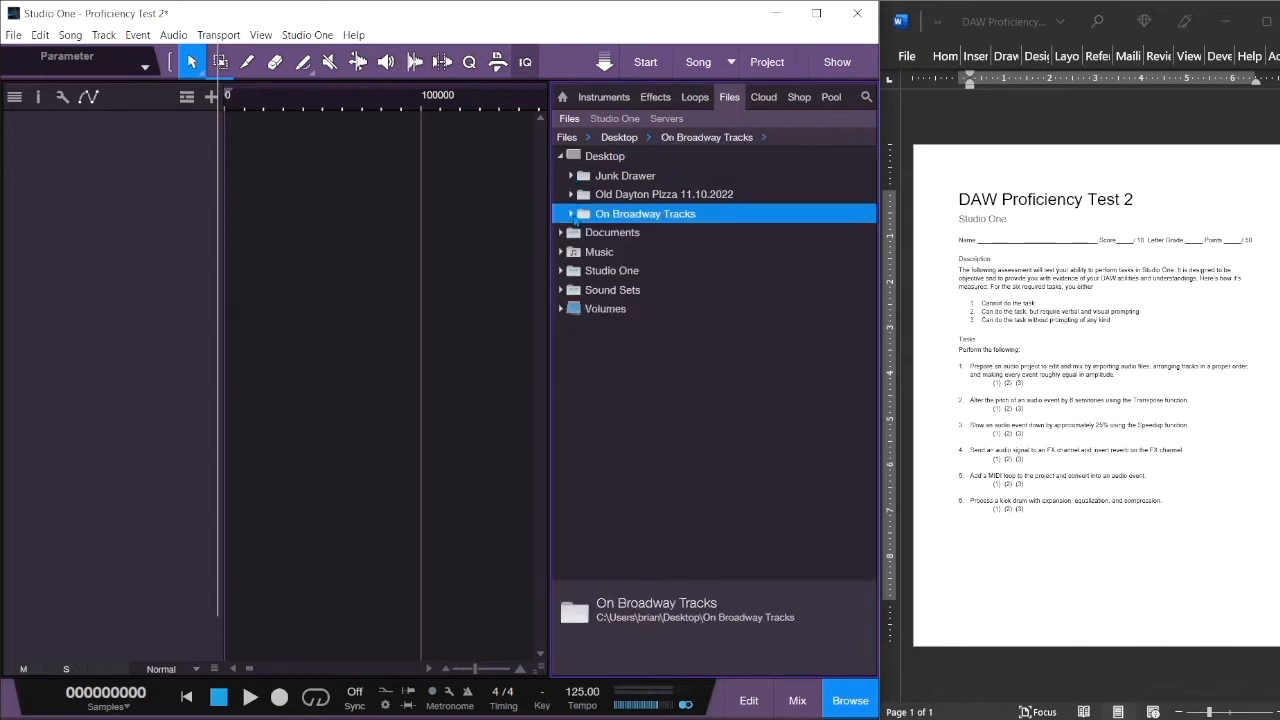
pyautogui.click(572, 215)
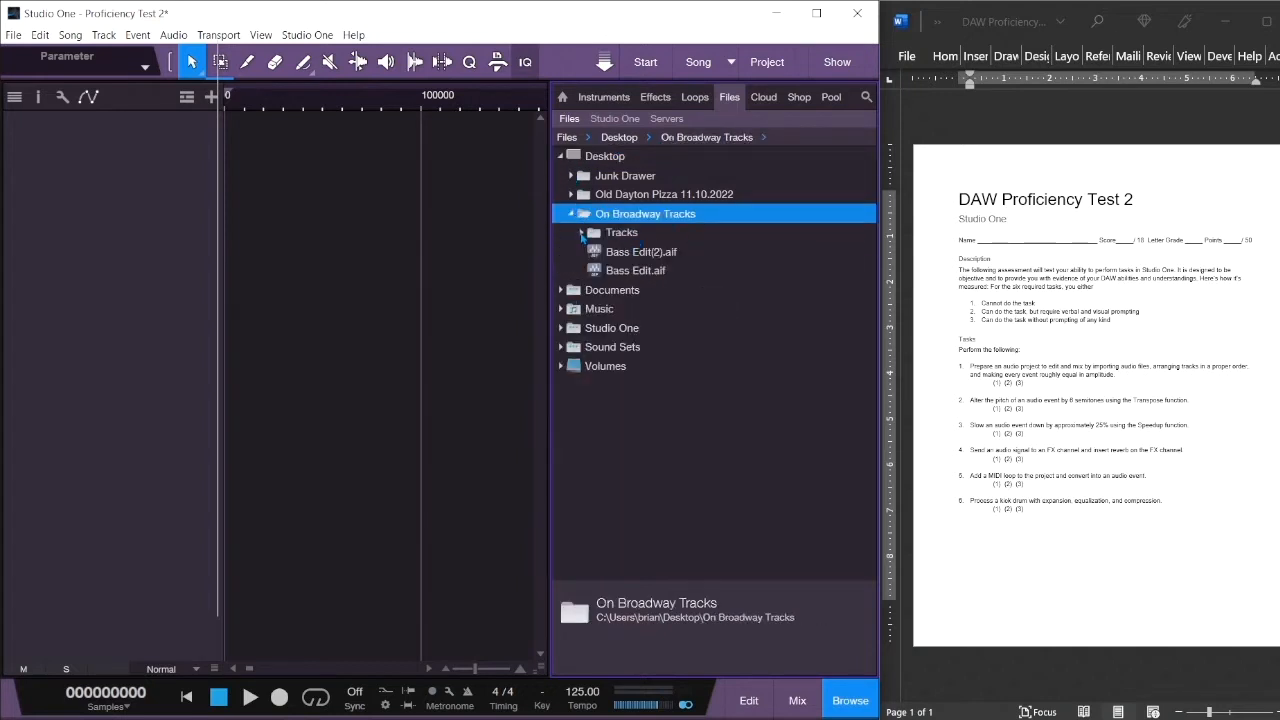
pyautogui.click(581, 233)
# - Select all nine wav files, drop them into the empty arrangement, and close the browser
pyautogui.click(624, 256)
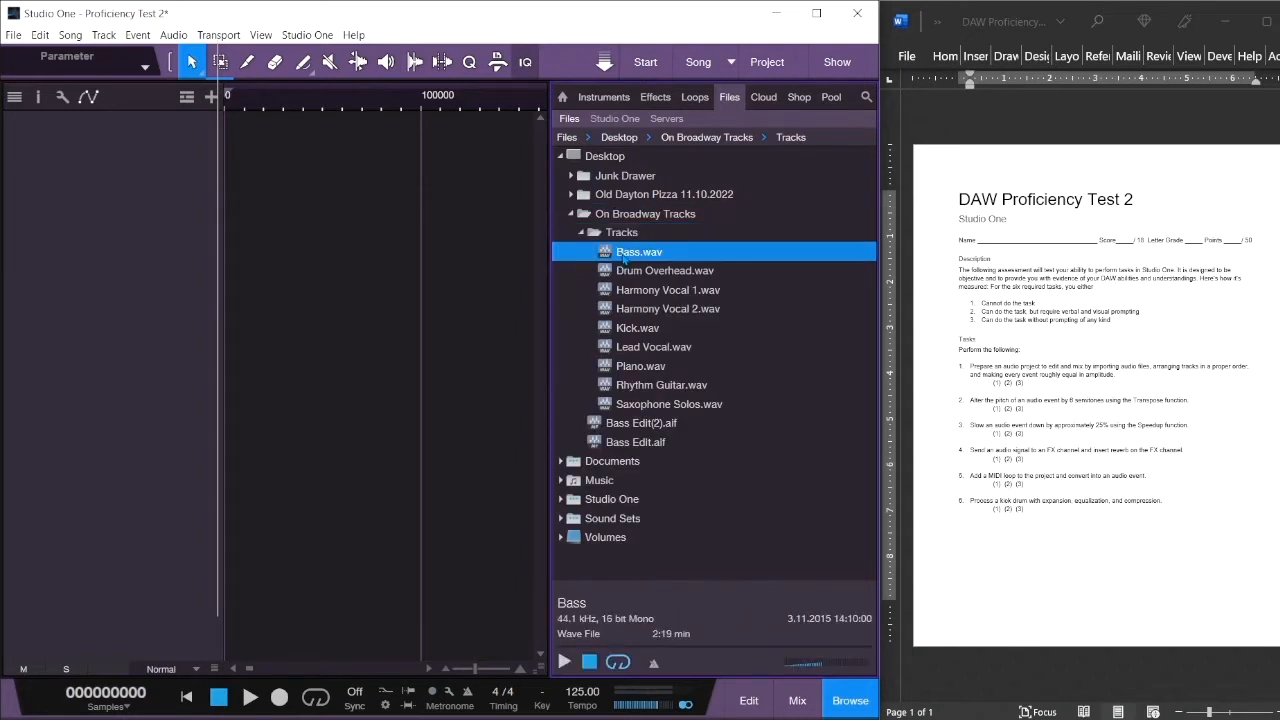
pyautogui.click(658, 405)
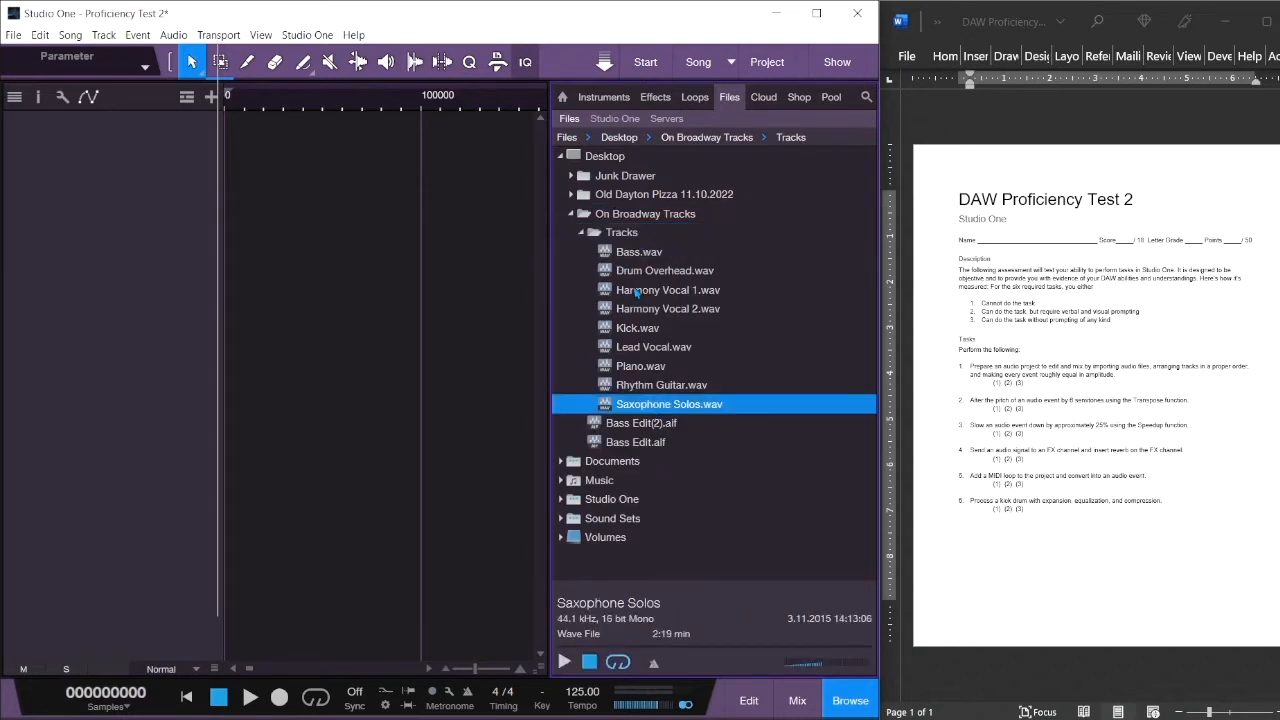
pyautogui.click(621, 252)
pyautogui.click(621, 270)
pyautogui.hotkey('ctrl', 'a')
pyautogui.moveTo(621, 270); pyautogui.dragTo(243, 240)
pyautogui.click(851, 700)
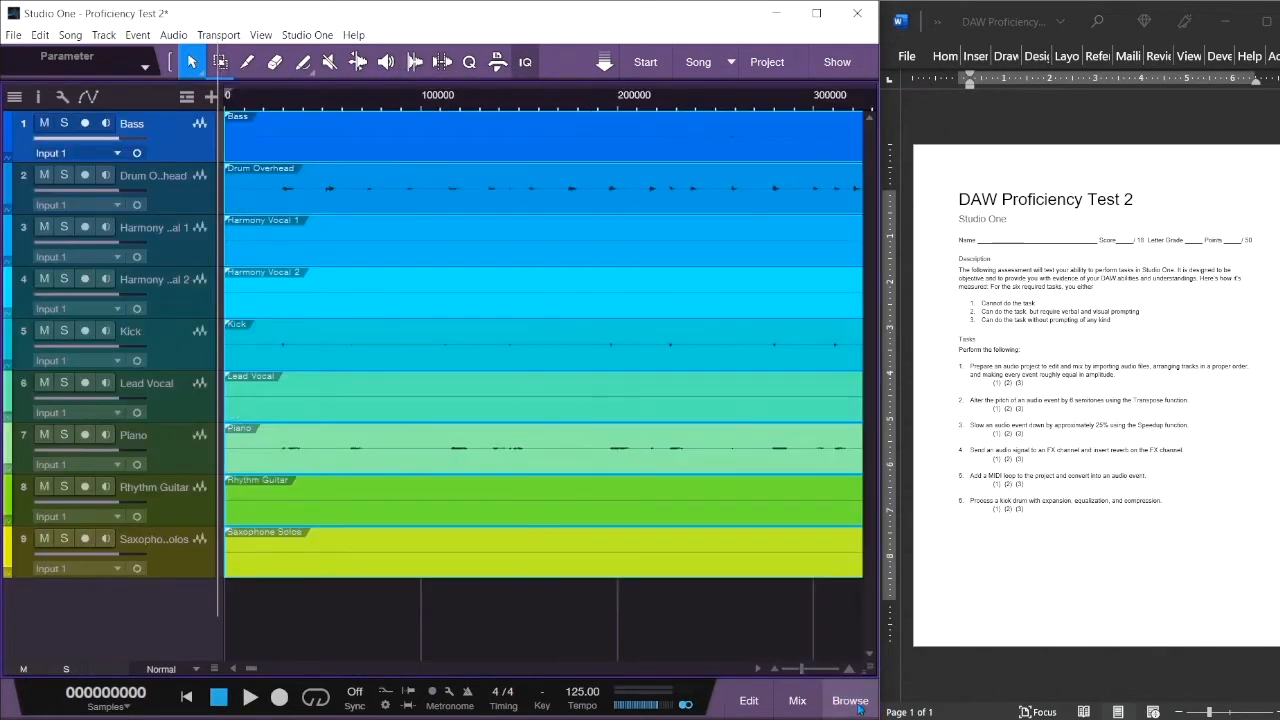
# - Maximize the Studio One window and zoom out so every event shows in full
pyautogui.click(815, 25)
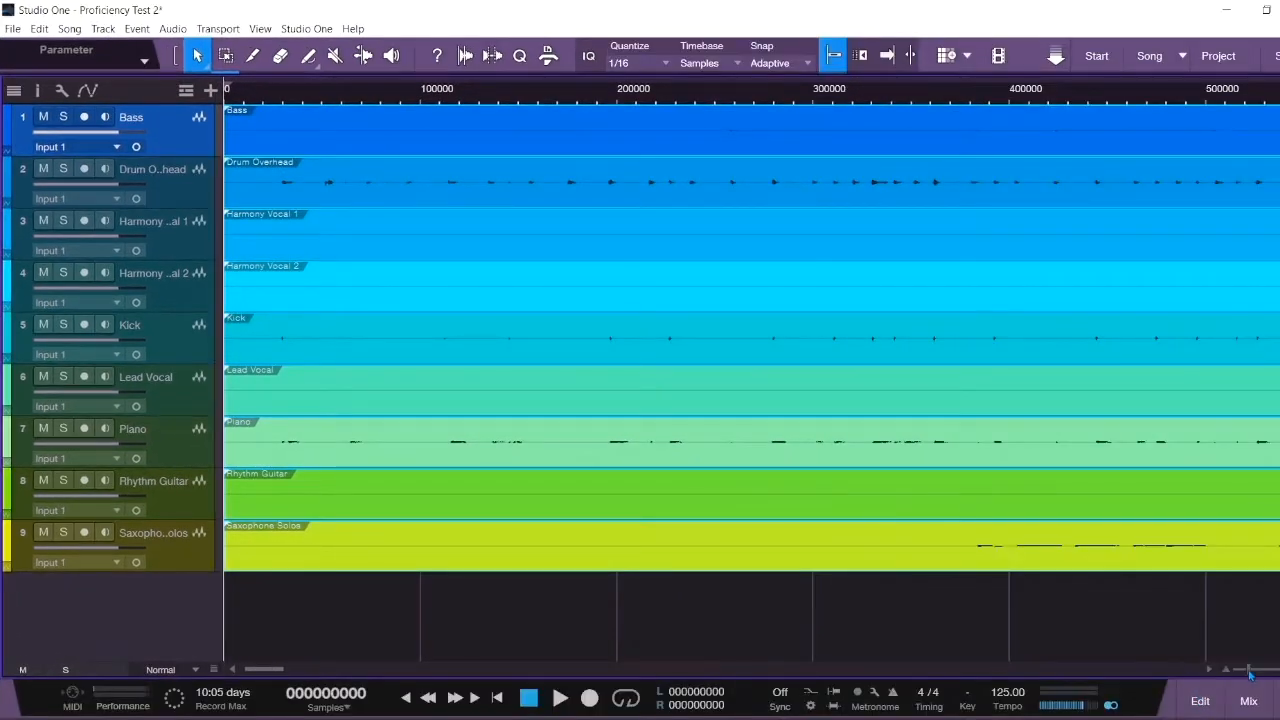
pyautogui.moveTo(1243, 676); pyautogui.dragTo(1230, 677)
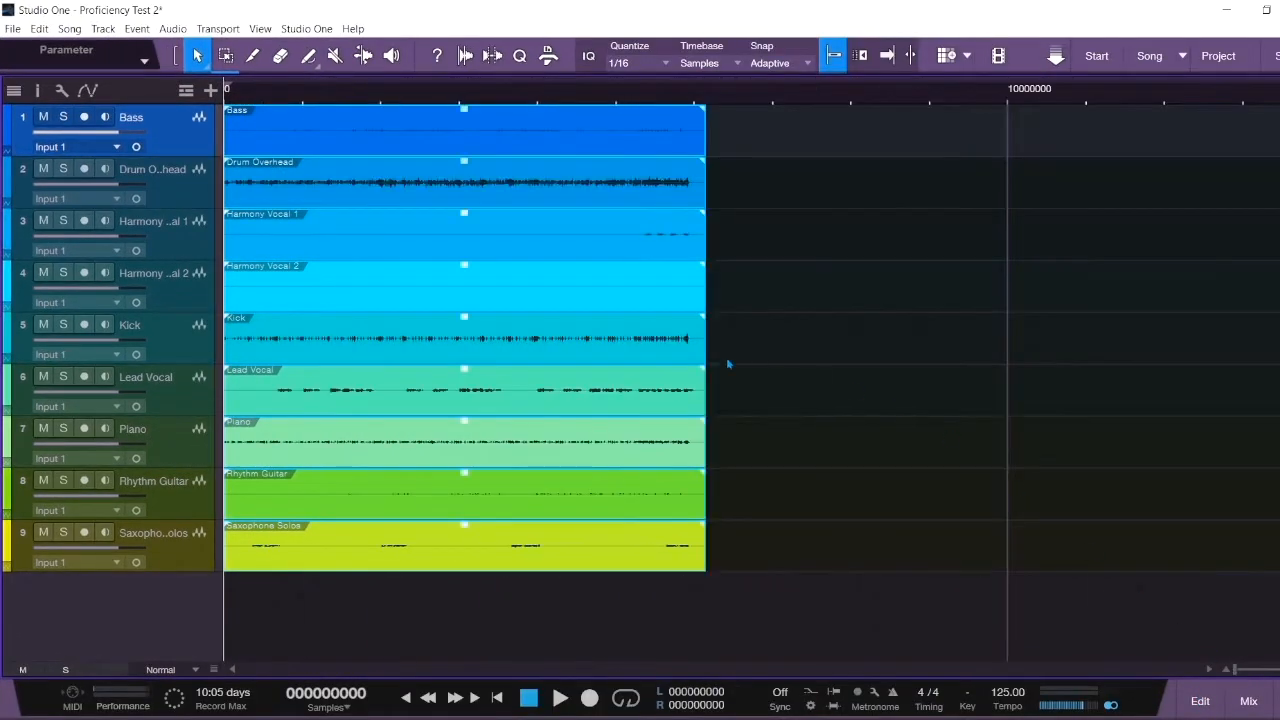
pyautogui.click(169, 201)
pyautogui.click(178, 147)
# - Reorder tracks to Kick, Drum Overhead, Bass, Rhythm Guitar, Piano, Lead Vocal, Saxophone Solos, harmony vocals
pyautogui.moveTo(183, 363); pyautogui.dragTo(172, 157)
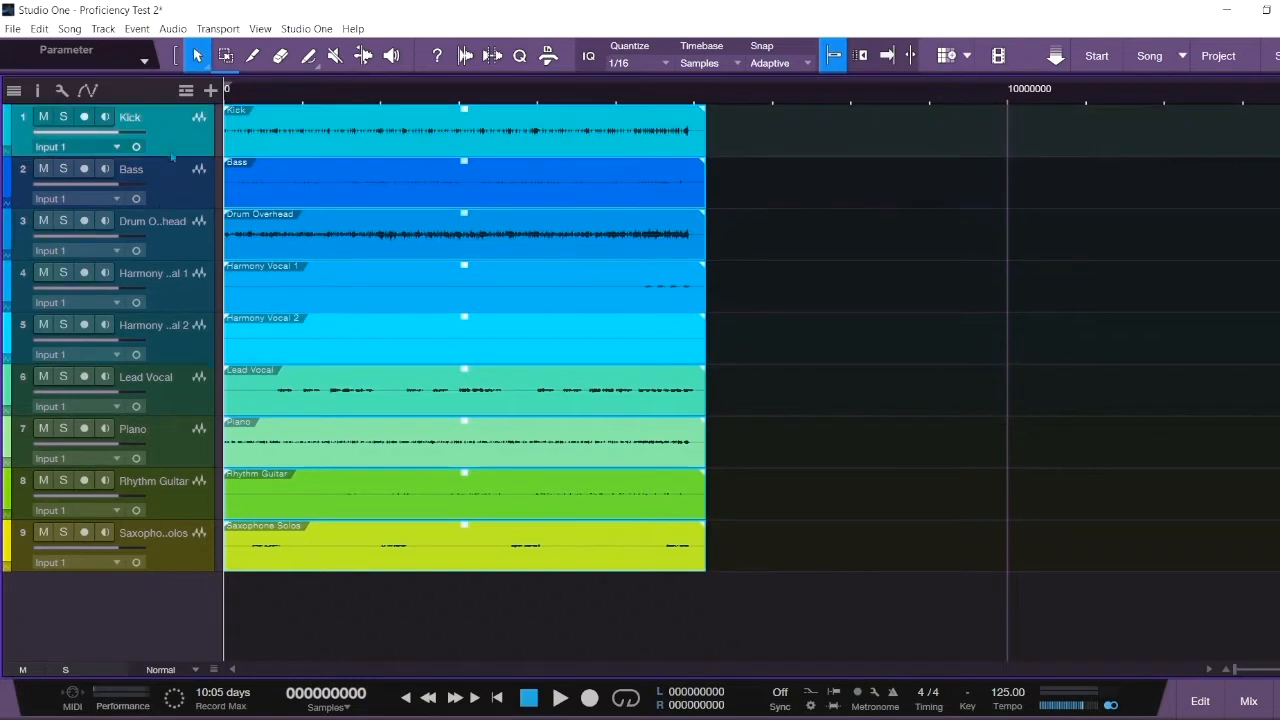
pyautogui.moveTo(180, 246); pyautogui.dragTo(168, 193)
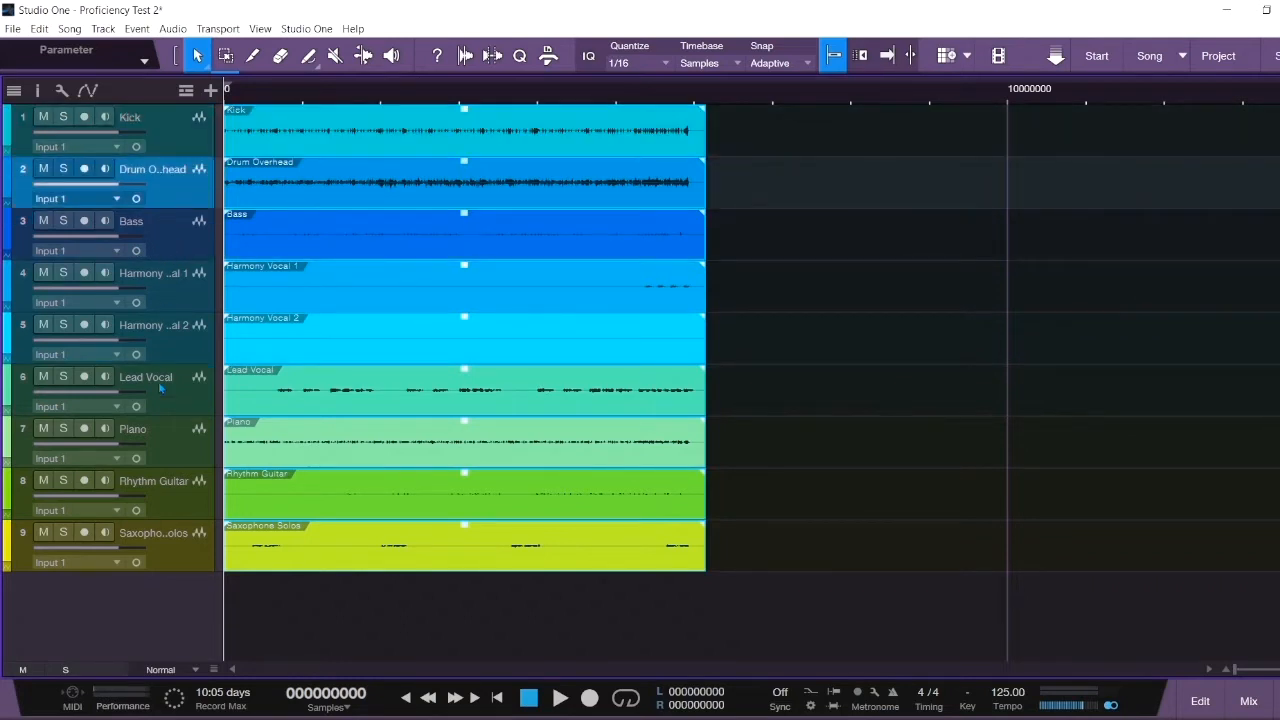
pyautogui.moveTo(158, 507); pyautogui.dragTo(136, 278)
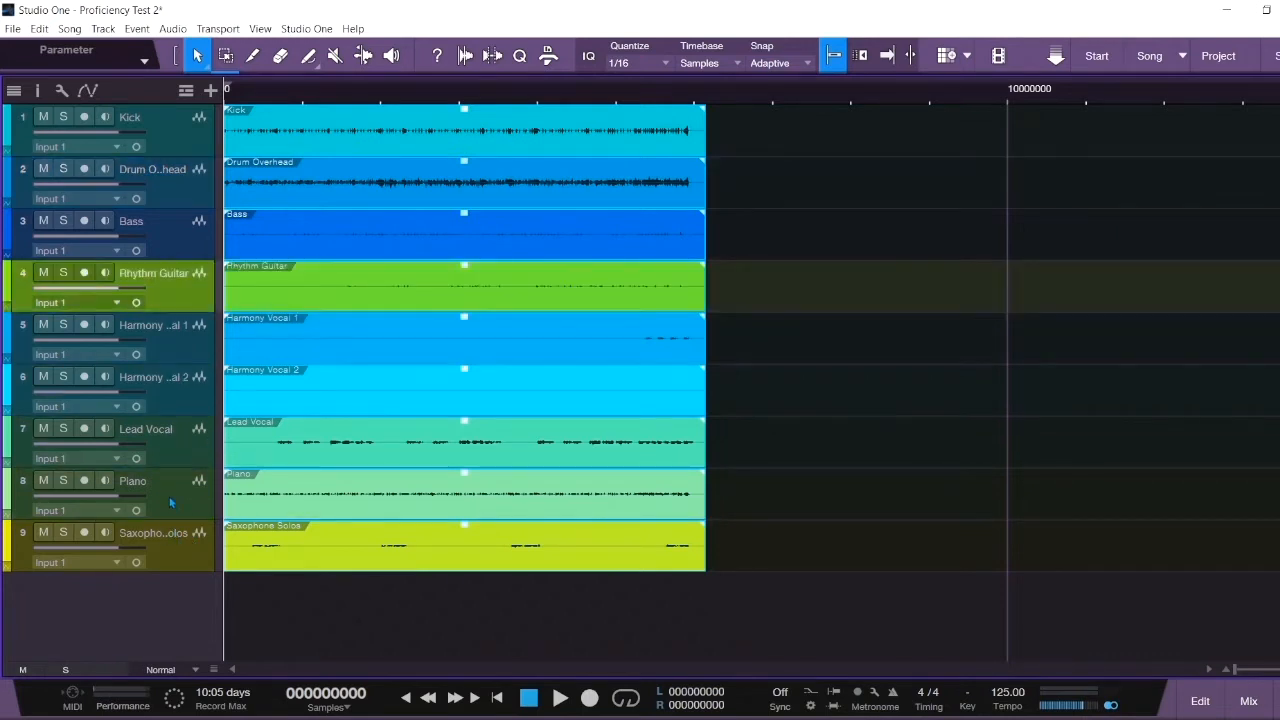
pyautogui.moveTo(171, 500); pyautogui.dragTo(178, 335)
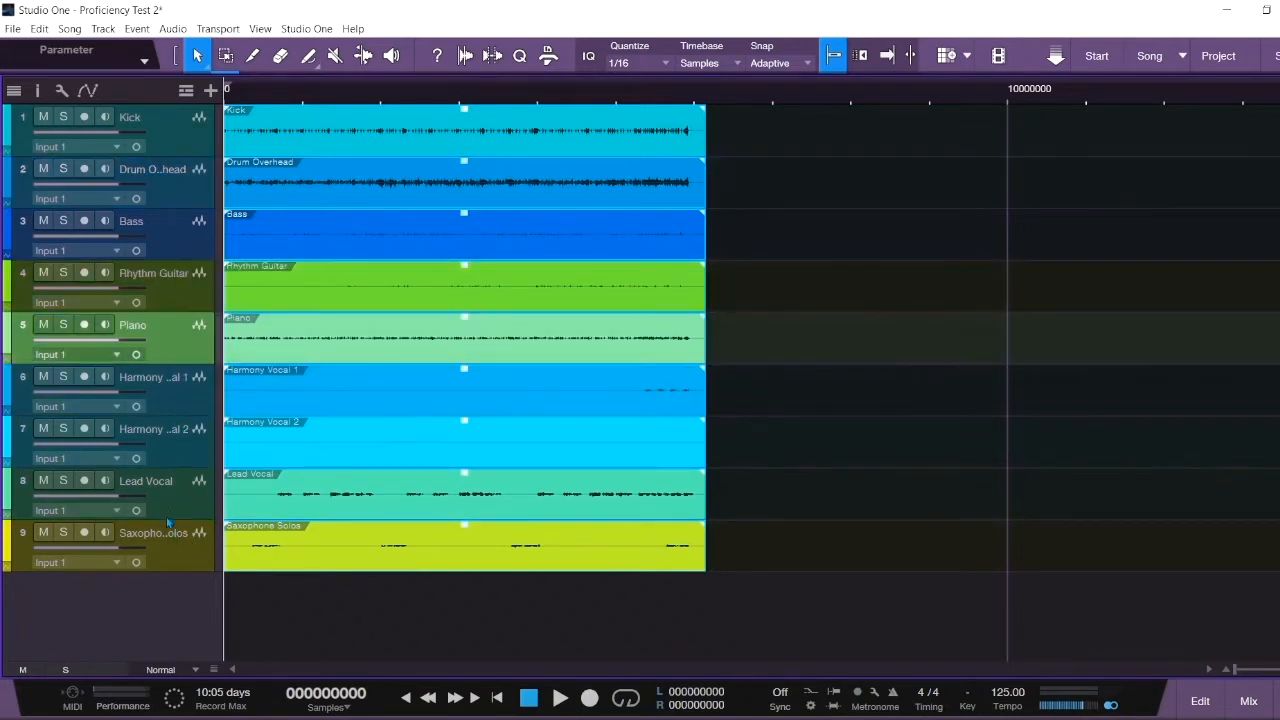
pyautogui.moveTo(178, 507); pyautogui.dragTo(182, 384)
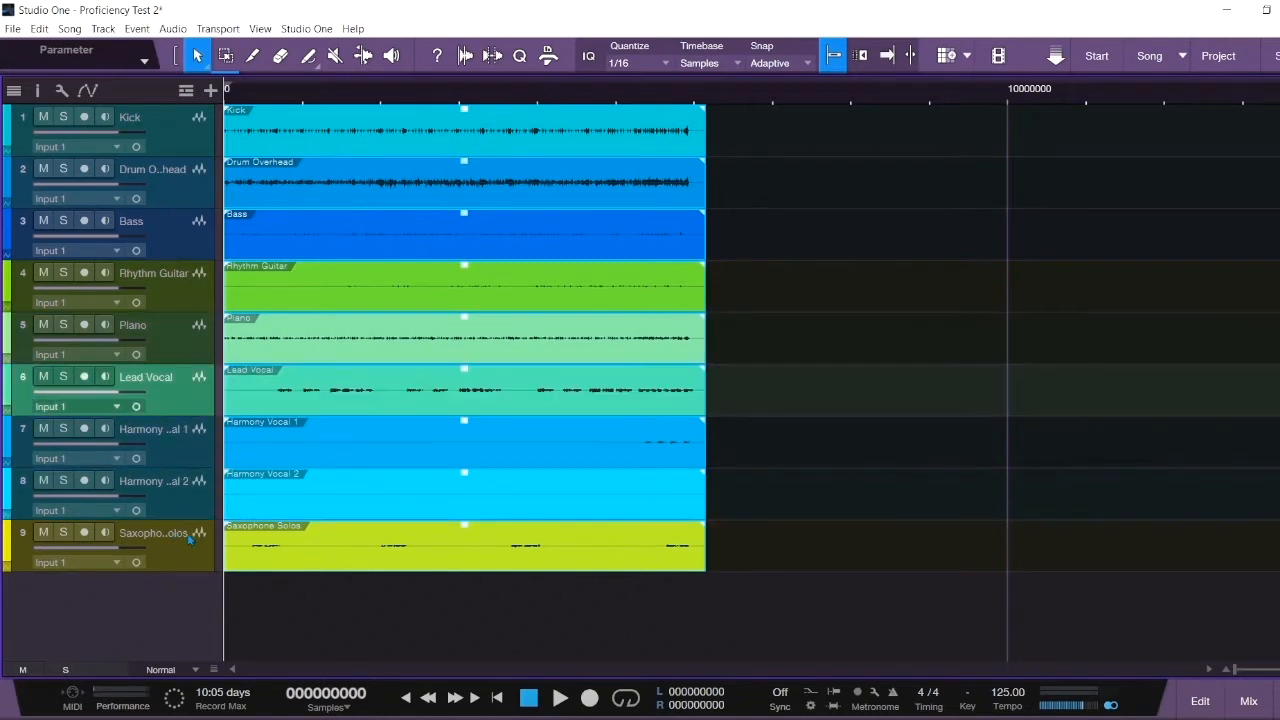
pyautogui.moveTo(178, 561)
pyautogui.mouseDown()
pyautogui.moveTo(183, 450)
pyautogui.moveTo(172, 565)
pyautogui.moveTo(170, 548)
pyautogui.mouseUp()
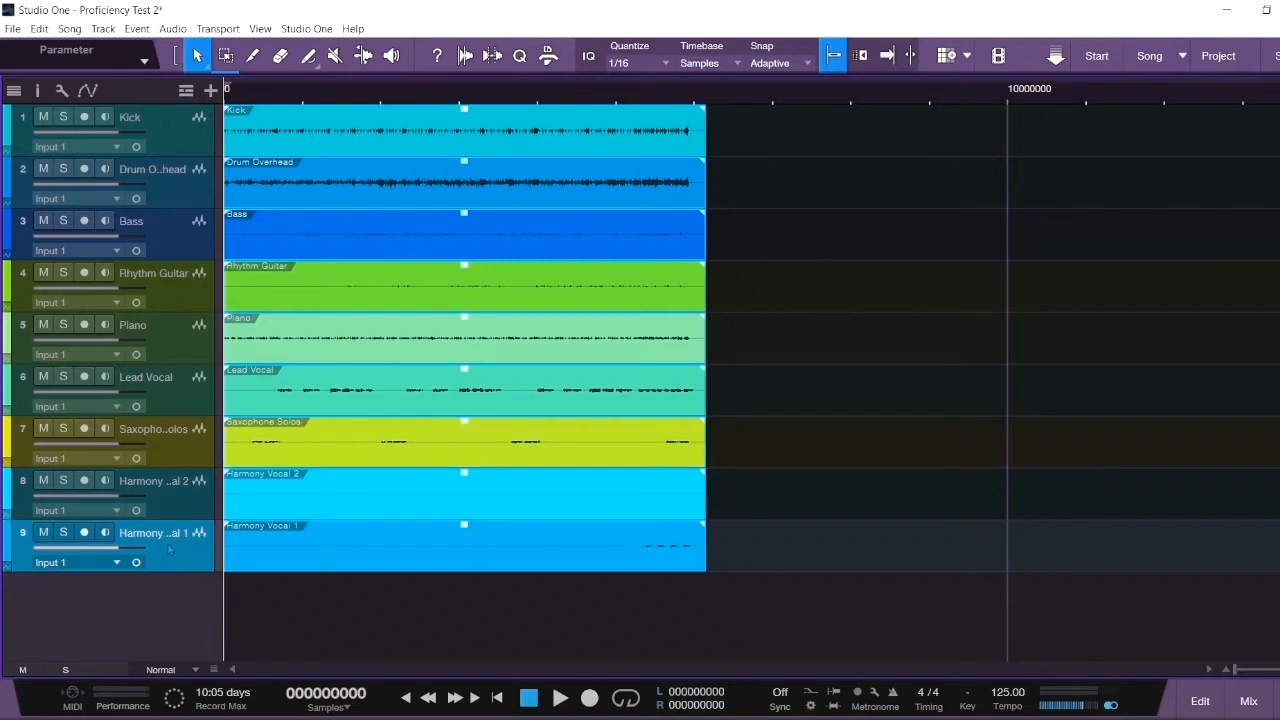
pyautogui.click(484, 615)
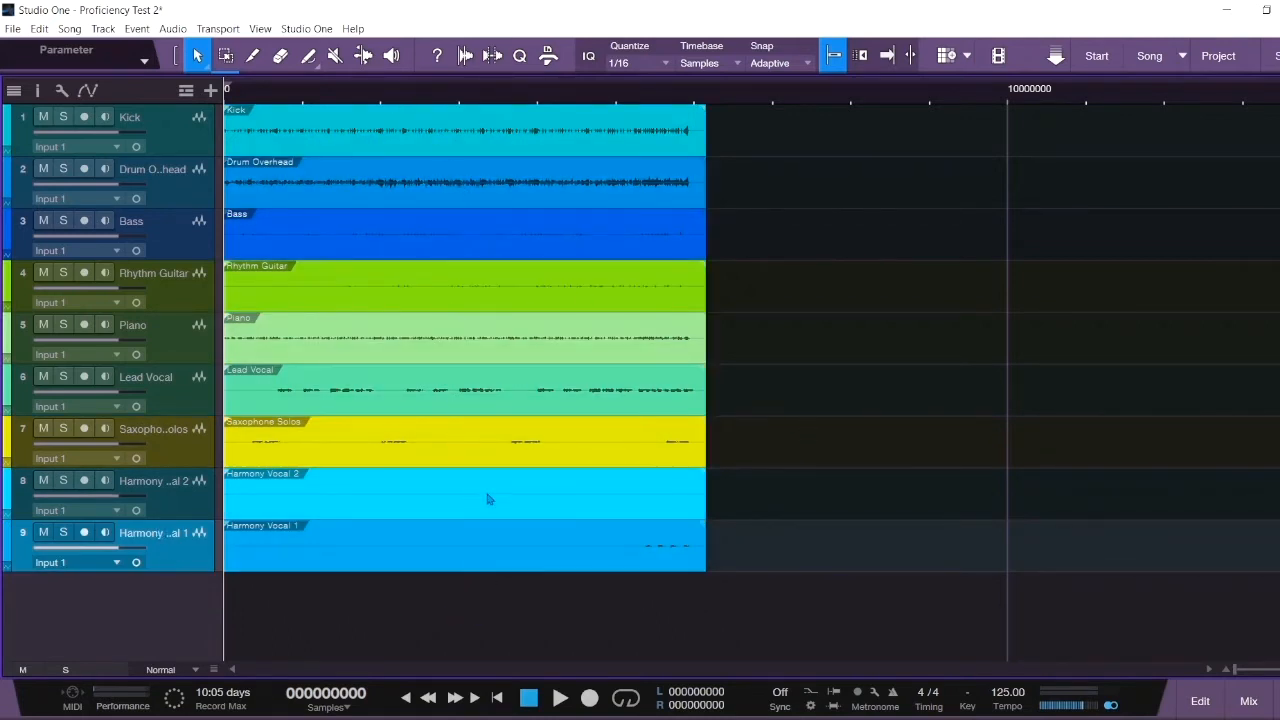
# - Balance event gains: Harmony Vocal 2 12.2 dB, Lead Vocal 5.4 dB, Bass 14.2 dB, Saxophone -2.0 dB
pyautogui.moveTo(465, 532); pyautogui.dragTo(465, 517)
pyautogui.moveTo(464, 472); pyautogui.dragTo(464, 411)
pyautogui.moveTo(465, 377); pyautogui.dragTo(465, 317)
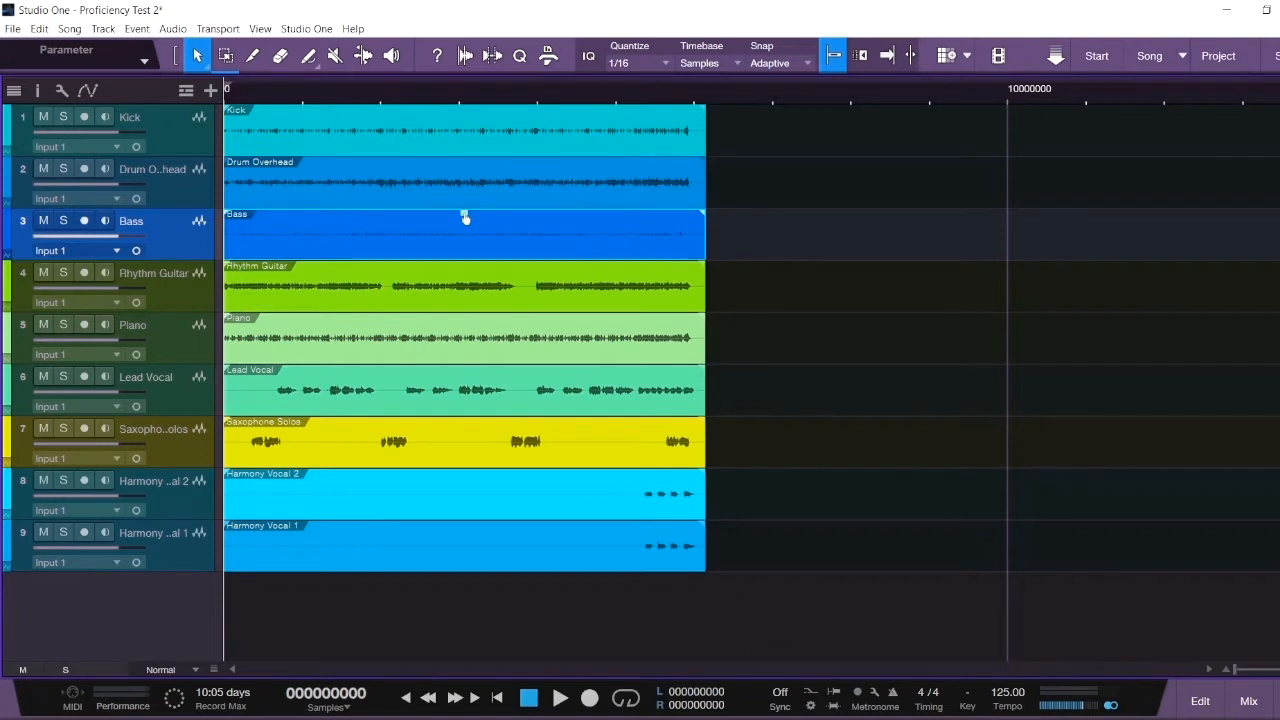
pyautogui.moveTo(465, 217); pyautogui.dragTo(463, 202)
pyautogui.click(463, 160)
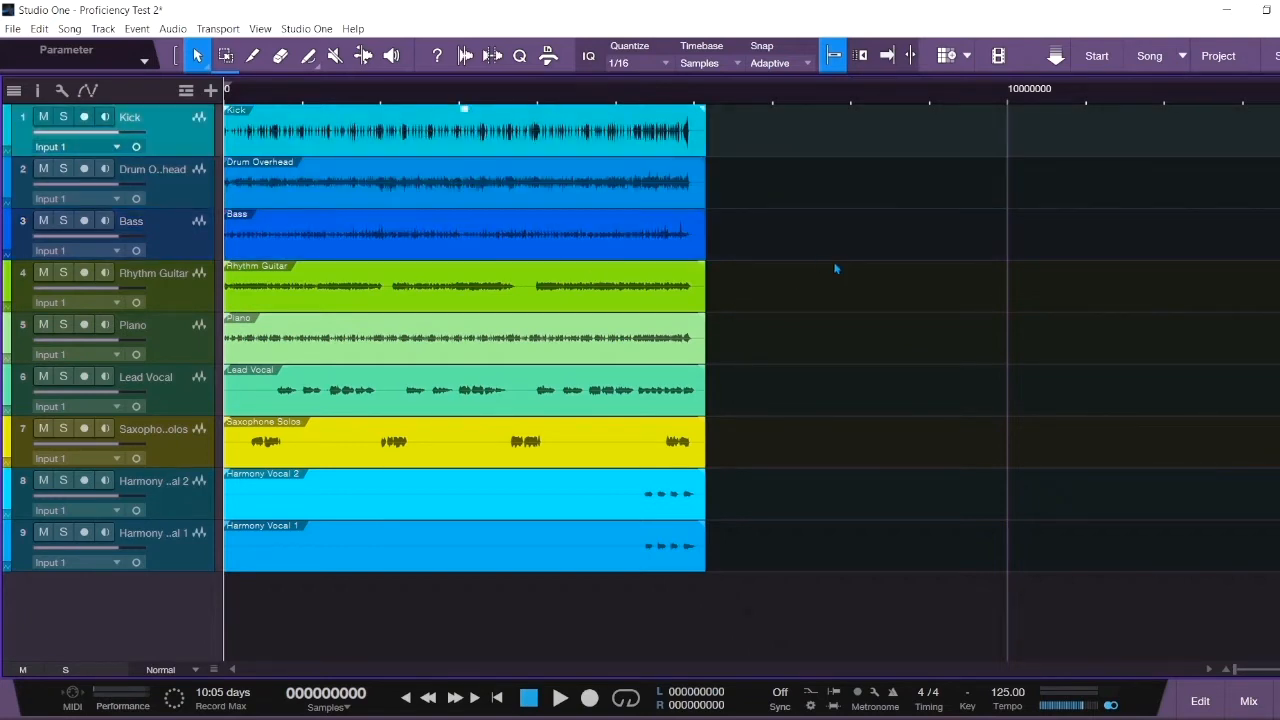
pyautogui.click(836, 268)
pyautogui.click(535, 457)
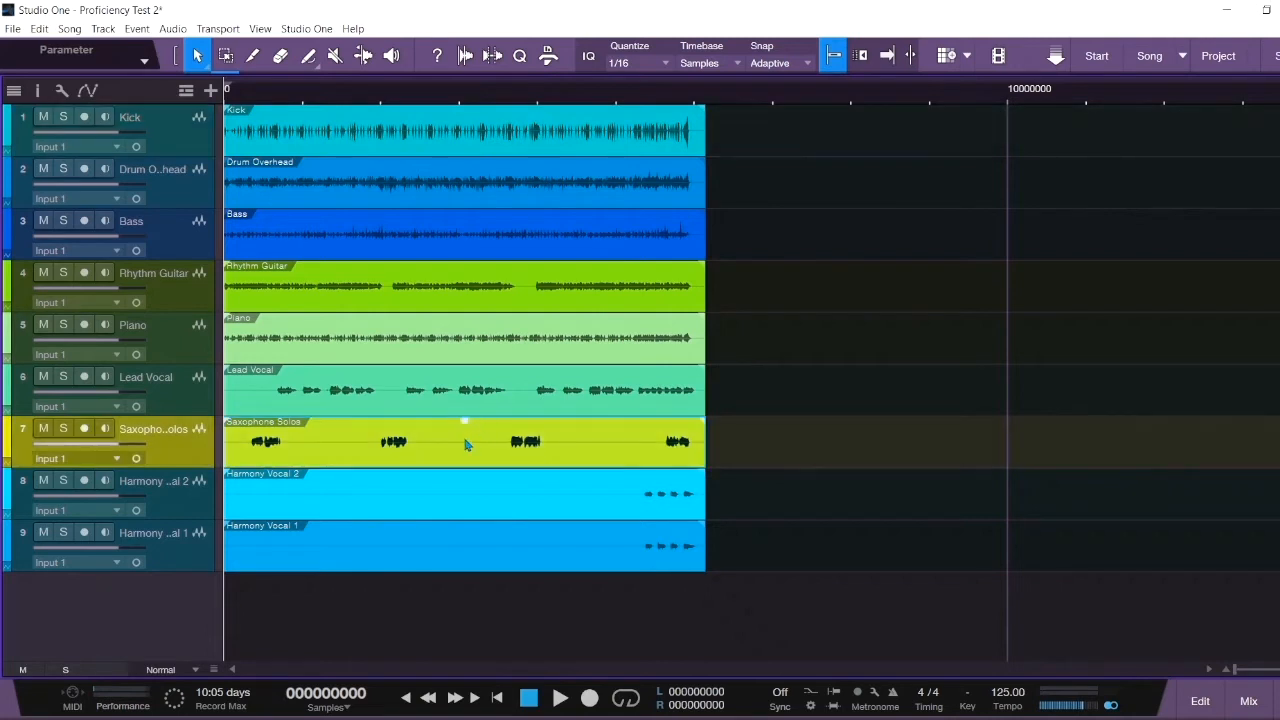
pyautogui.moveTo(466, 423); pyautogui.dragTo(467, 446)
pyautogui.click(860, 451)
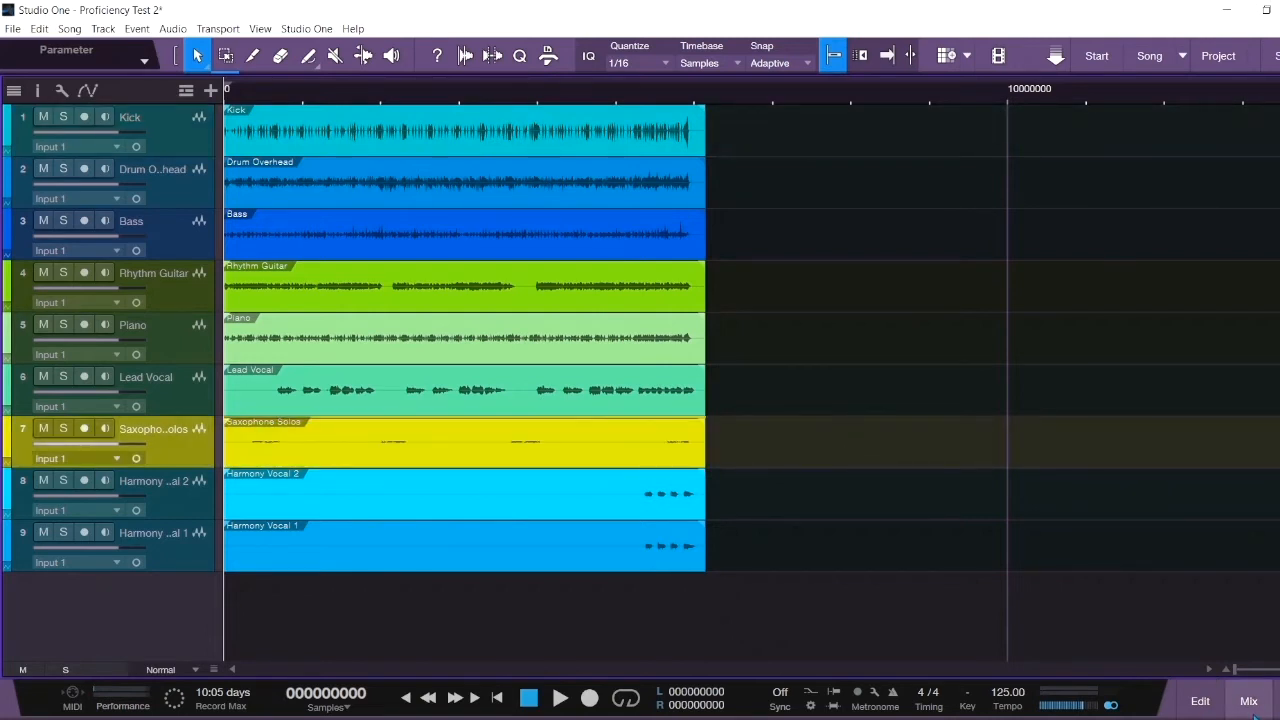
# - Set the Rhythm Guitar fader to -2.3 dB in the mixer and bring the task document back
pyautogui.click(1248, 700)
pyautogui.moveTo(628, 540); pyautogui.dragTo(704, 610)
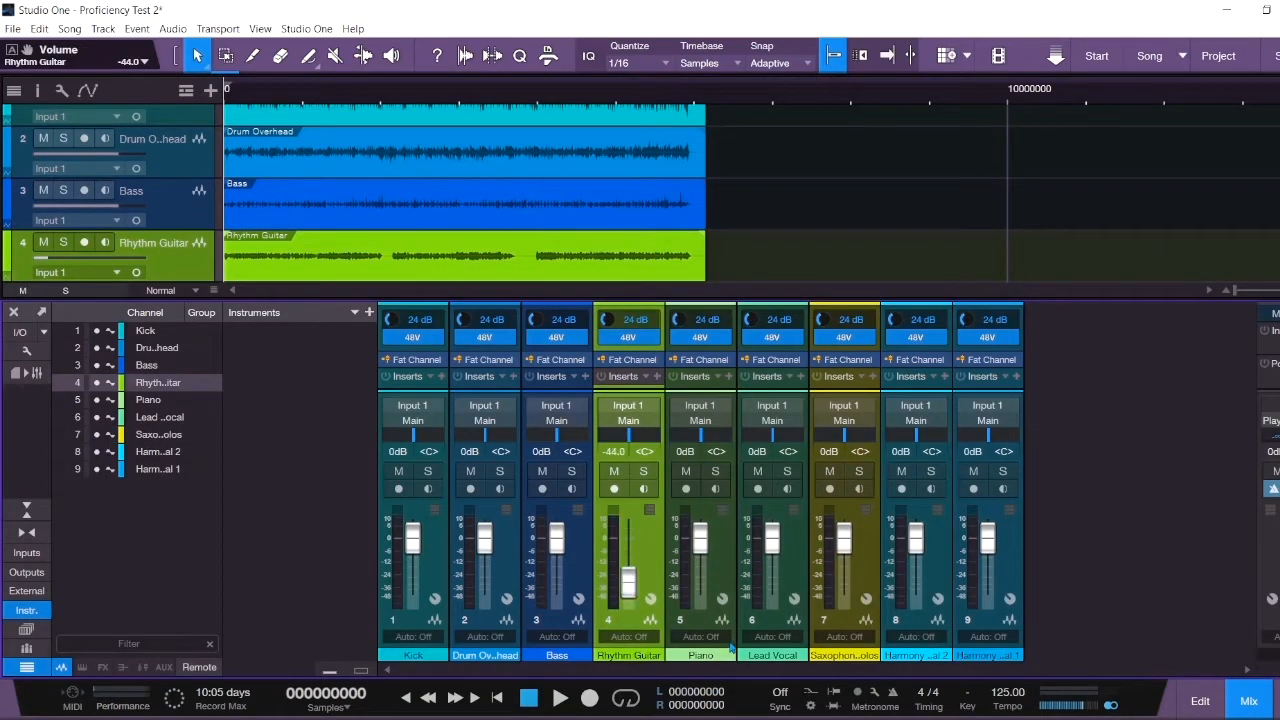
pyautogui.moveTo(629, 592); pyautogui.dragTo(629, 574)
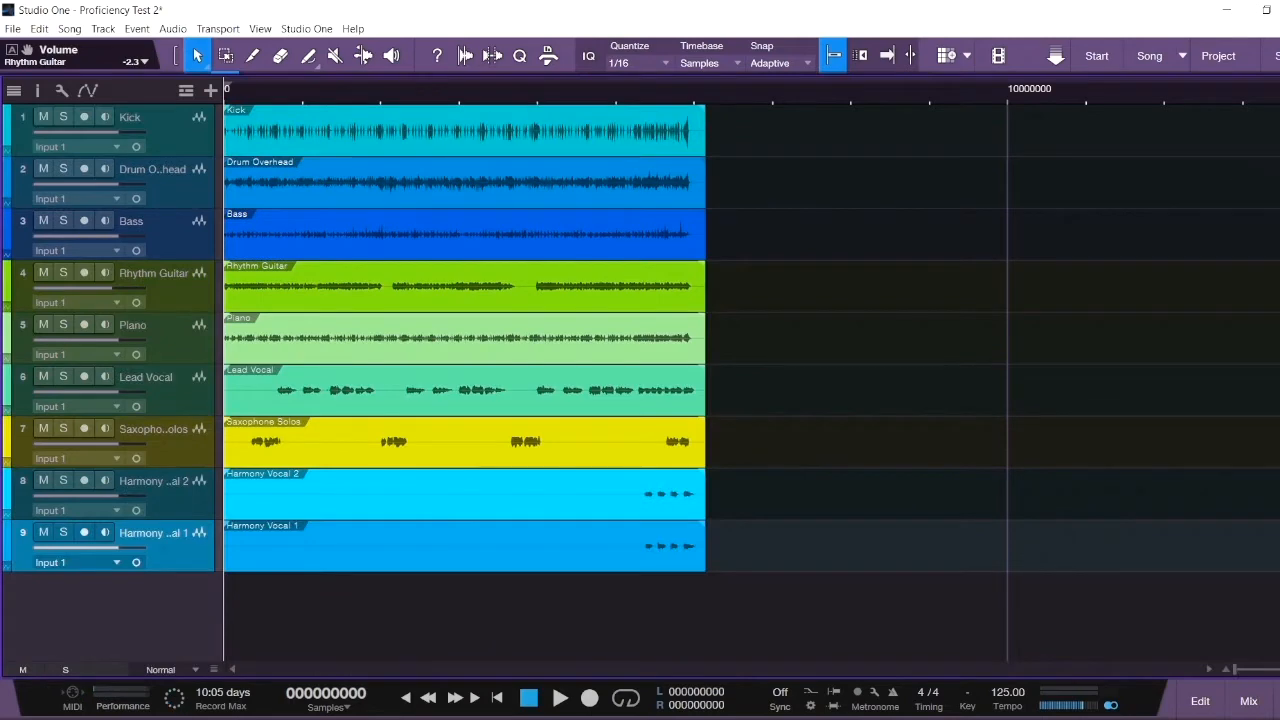
pyautogui.moveTo(225, 712)
pyautogui.click(306, 662)
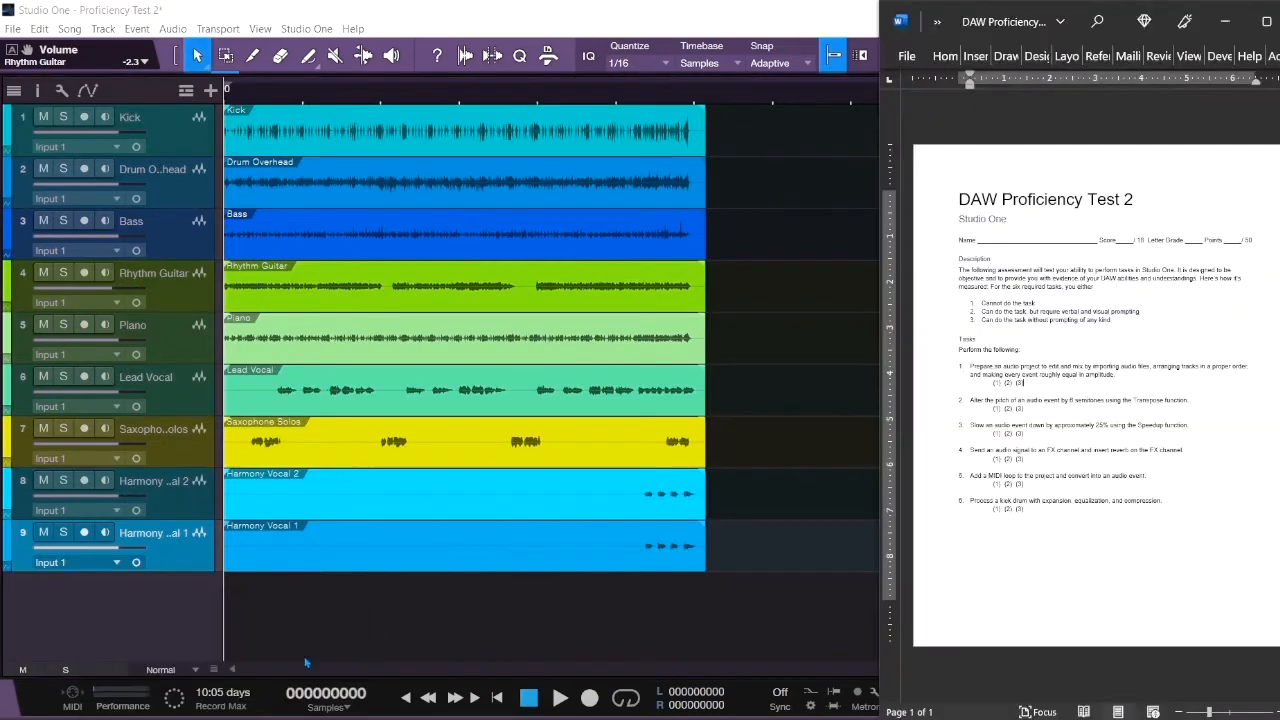
# - Maximize Word, highlight task 2 about a 6-semitone pitch change, then minimize the document
pyautogui.click(1265, 21)
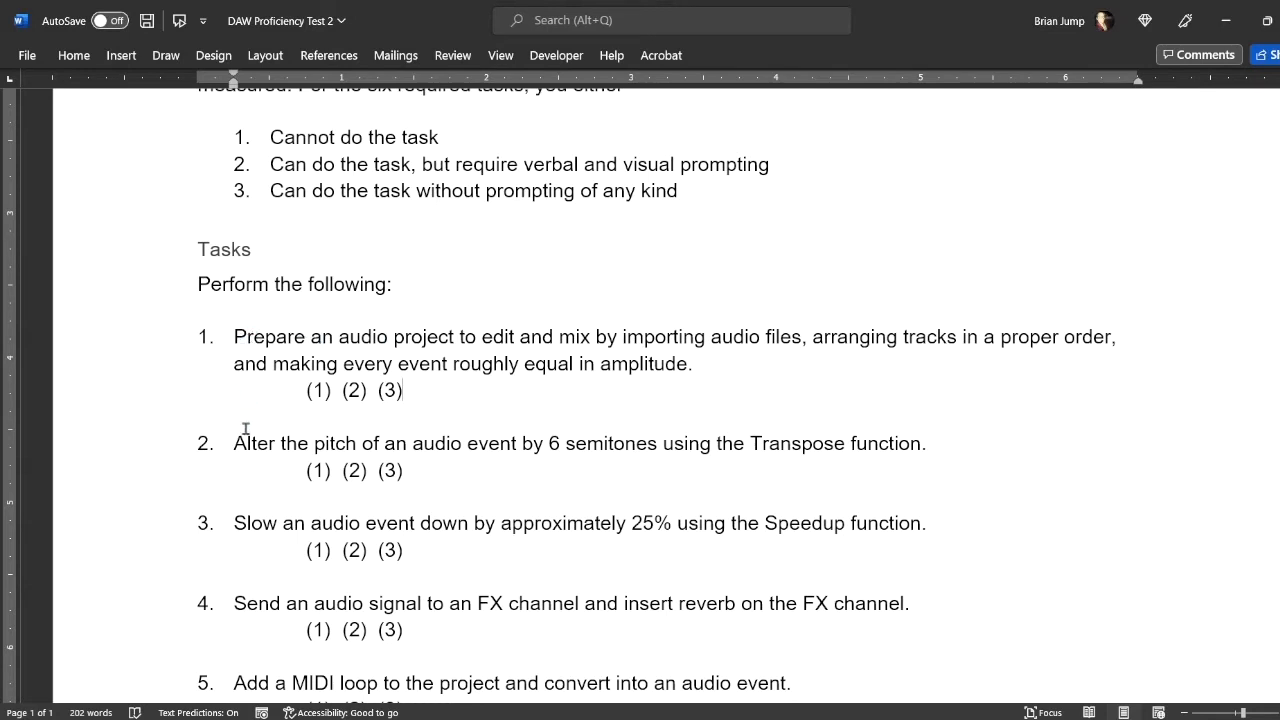
pyautogui.moveTo(234, 443); pyautogui.dragTo(957, 453)
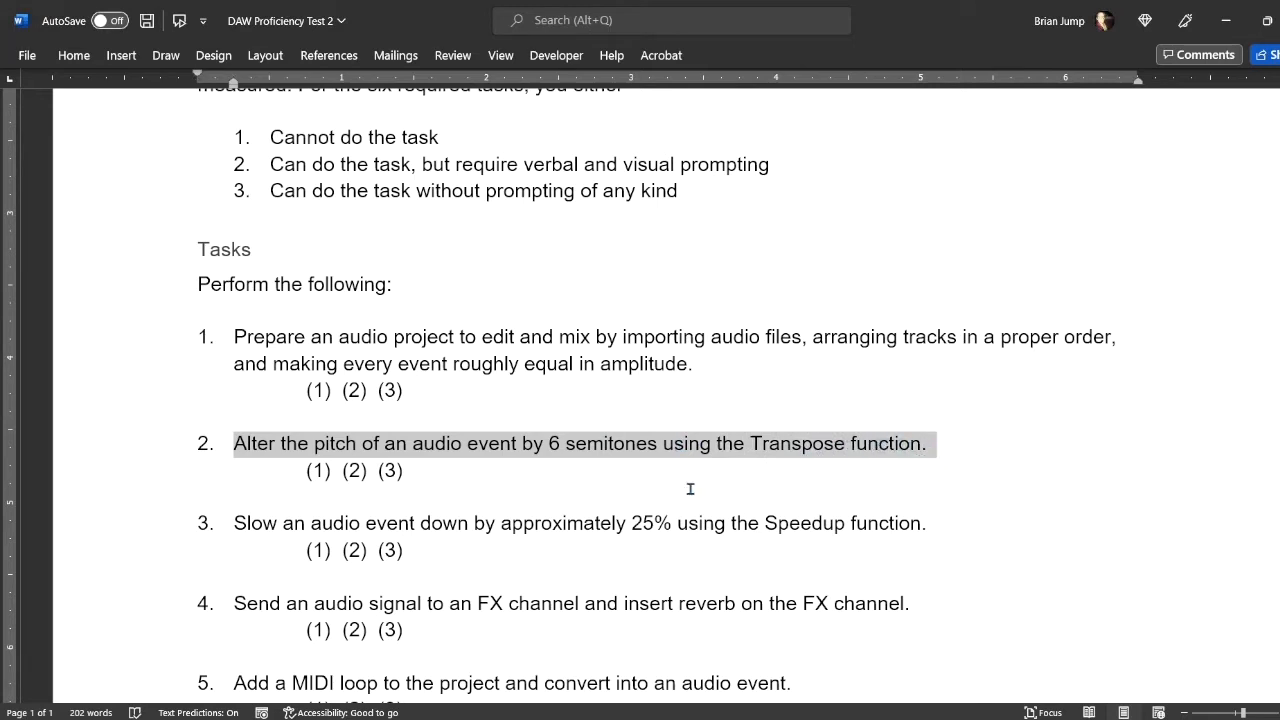
pyautogui.click(1233, 26)
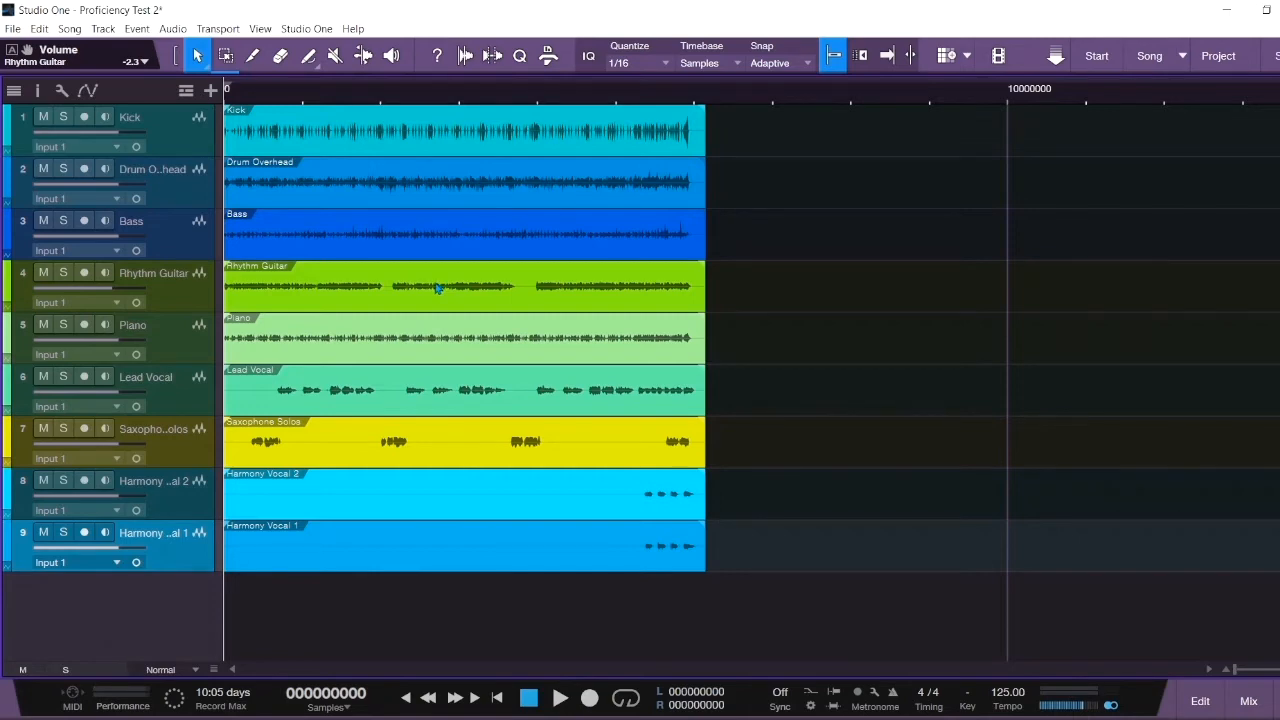
# - Set the Lead Vocal event's Transpose to -2 semitones
pyautogui.click(360, 400)
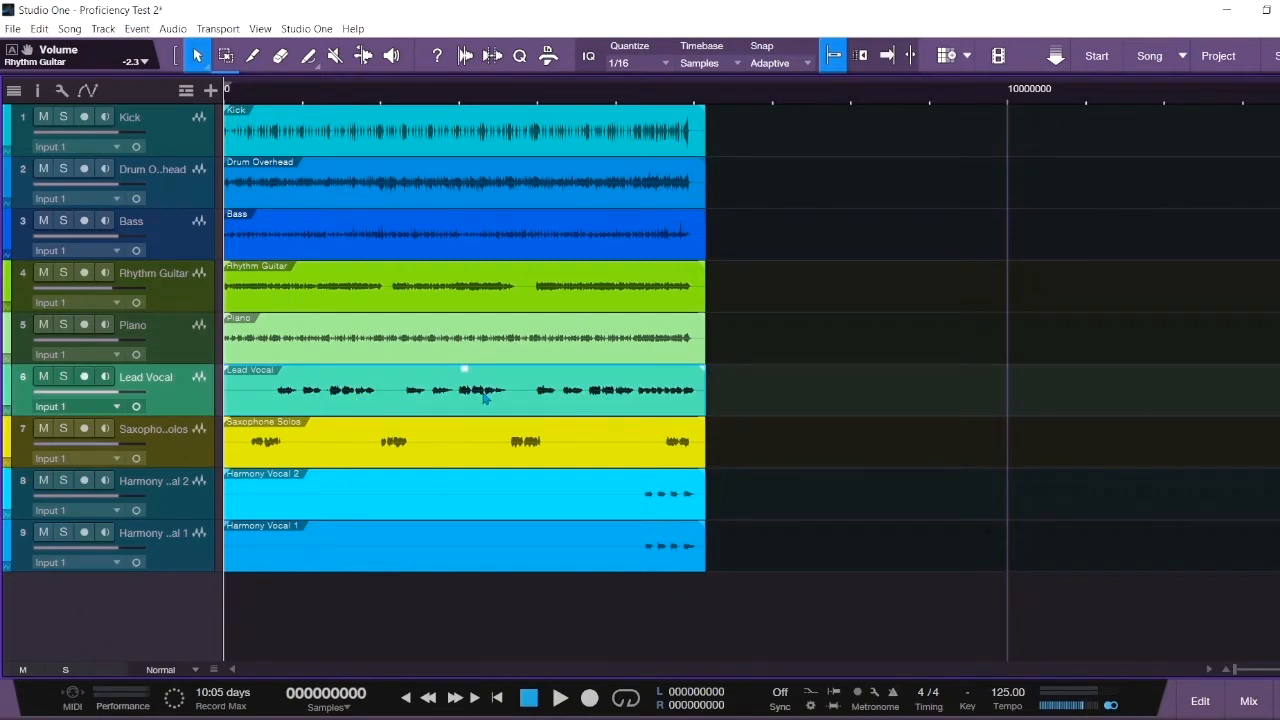
pyautogui.click(653, 344)
pyautogui.click(619, 397)
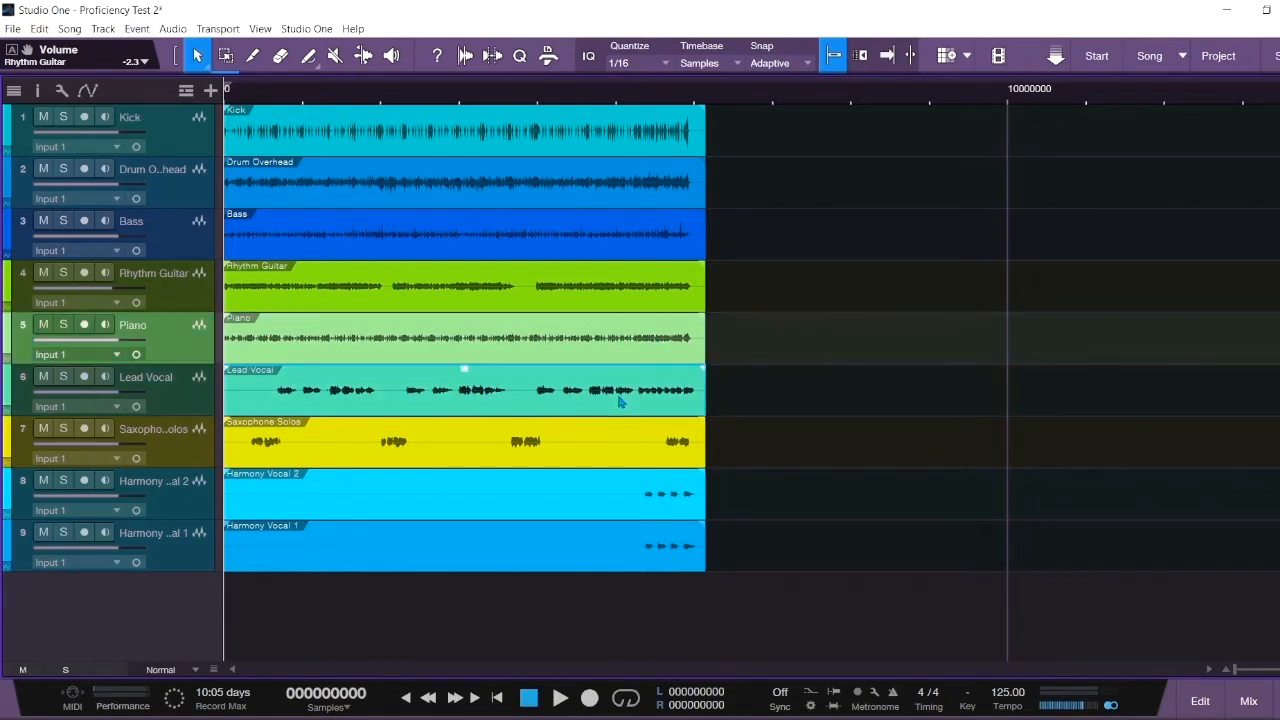
pyautogui.rightClick(616, 398)
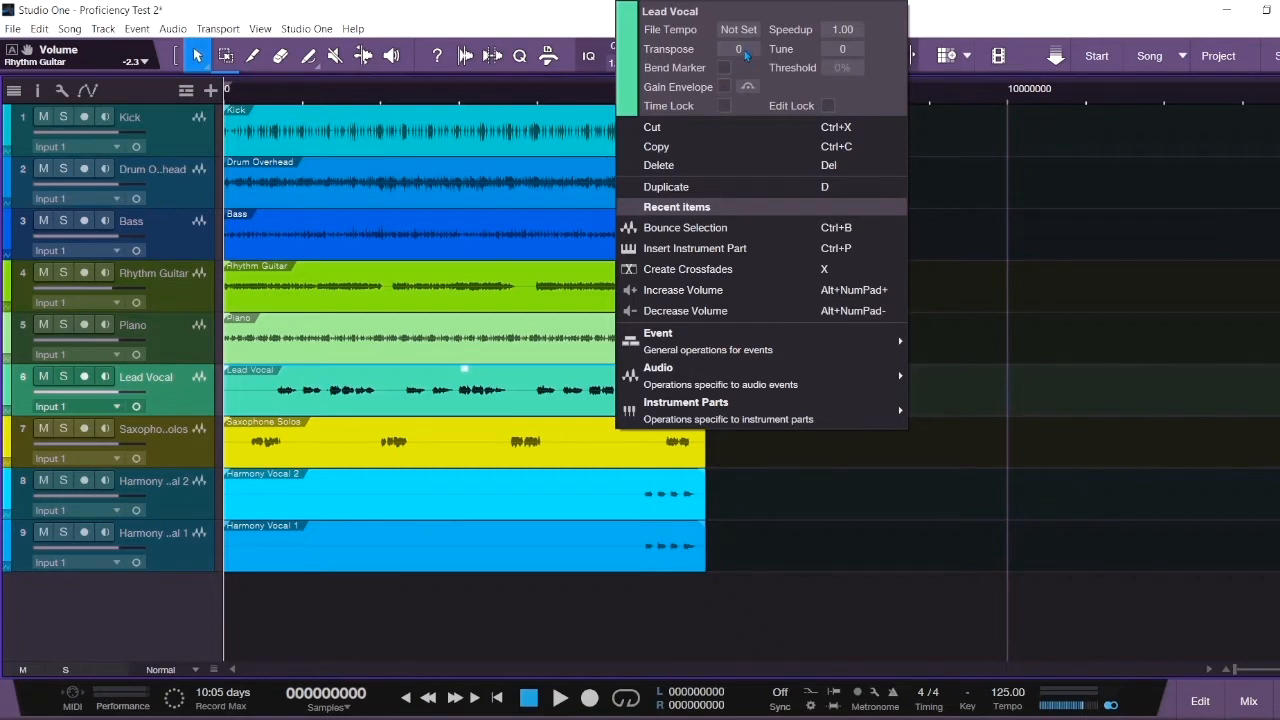
pyautogui.moveTo(744, 50); pyautogui.dragTo(745, 54)
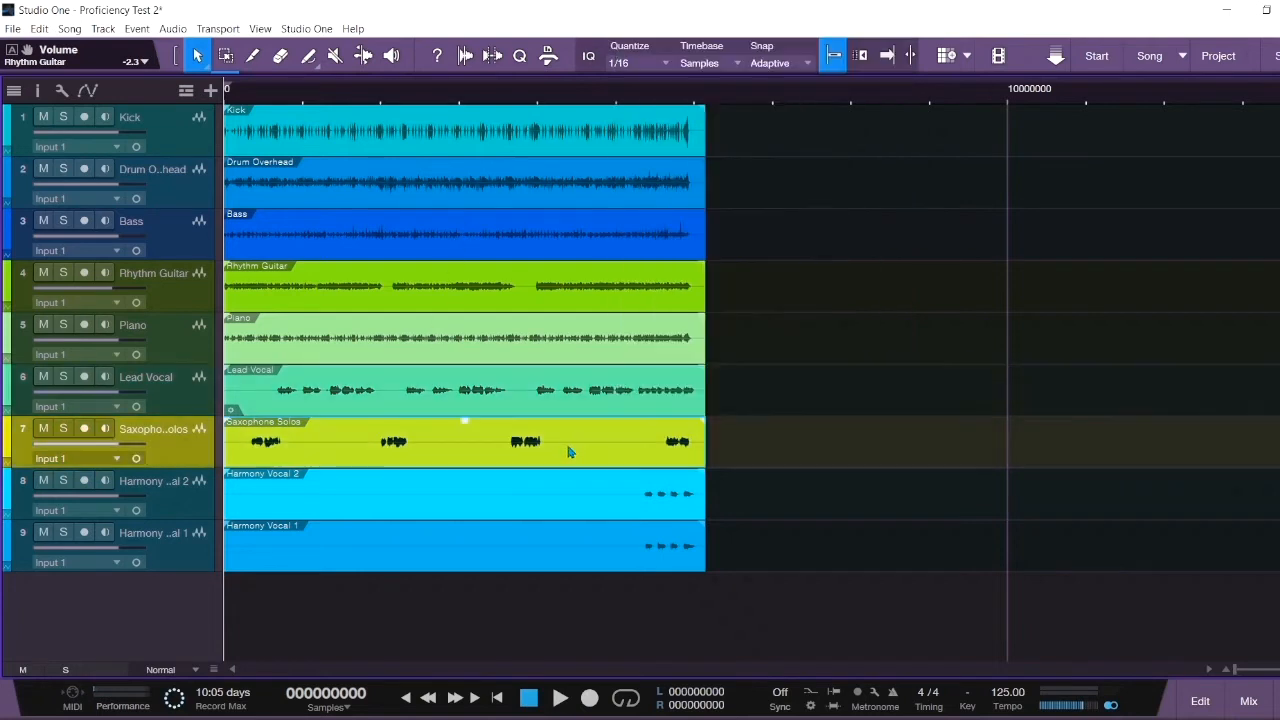
pyautogui.click(565, 451)
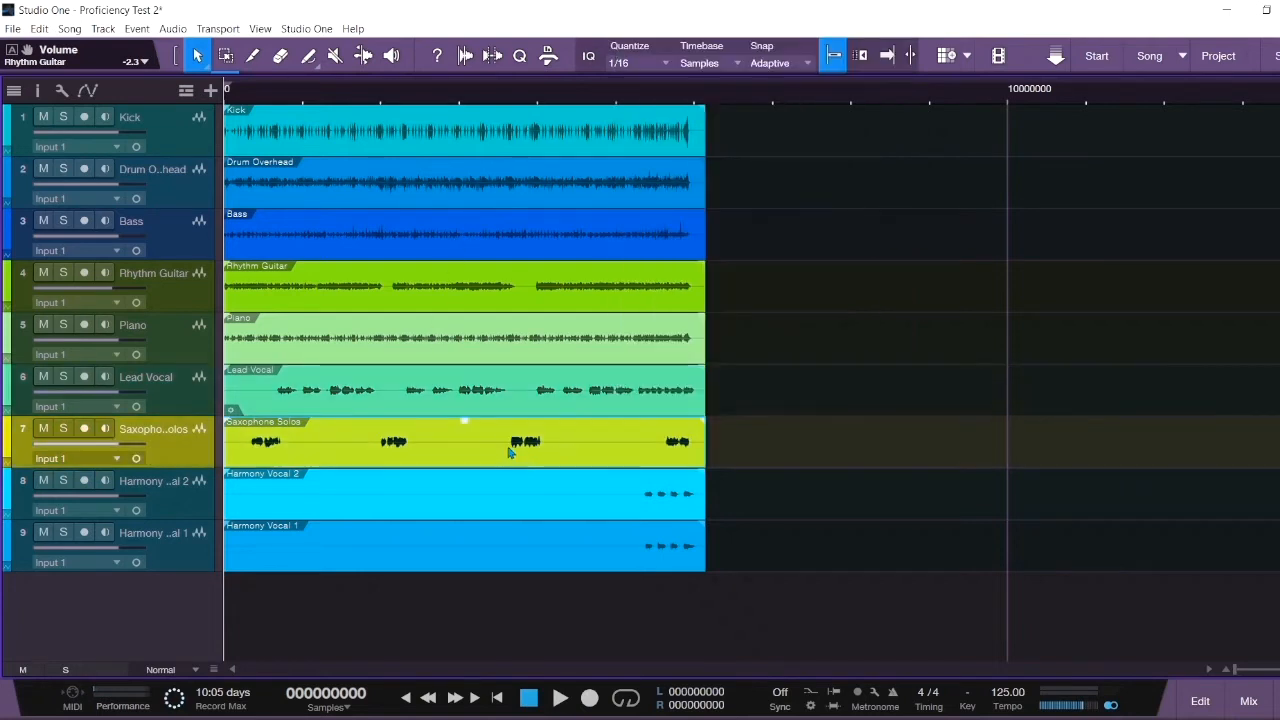
# - Solo the Saxophone Solos track and audition it from a slightly earlier position
pyautogui.click(523, 98)
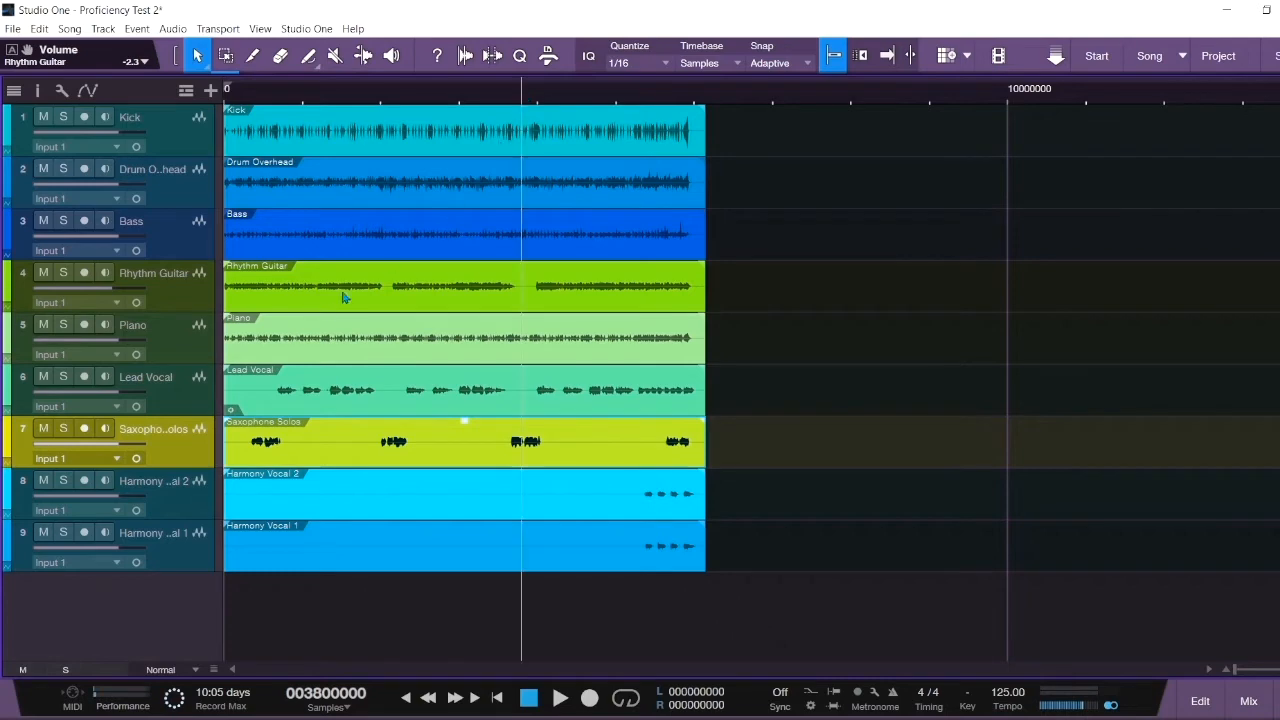
pyautogui.click(508, 94)
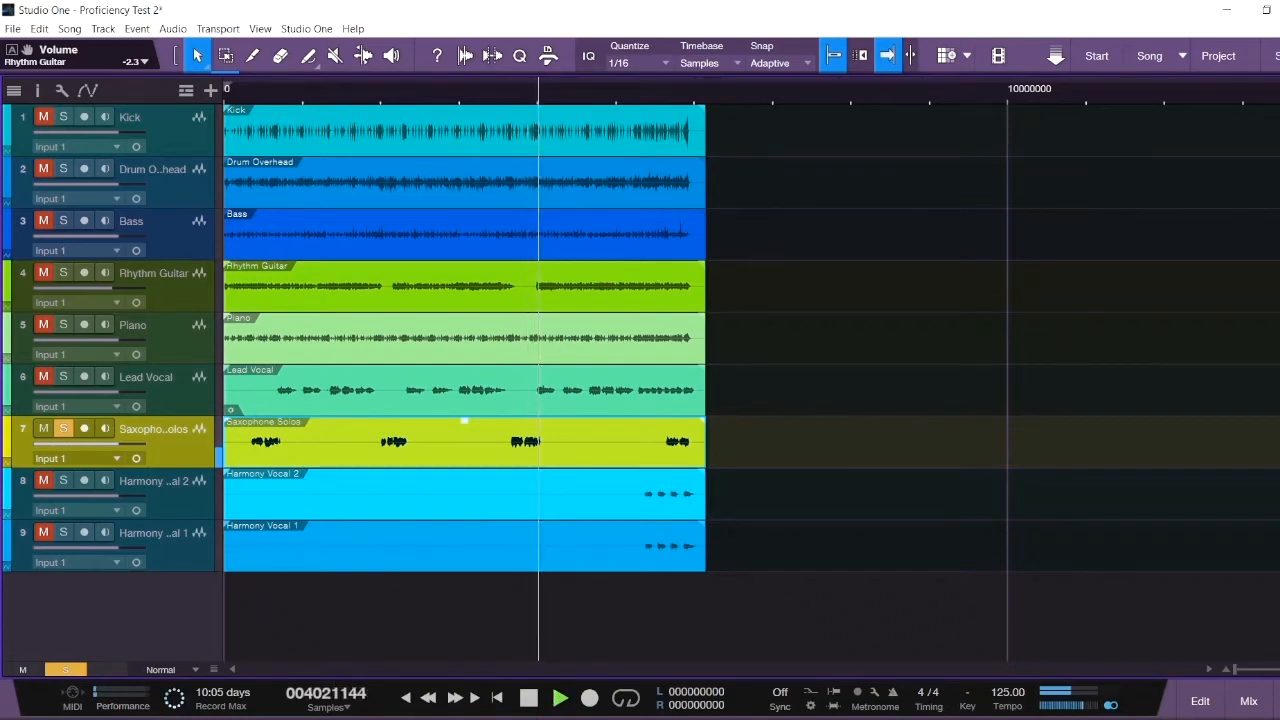
pyautogui.click(530, 698)
pyautogui.rightClick(594, 440)
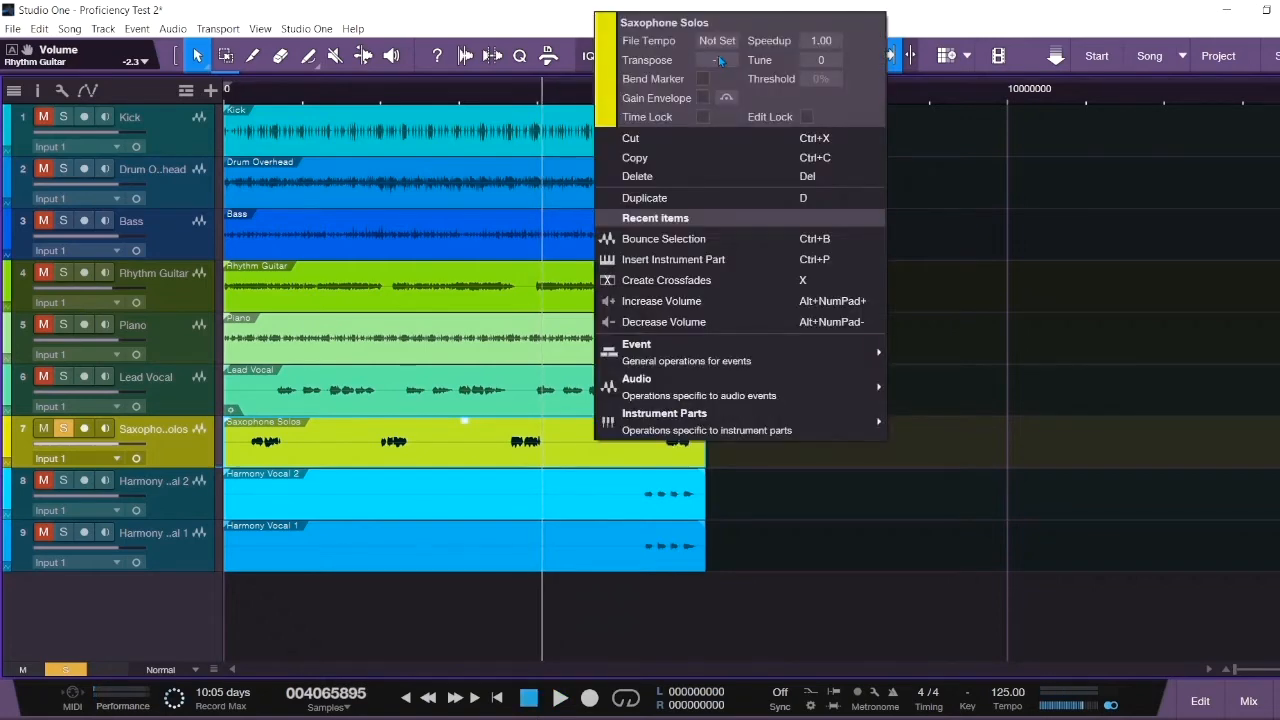
pyautogui.click(1147, 446)
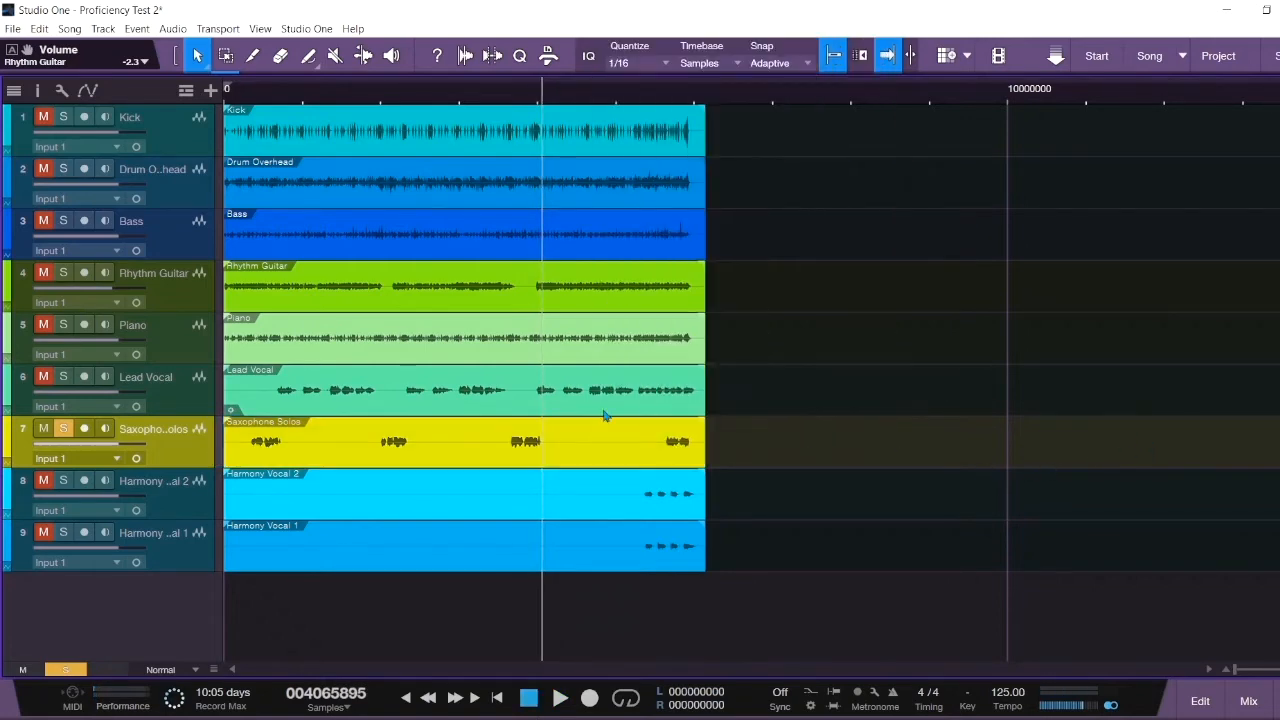
pyautogui.click(512, 90)
pyautogui.press('space')
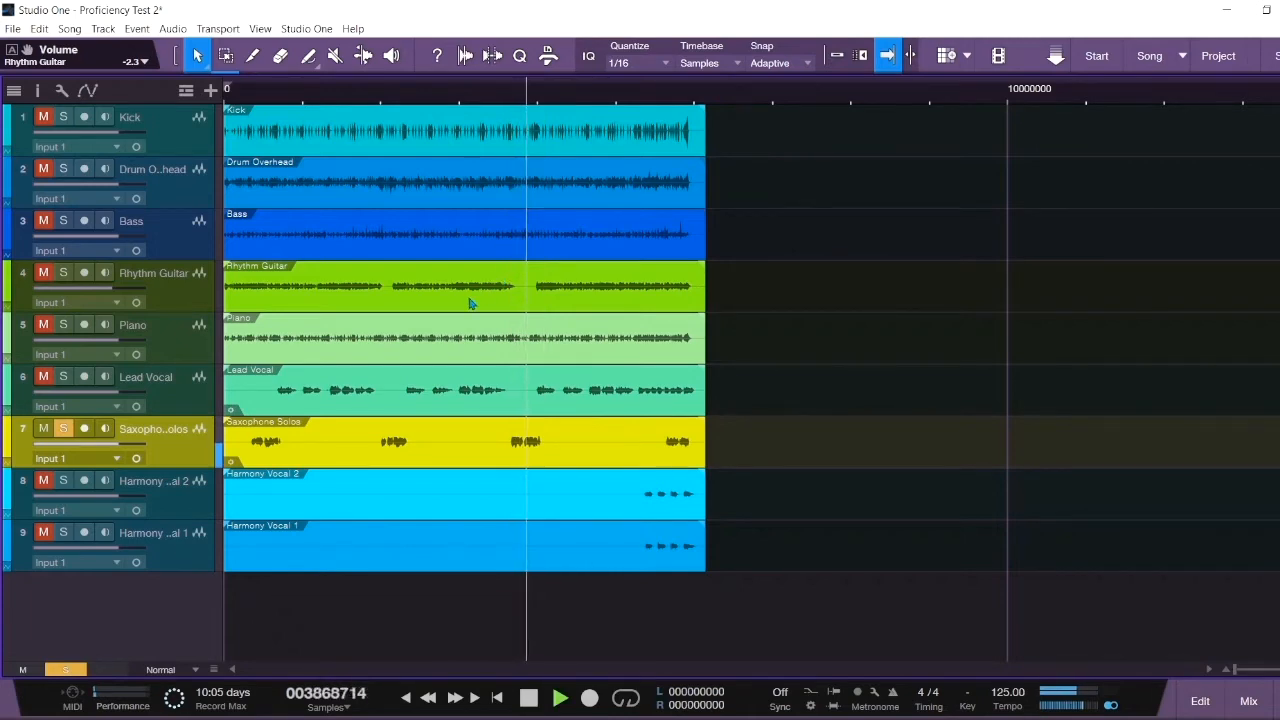
pyautogui.press('space')
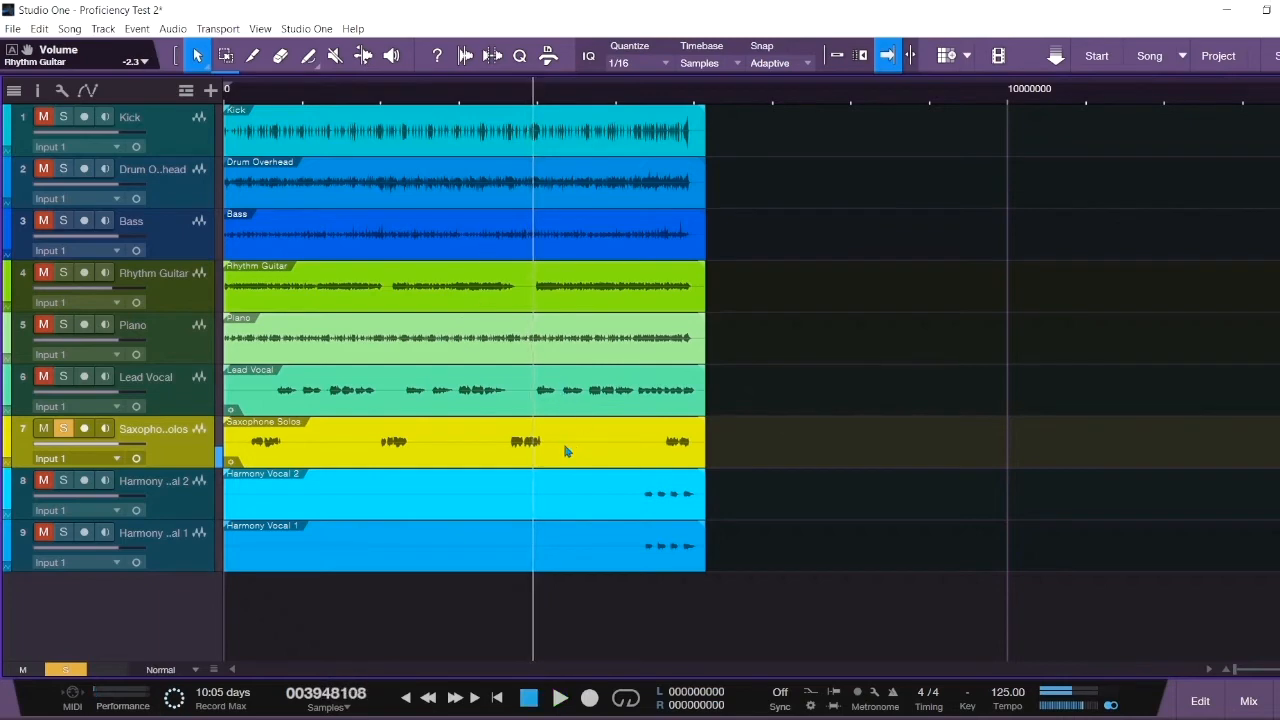
# - Transpose the Saxophone Solos event to -6 semitones and play it back to check
pyautogui.rightClick(568, 450)
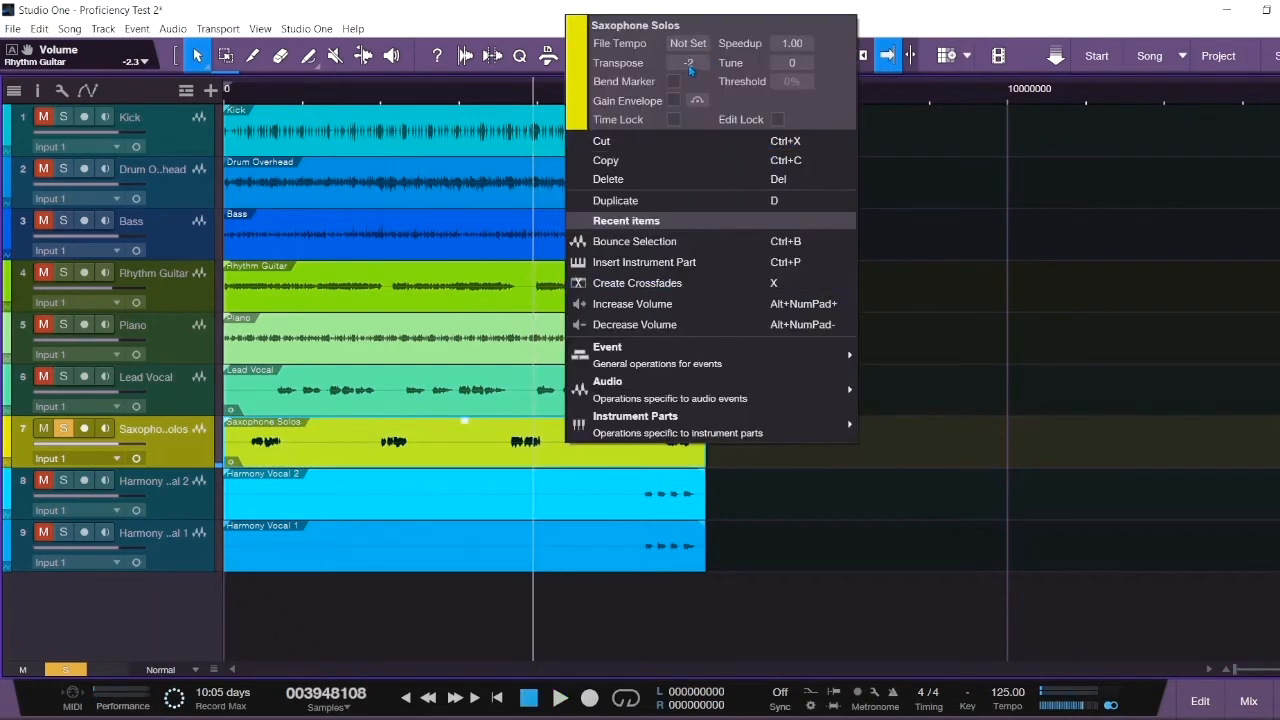
pyautogui.scroll(-3, 690, 66)
pyautogui.click(900, 138)
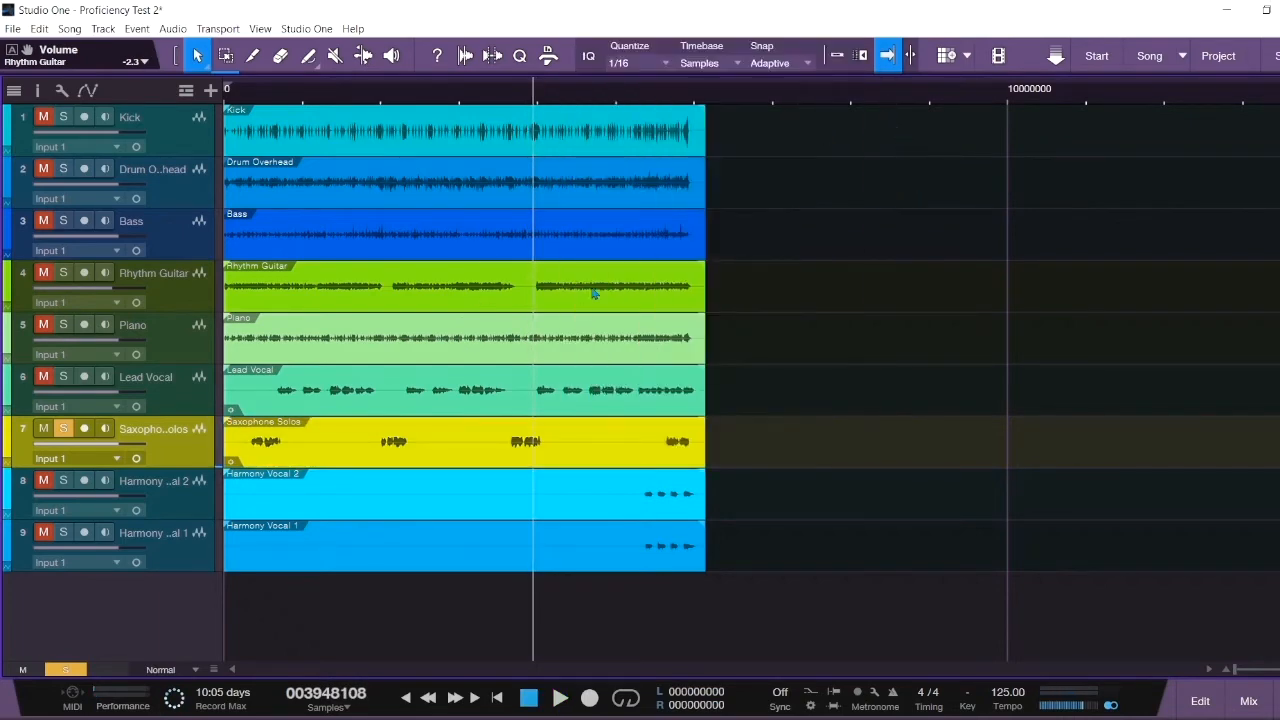
pyautogui.press('space')
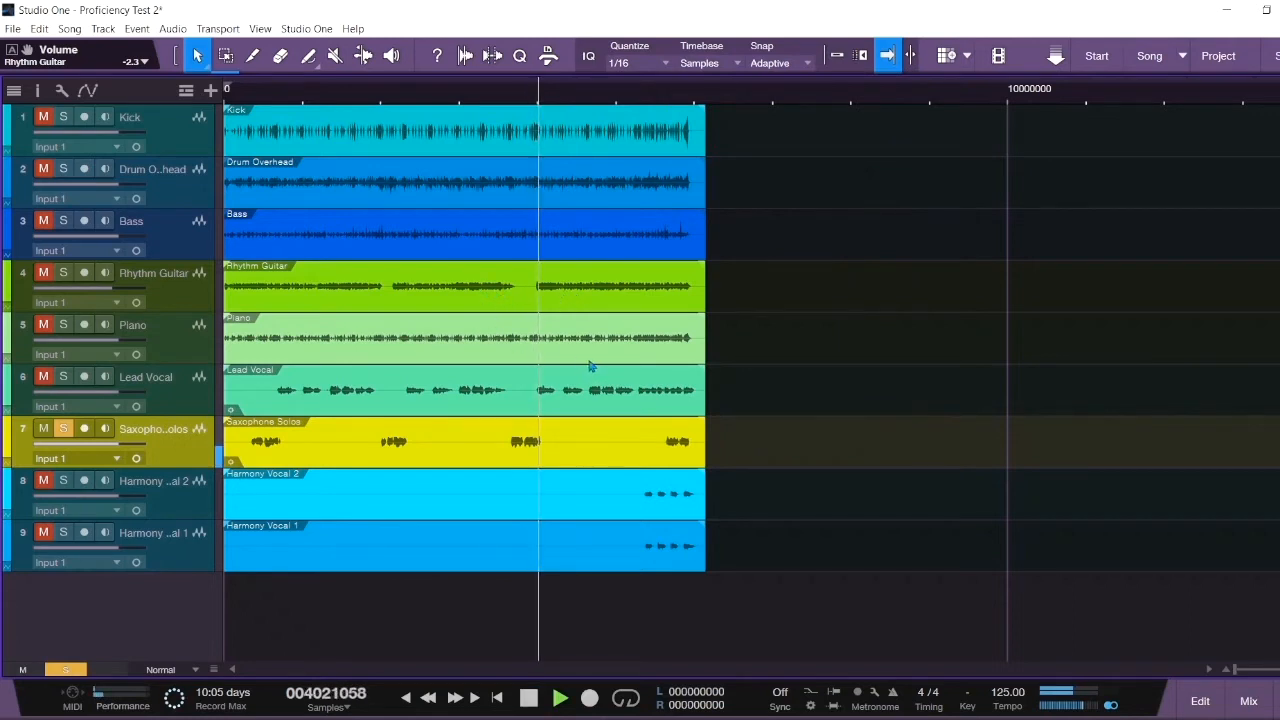
pyautogui.press('space')
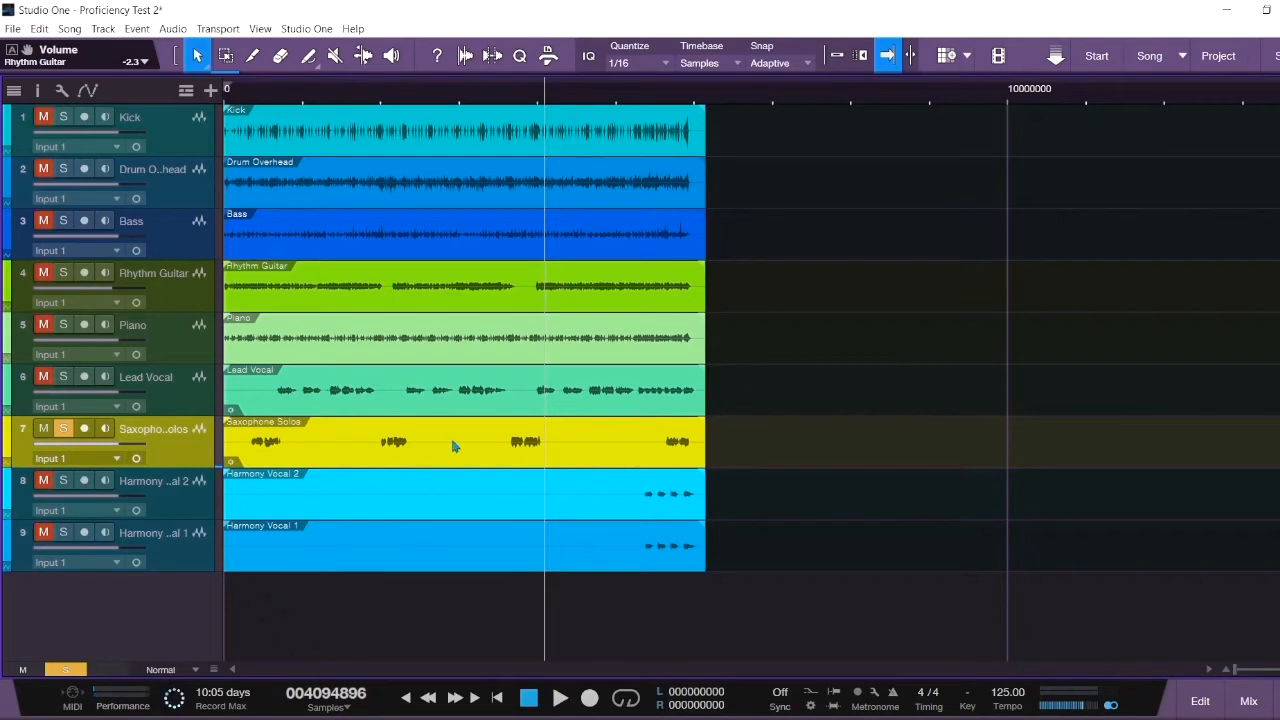
pyautogui.rightClick(572, 447)
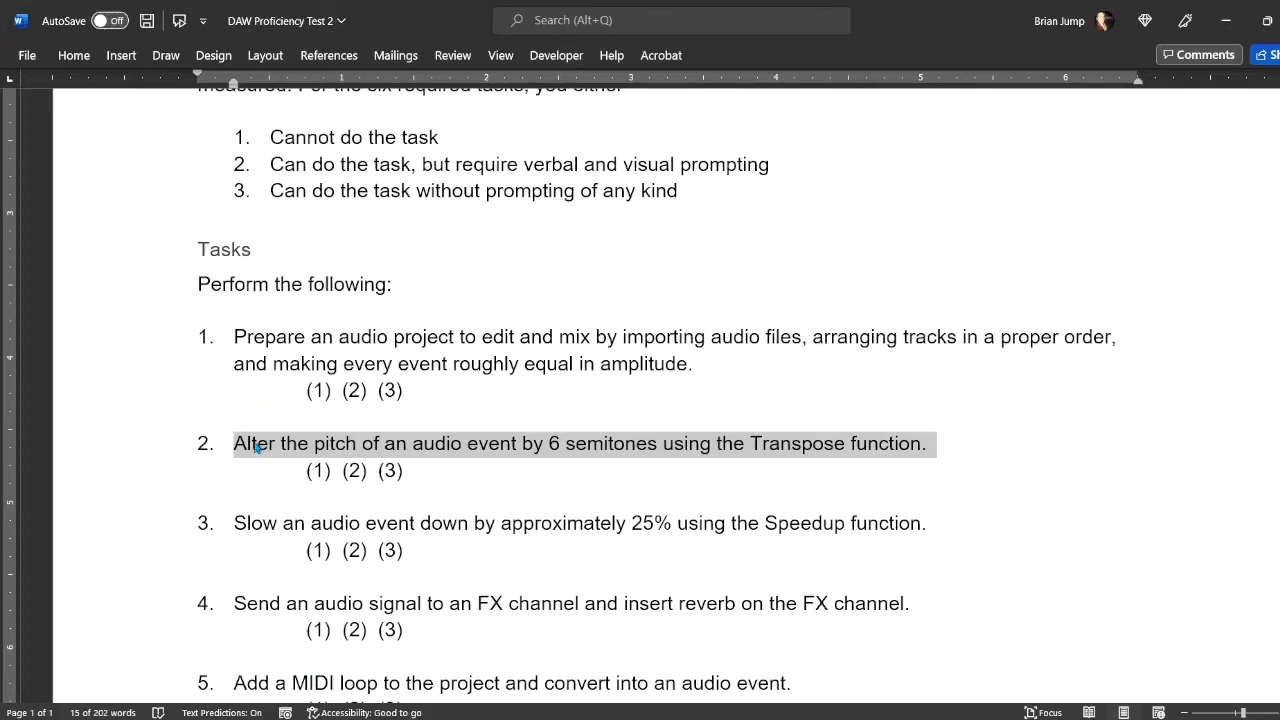
pyautogui.scroll(-1, 258, 420)
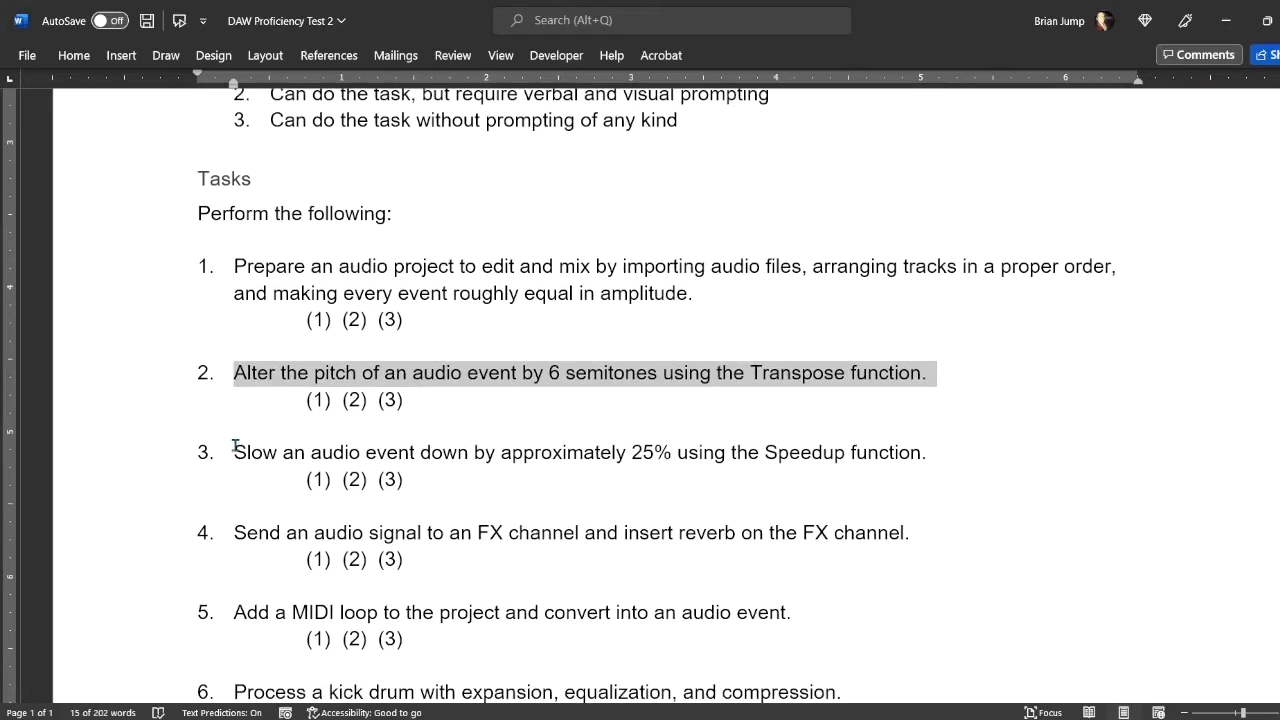
# - Read task 3 on slowing an event about 25% with Speedup, then return to Studio One
pyautogui.moveTo(235, 447); pyautogui.dragTo(920, 452)
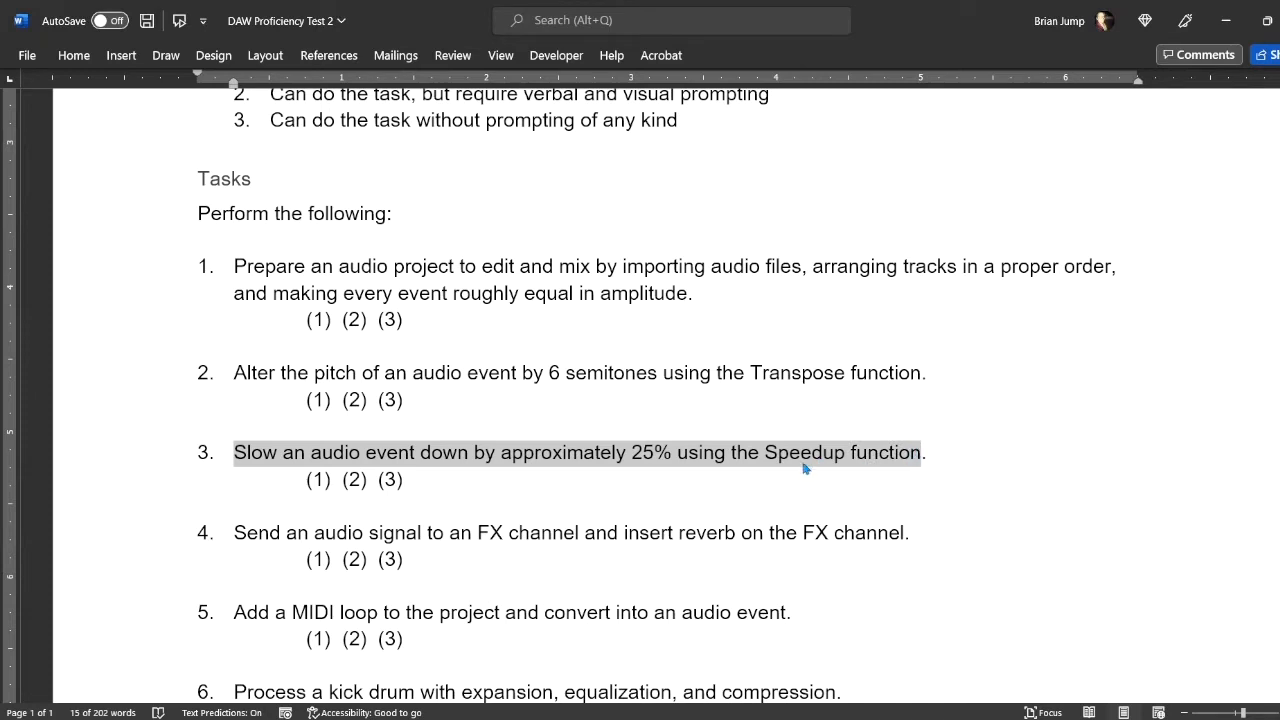
pyautogui.click(676, 452)
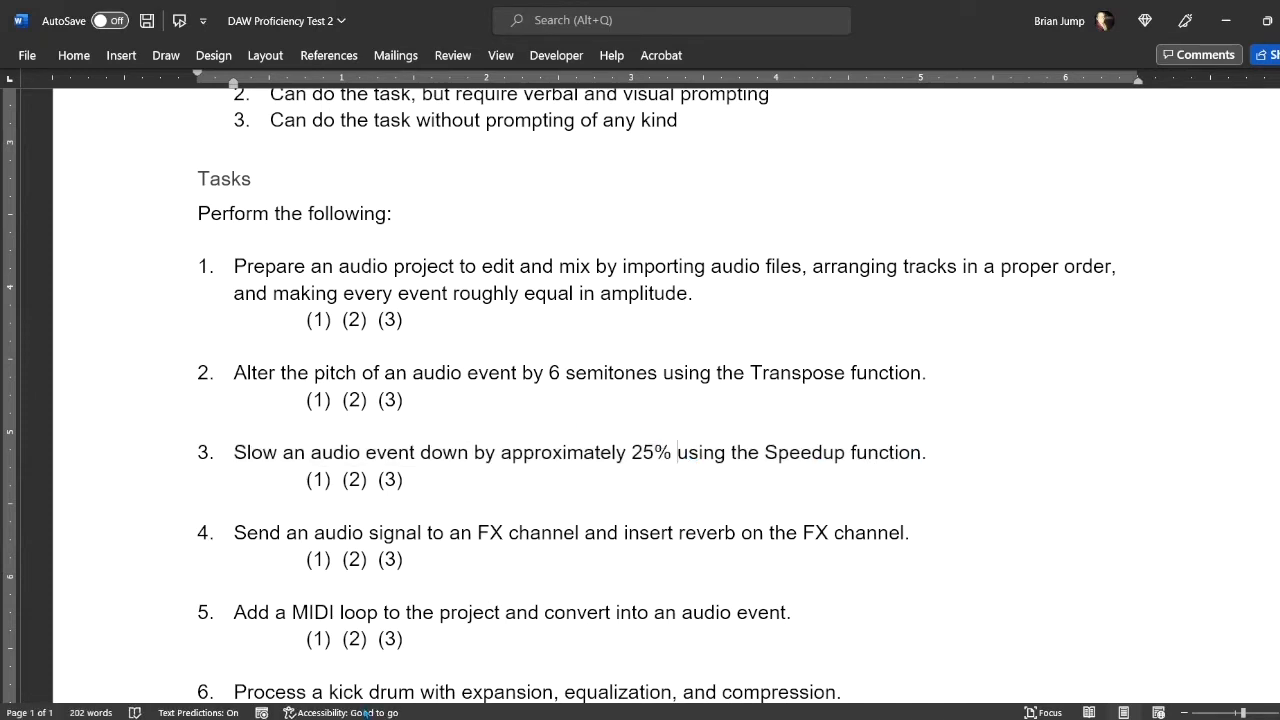
pyautogui.hotkey('alt', 'Tab')
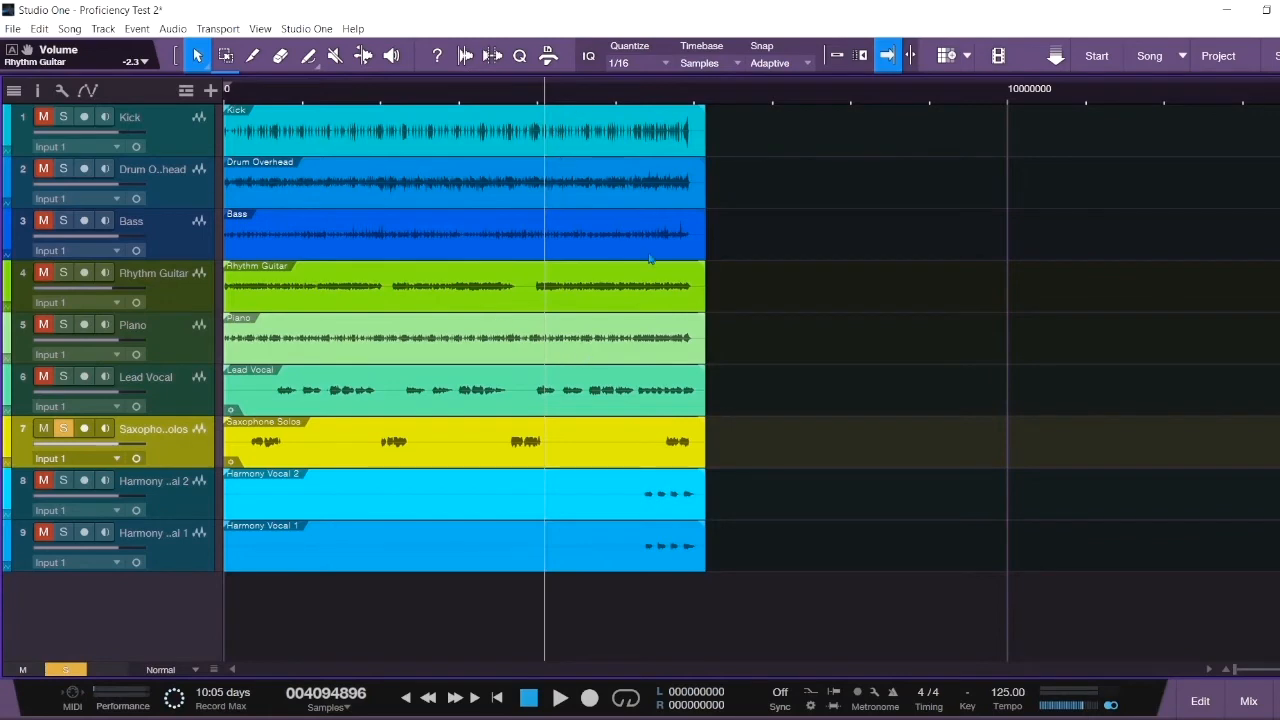
# - Zoom in on Lead Vocal near 4000000 samples, split it three times, and delete the small piece
pyautogui.click(632, 413)
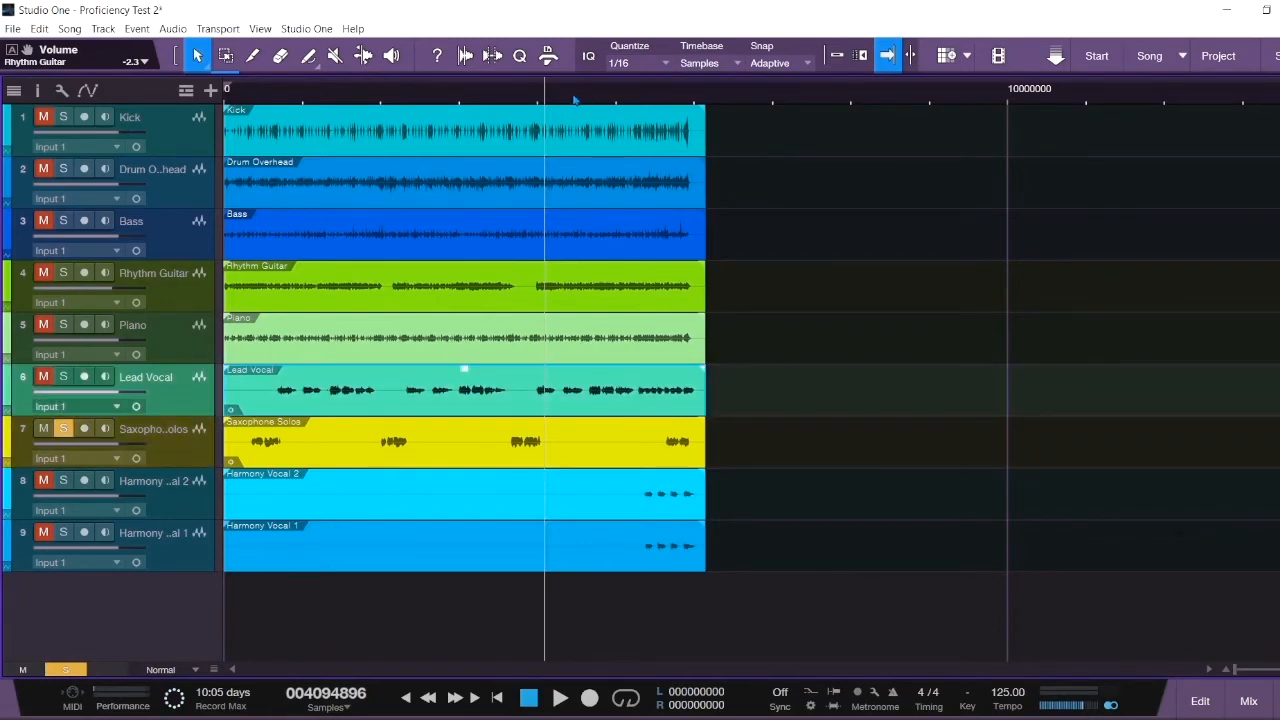
pyautogui.moveTo(570, 104); pyautogui.dragTo(557, 148)
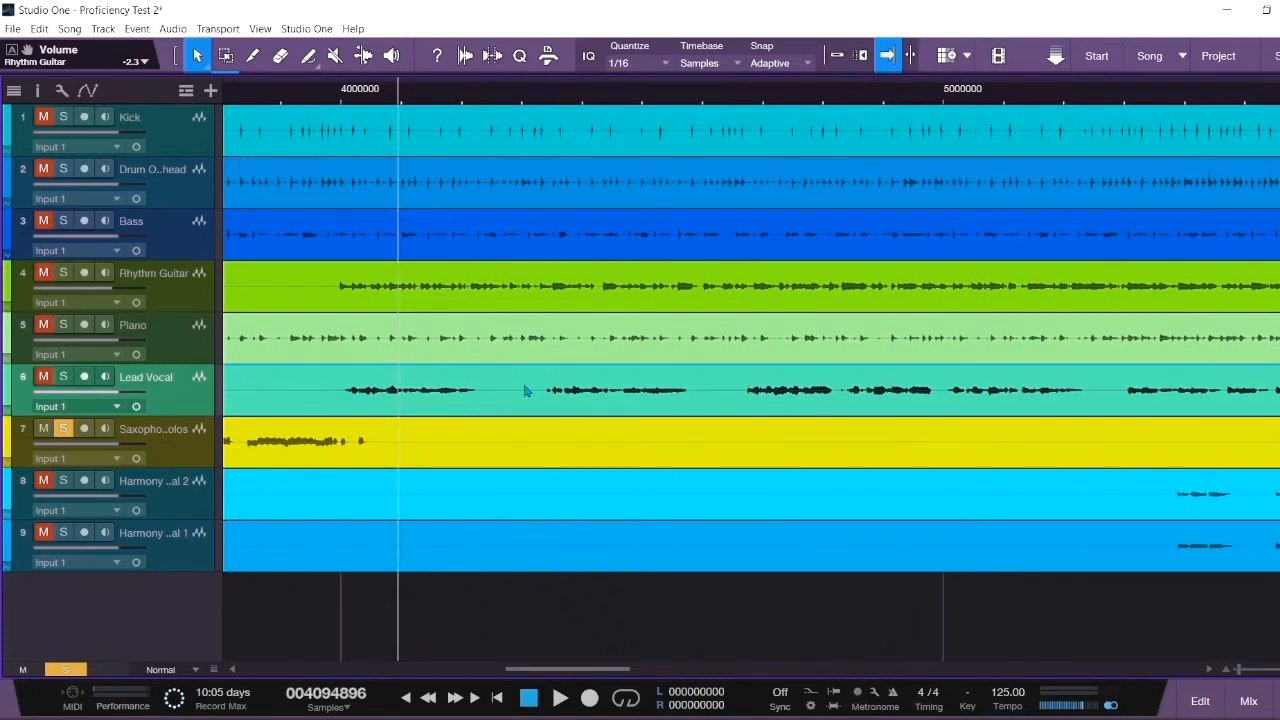
pyautogui.press('3')
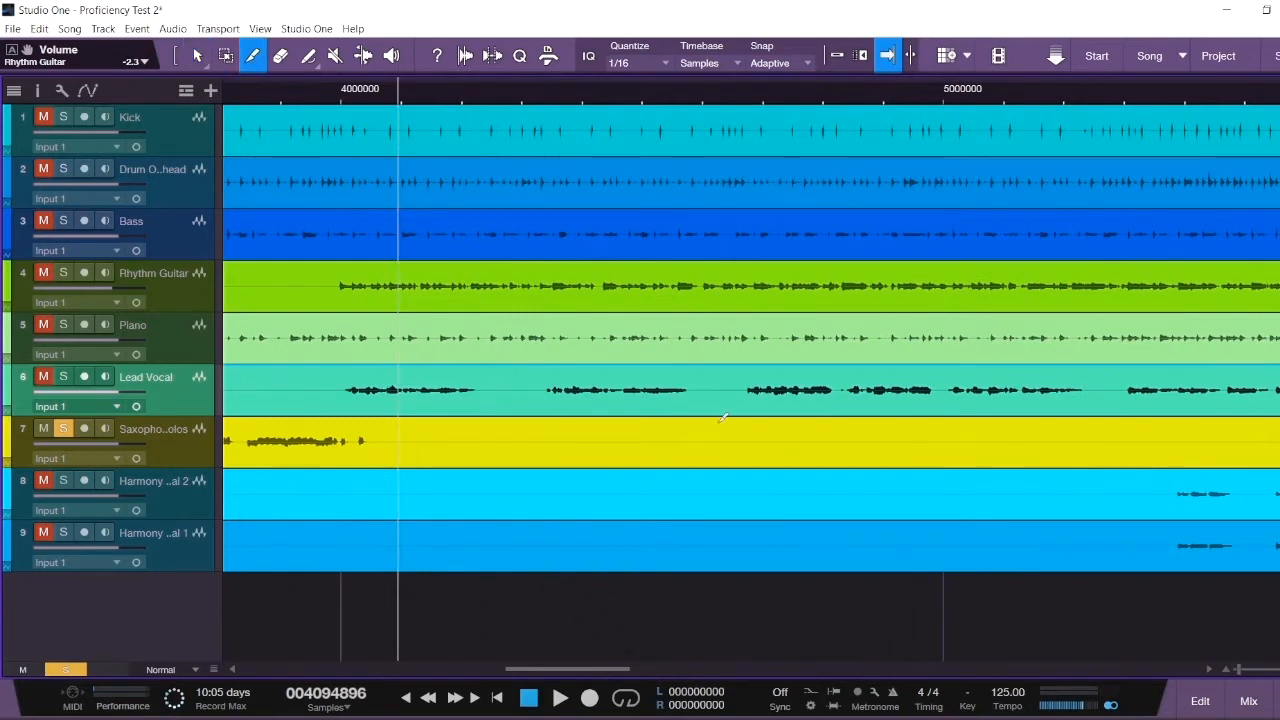
pyautogui.click(541, 389)
pyautogui.click(739, 388)
pyautogui.click(692, 389)
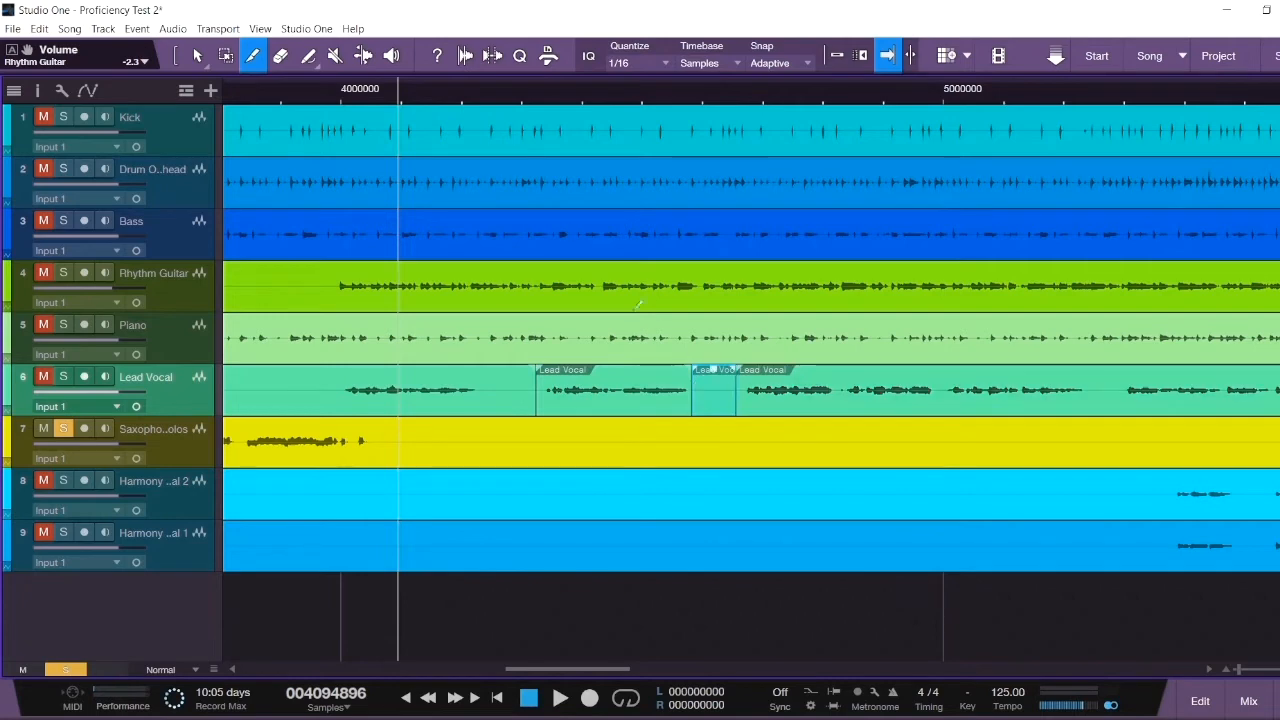
pyautogui.click(195, 50)
pyautogui.press('Delete')
pyautogui.moveTo(624, 408); pyautogui.dragTo(620, 411)
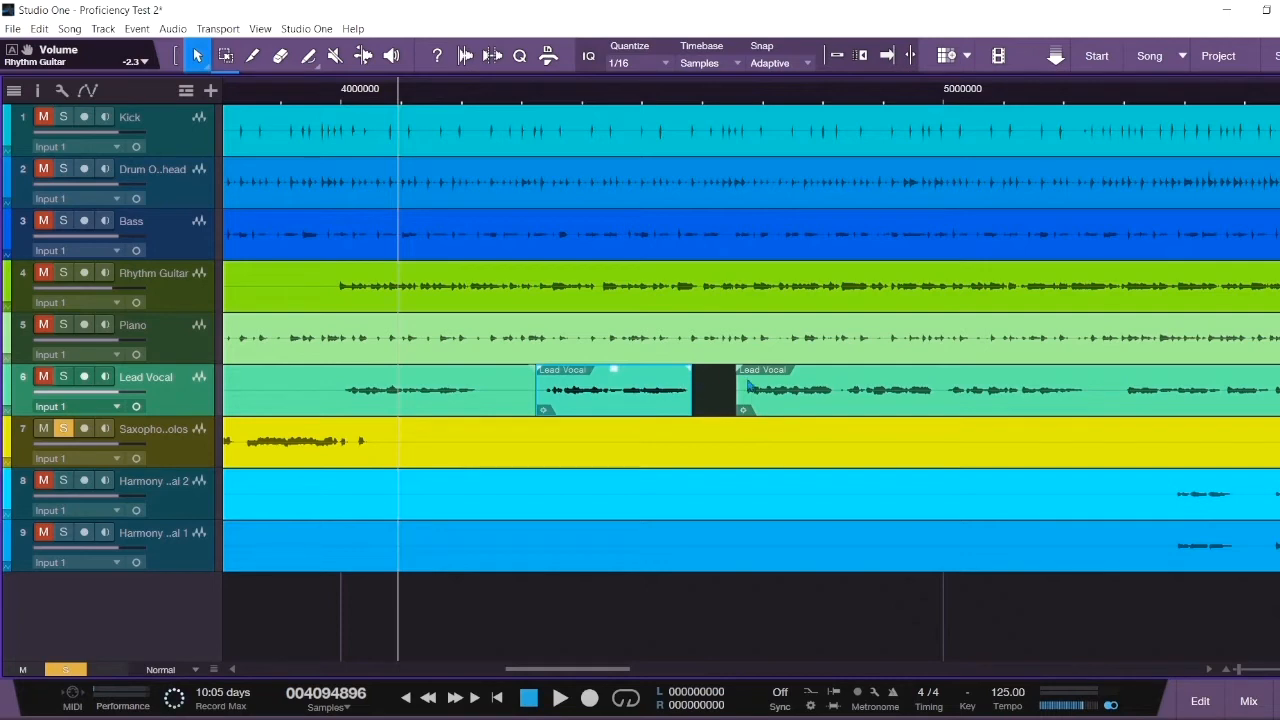
pyautogui.rightClick(656, 408)
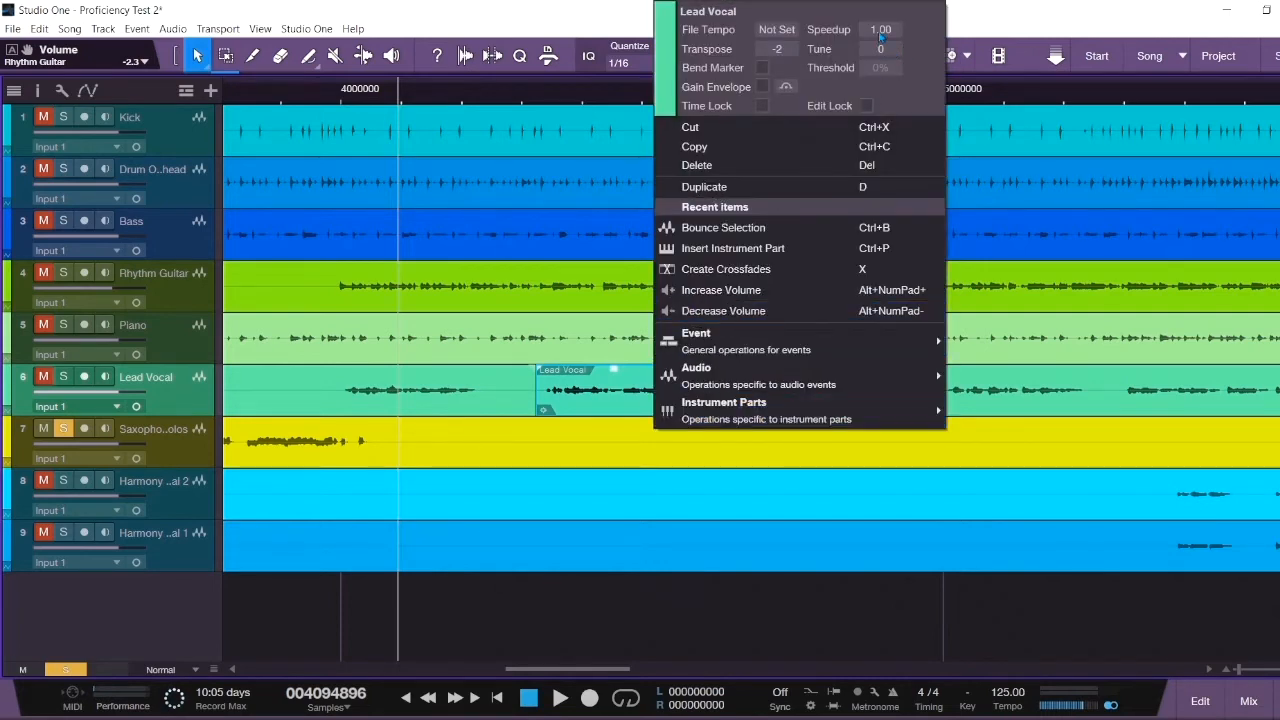
pyautogui.scroll(-5, 880, 30)
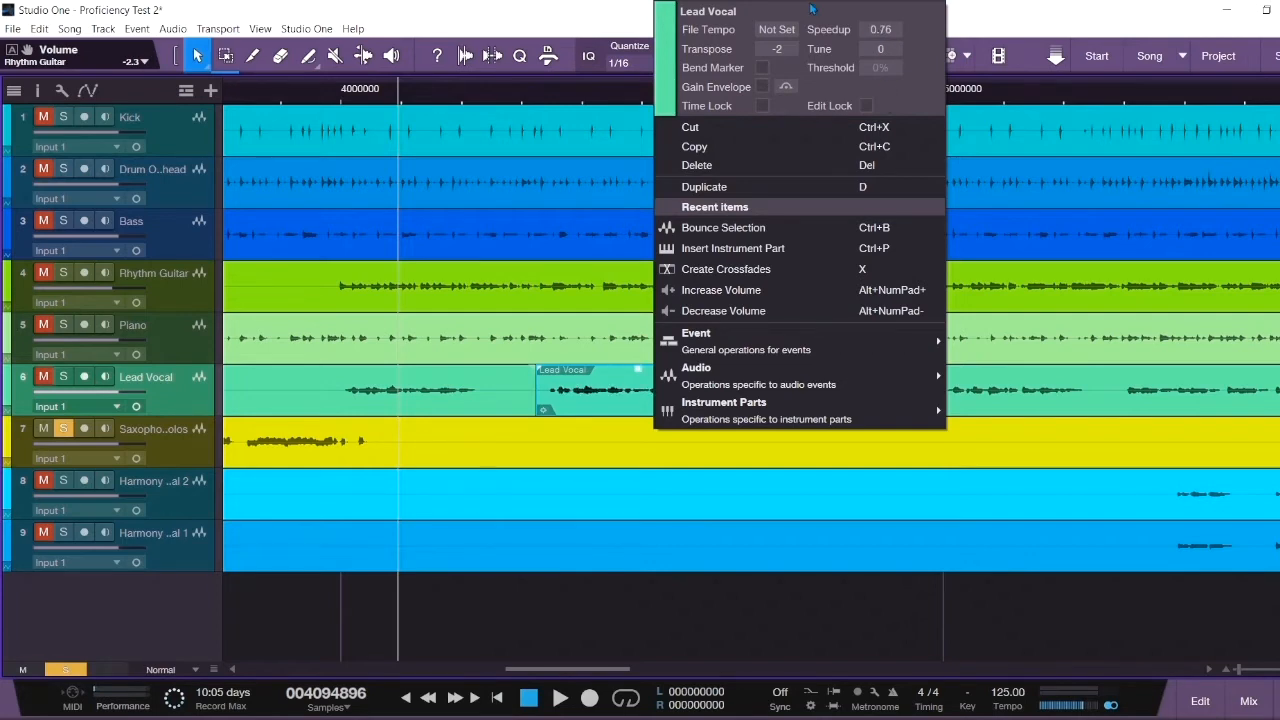
pyautogui.scroll(-5, 886, 37)
pyautogui.click(623, 23)
pyautogui.moveTo(699, 404); pyautogui.dragTo(751, 404)
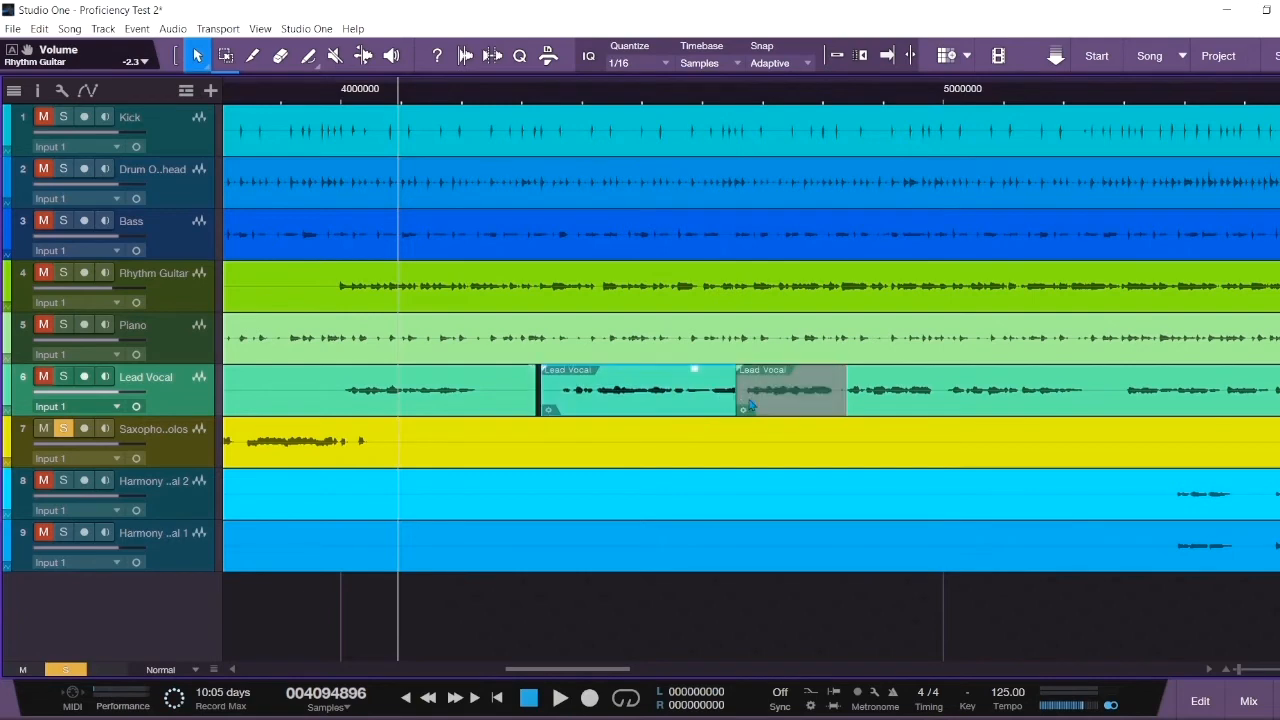
pyautogui.hotkey('ctrl', 'z')
pyautogui.moveTo(846, 404); pyautogui.dragTo(754, 402)
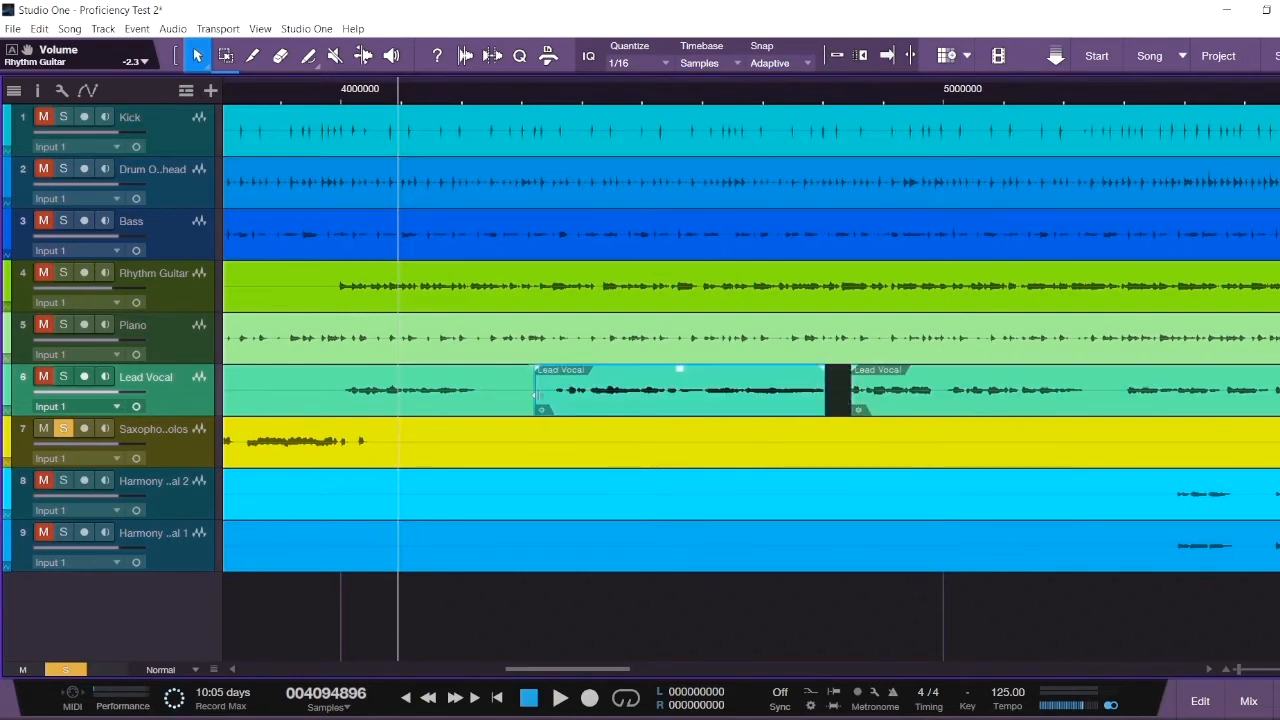
pyautogui.moveTo(536, 395); pyautogui.dragTo(552, 397)
pyautogui.moveTo(639, 409); pyautogui.dragTo(621, 409)
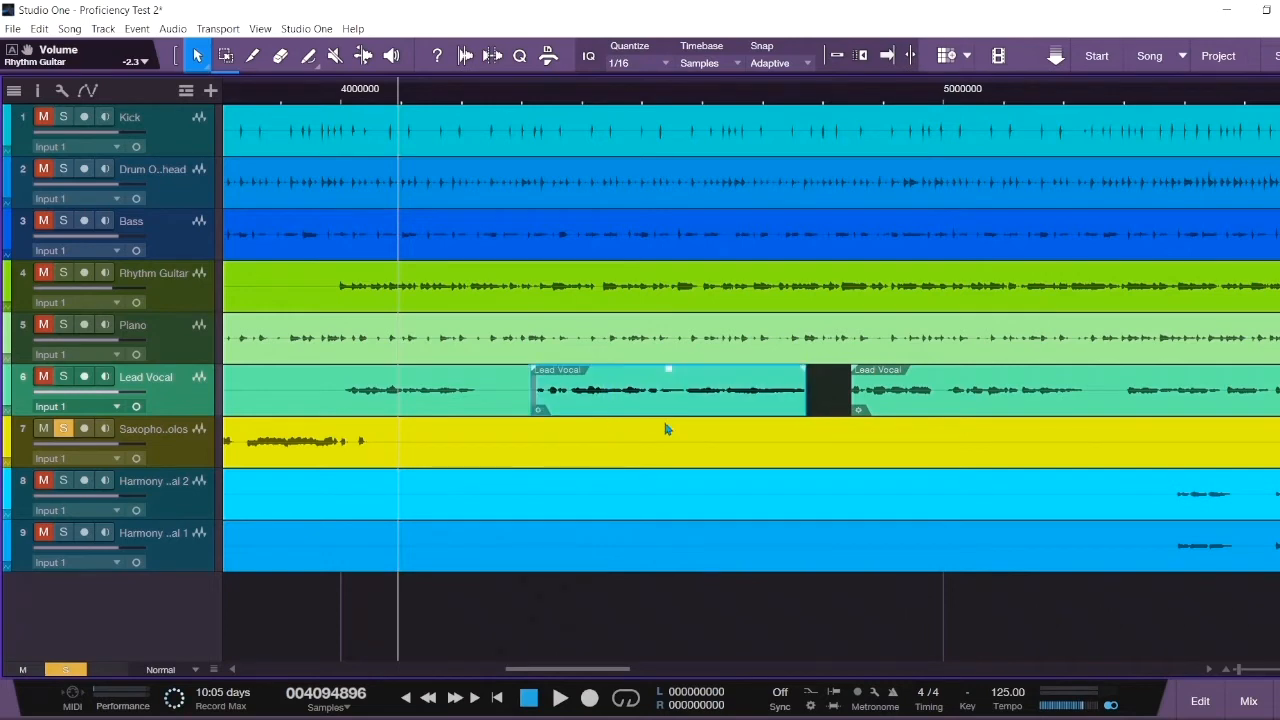
pyautogui.hotkey('ctrl', 'z')
pyautogui.hotkey('ctrl', 'z')
pyautogui.hotkey('ctrl', 'z')
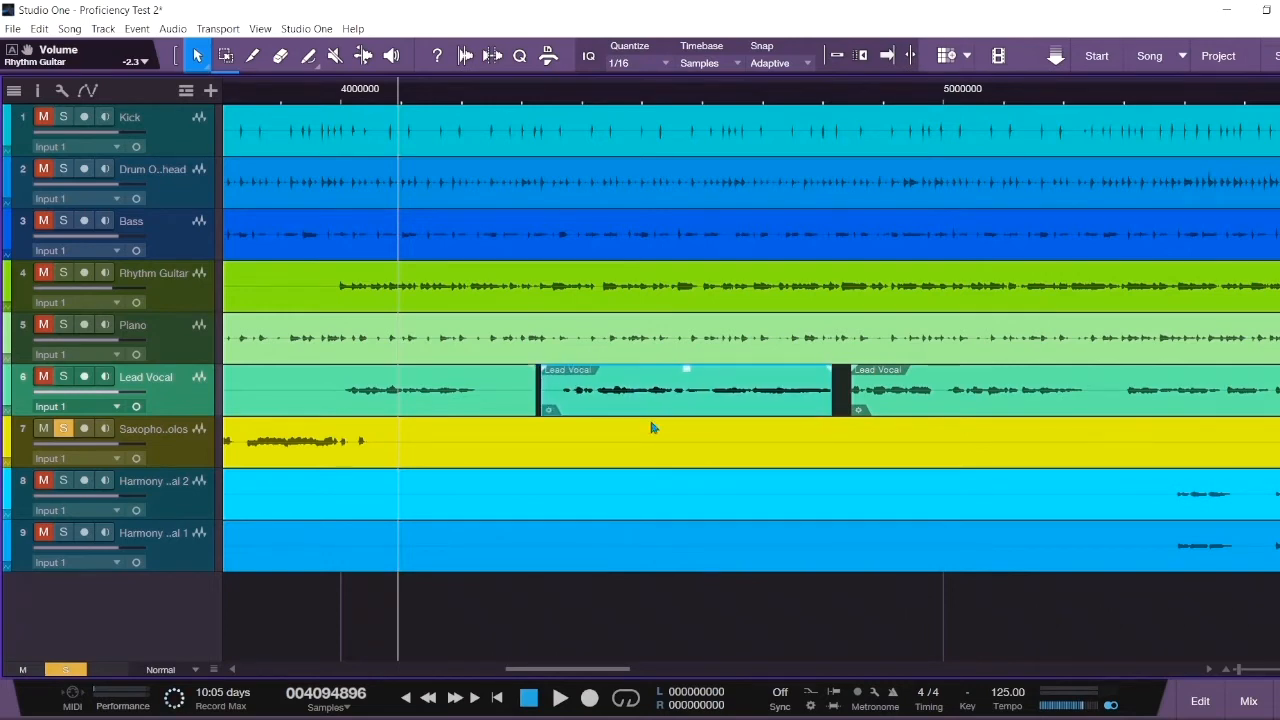
pyautogui.hotkey('ctrl', 'z')
pyautogui.hotkey('ctrl', 'z')
pyautogui.hotkey('ctrl', 'z')
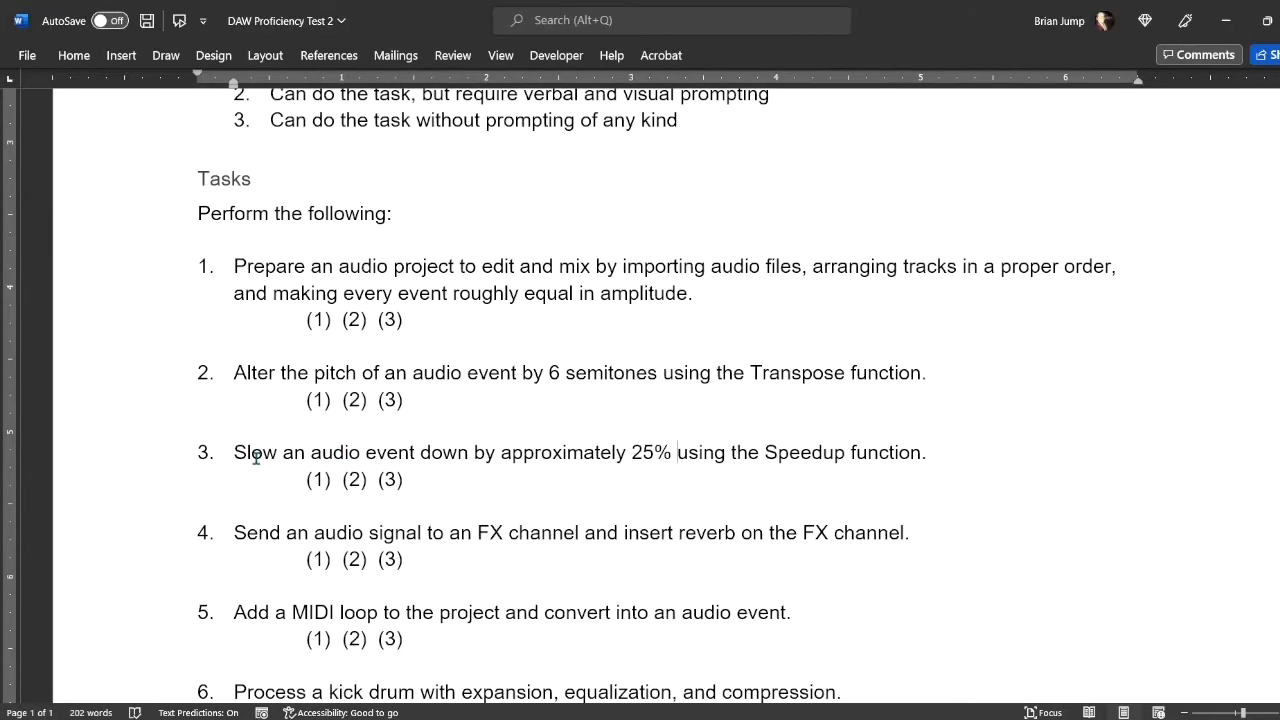
pyautogui.moveTo(256, 455); pyautogui.dragTo(672, 462)
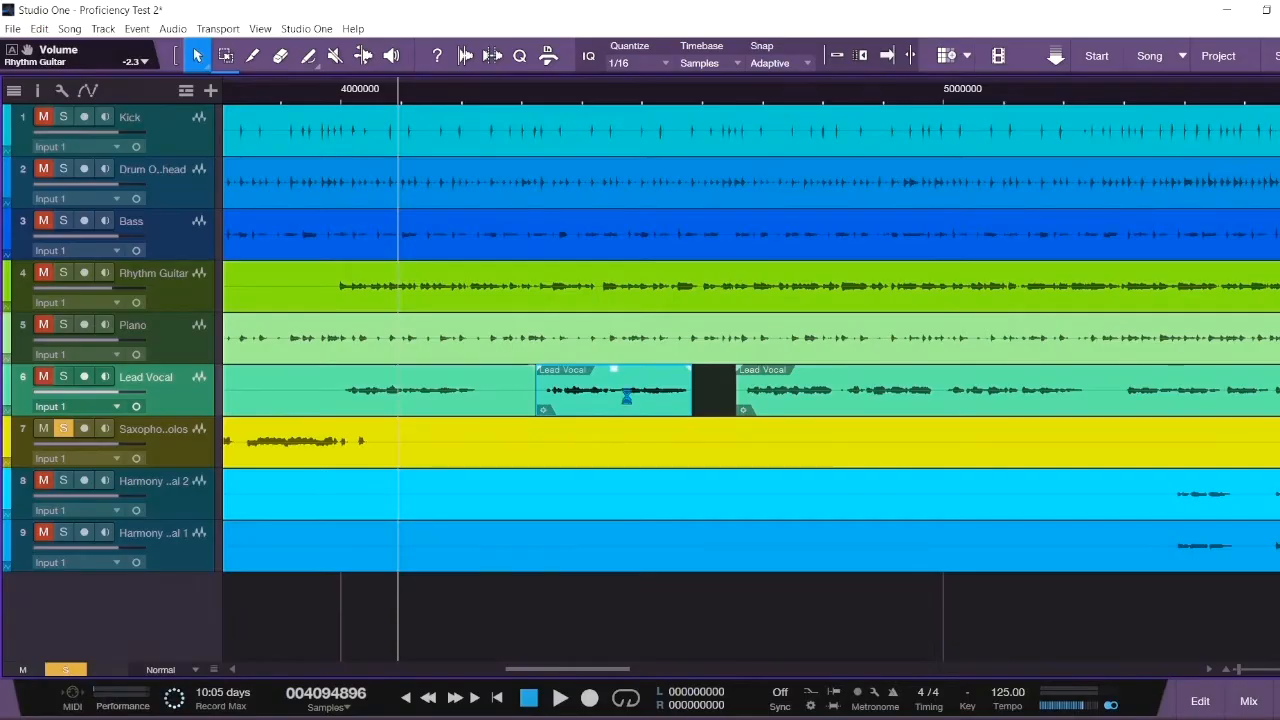
# - Try a Speedup change on the first Lead Vocal event and a move, then undo both
pyautogui.rightClick(632, 400)
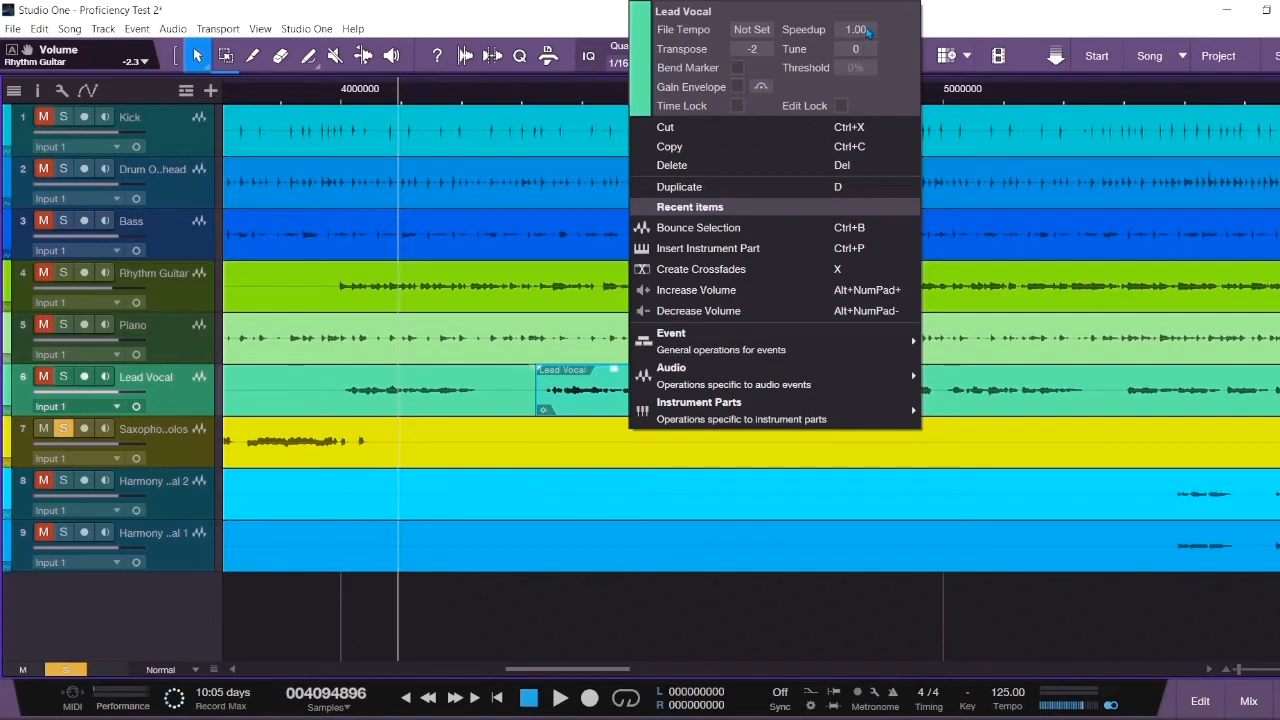
pyautogui.scroll(-3, 857, 36)
pyautogui.click(988, 20)
pyautogui.moveTo(795, 405); pyautogui.dragTo(838, 405)
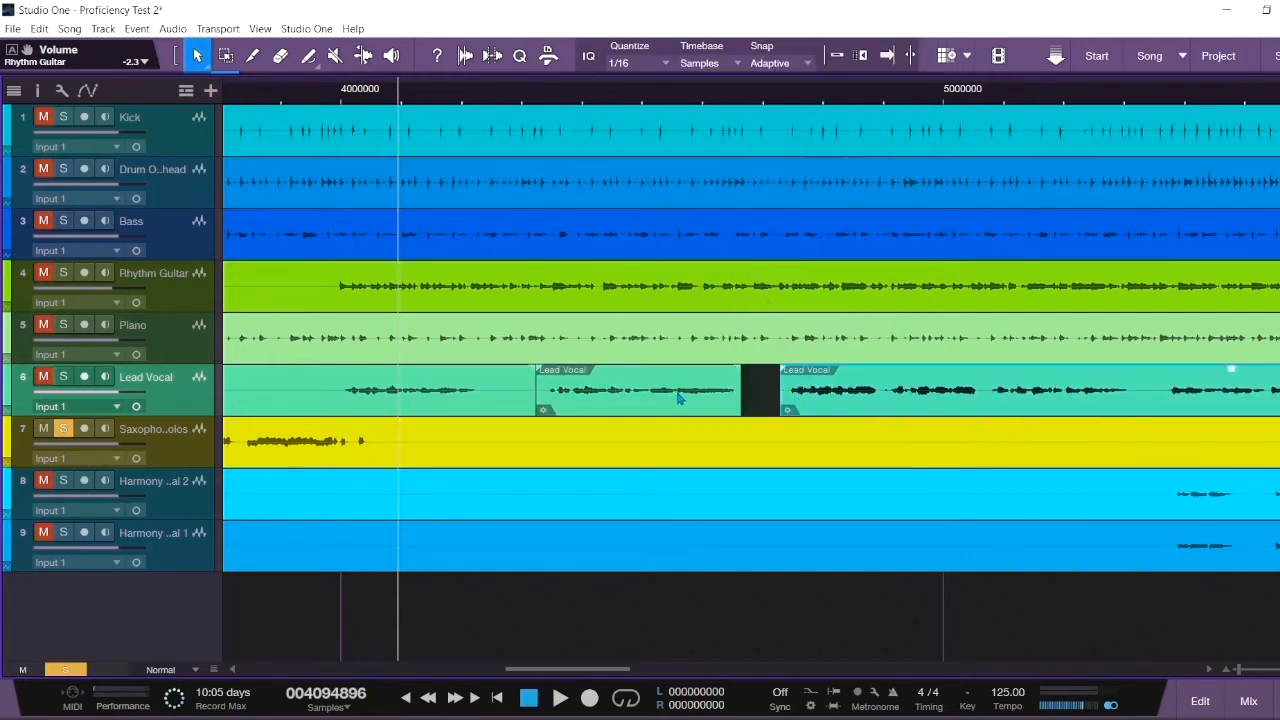
pyautogui.hotkey('ctrl', 'z')
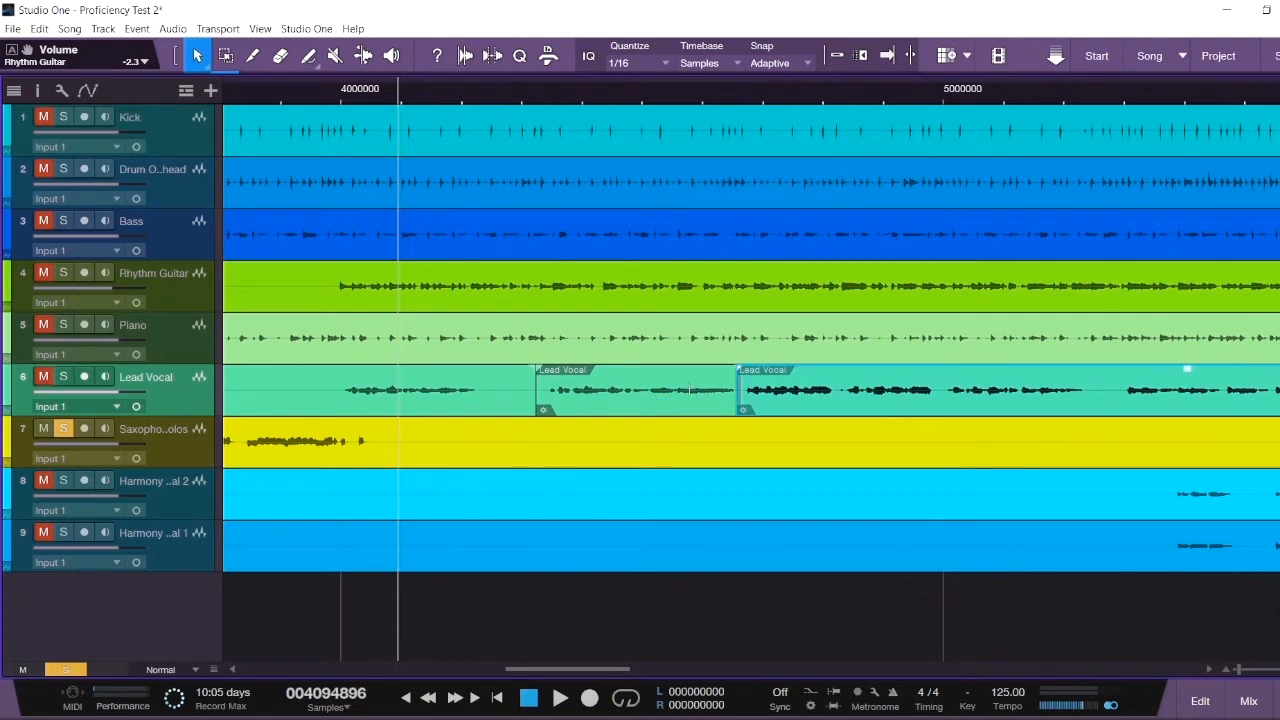
pyautogui.hotkey('ctrl', 'z')
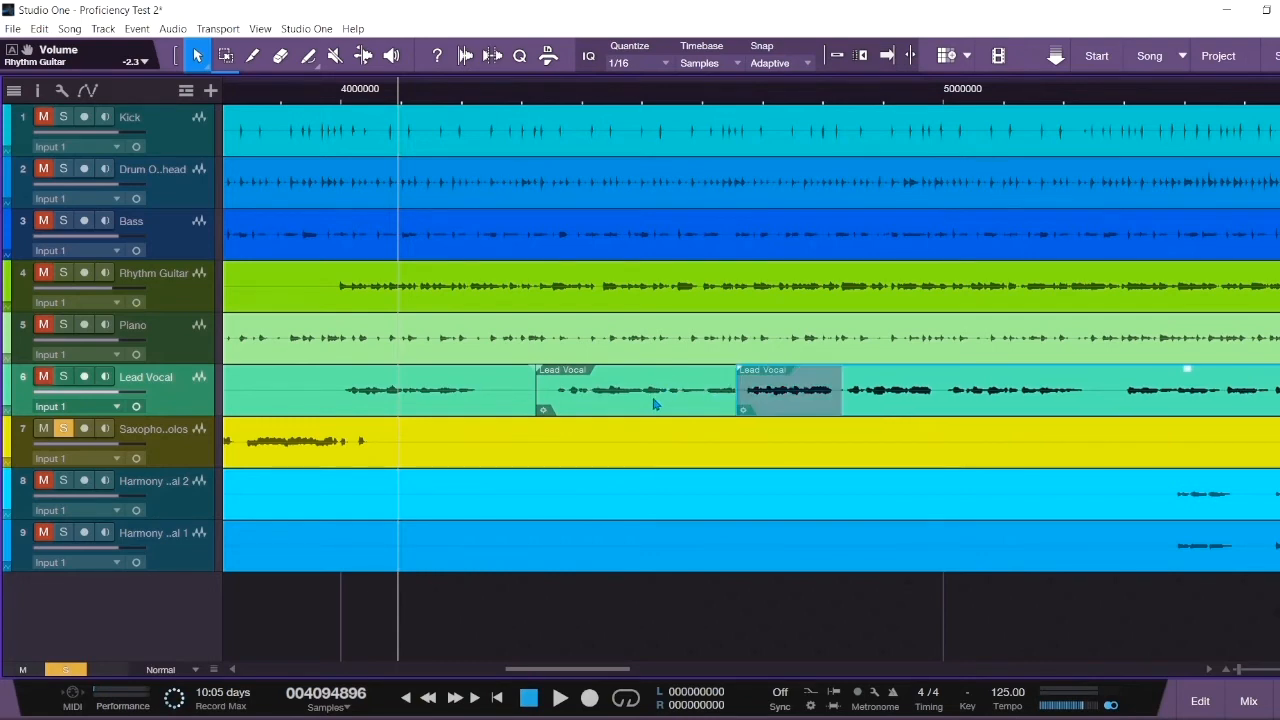
# - Set the first Lead Vocal event's Speedup to 1.25 and close its settings
pyautogui.rightClick(654, 401)
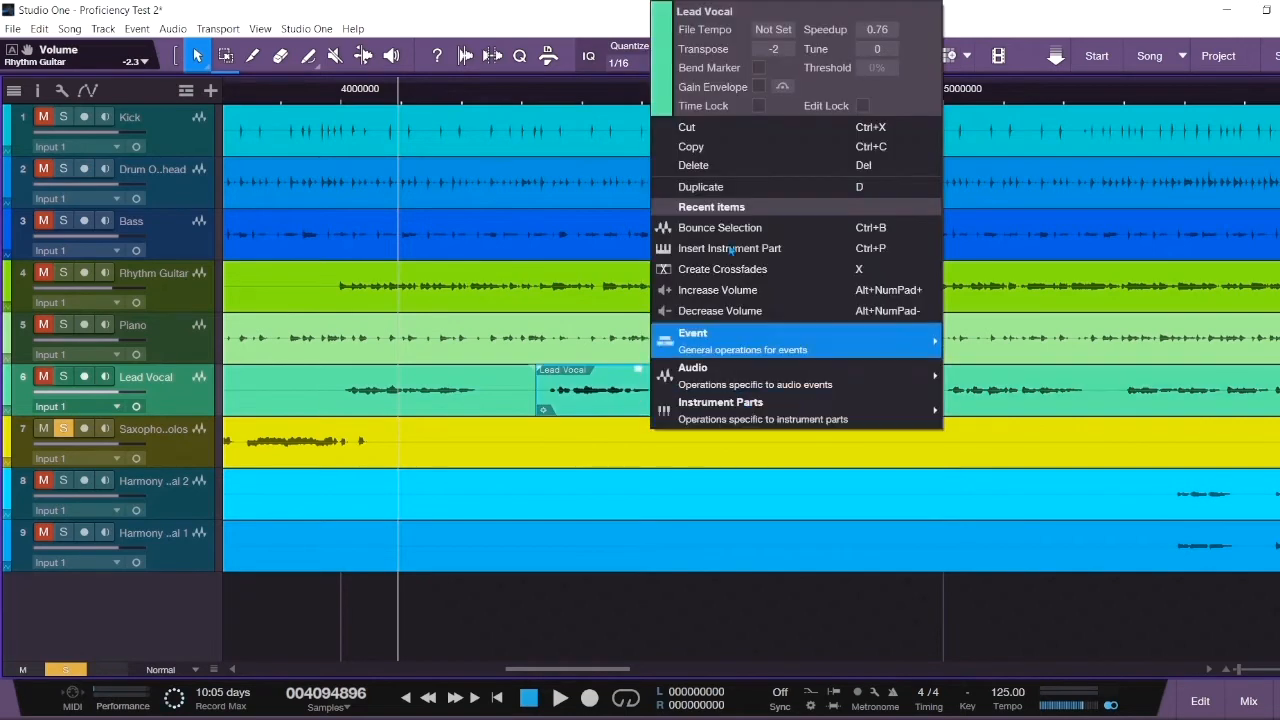
pyautogui.moveTo(891, 52)
pyautogui.mouseDown()
pyautogui.moveTo(916, 43)
pyautogui.moveTo(884, 31)
pyautogui.moveTo(885, 42)
pyautogui.moveTo(885, 28)
pyautogui.mouseUp()
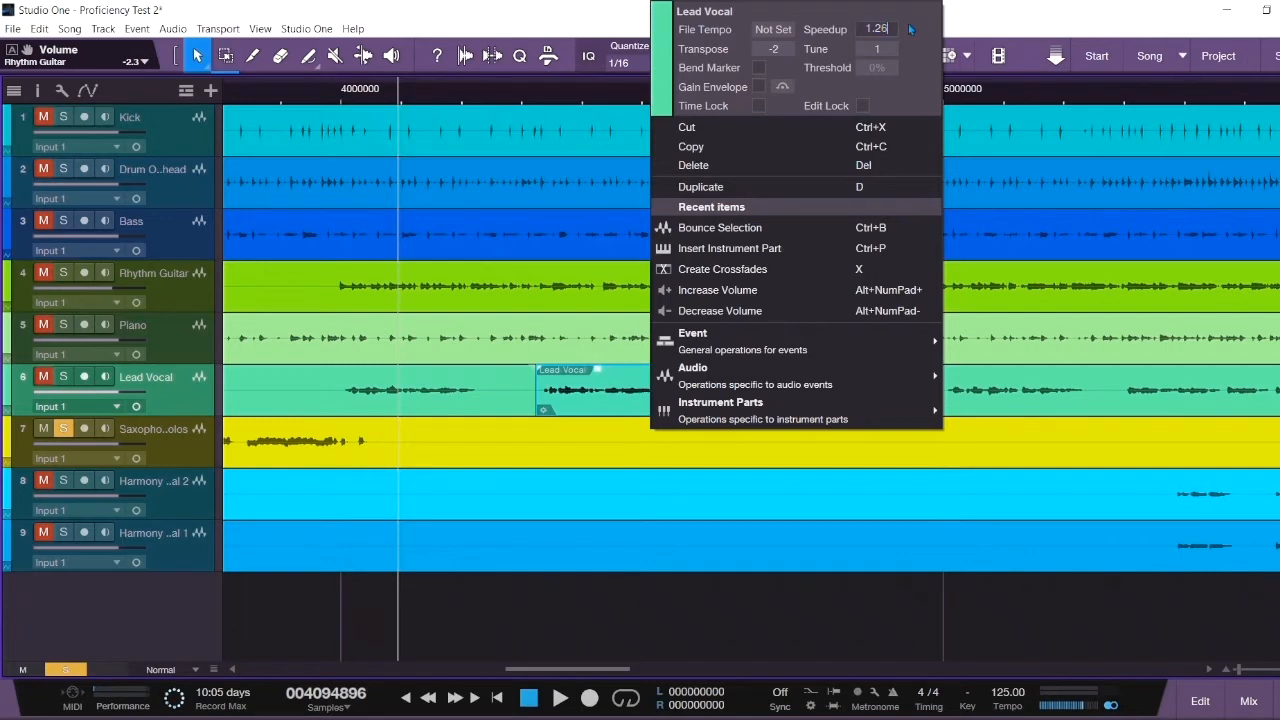
pyautogui.press('BackSpace')
pyautogui.write('5')
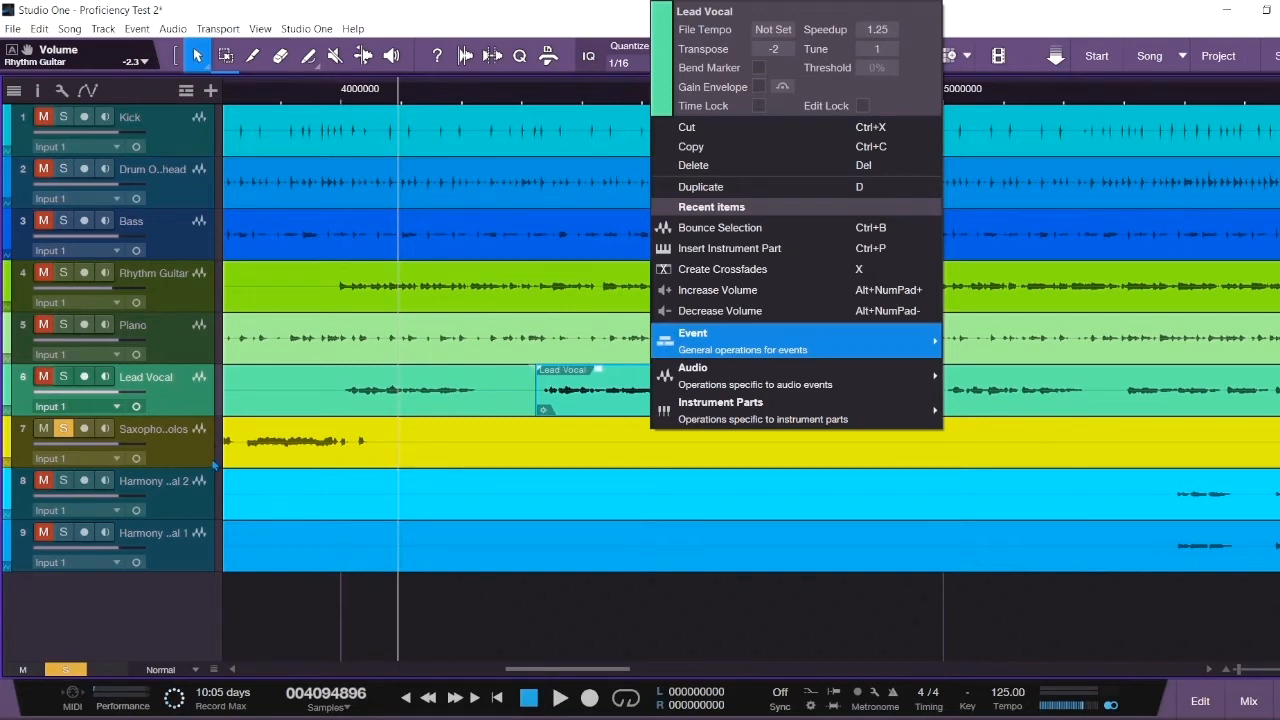
pyautogui.click(642, 546)
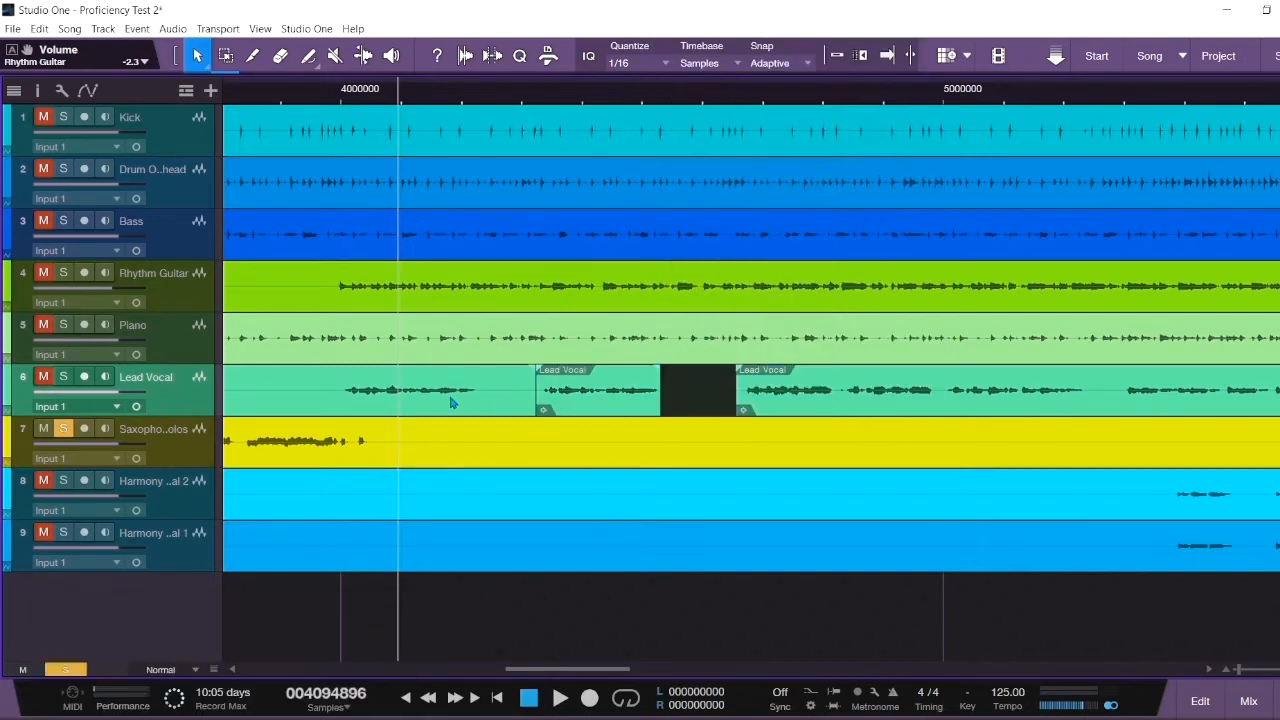
# - Tune the earlier Lead Vocal event down by 100 cents (Tune -100)
pyautogui.click(463, 394)
pyautogui.rightClick(463, 397)
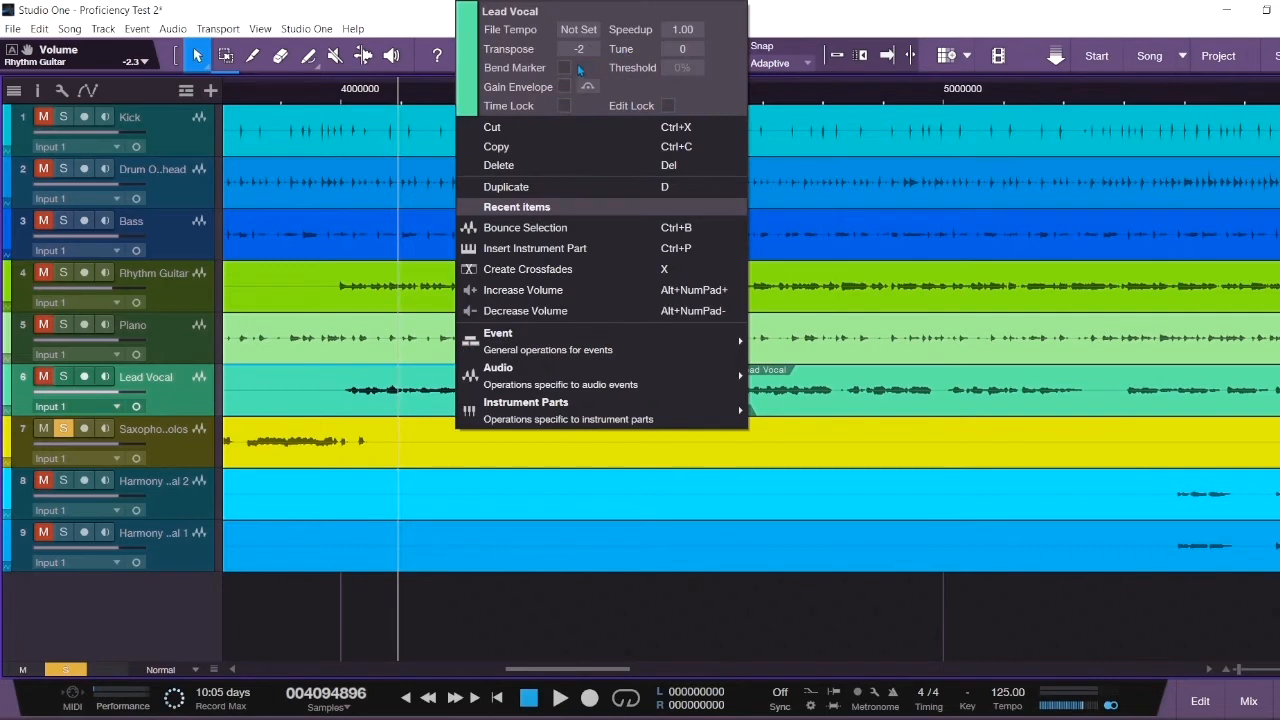
pyautogui.click(681, 48)
pyautogui.scroll(-5, 685, 47)
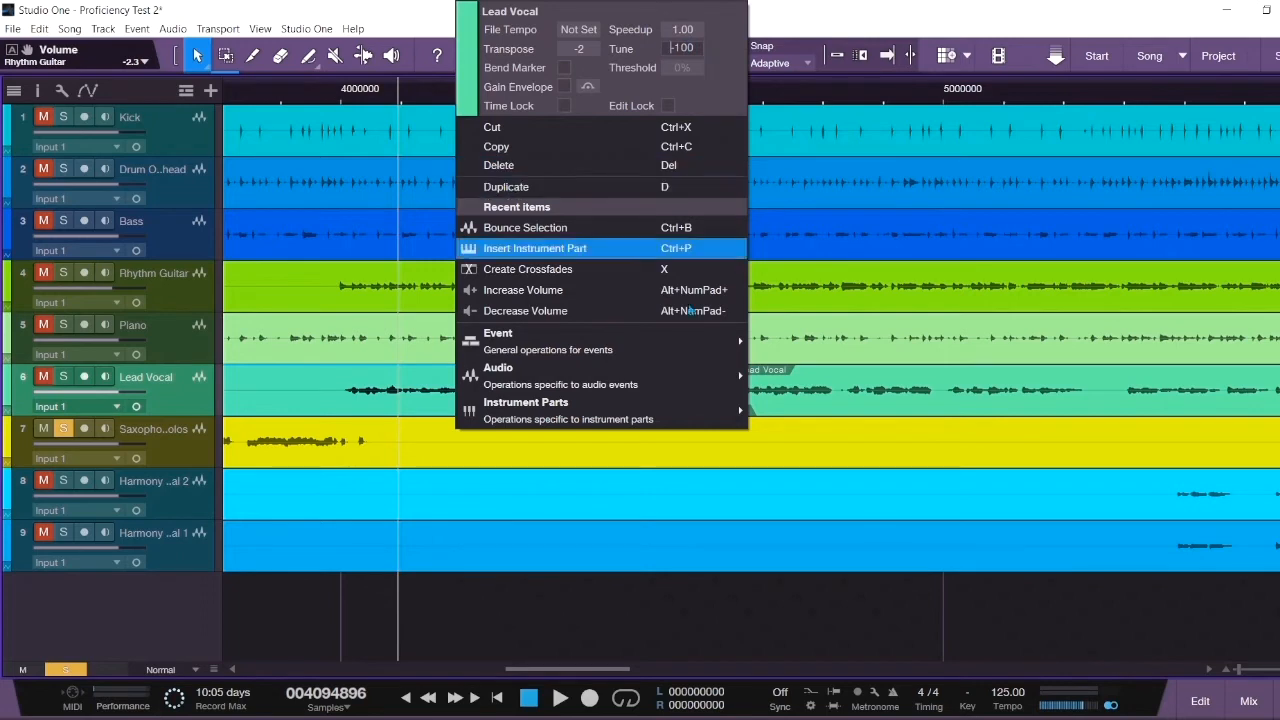
pyautogui.click(867, 619)
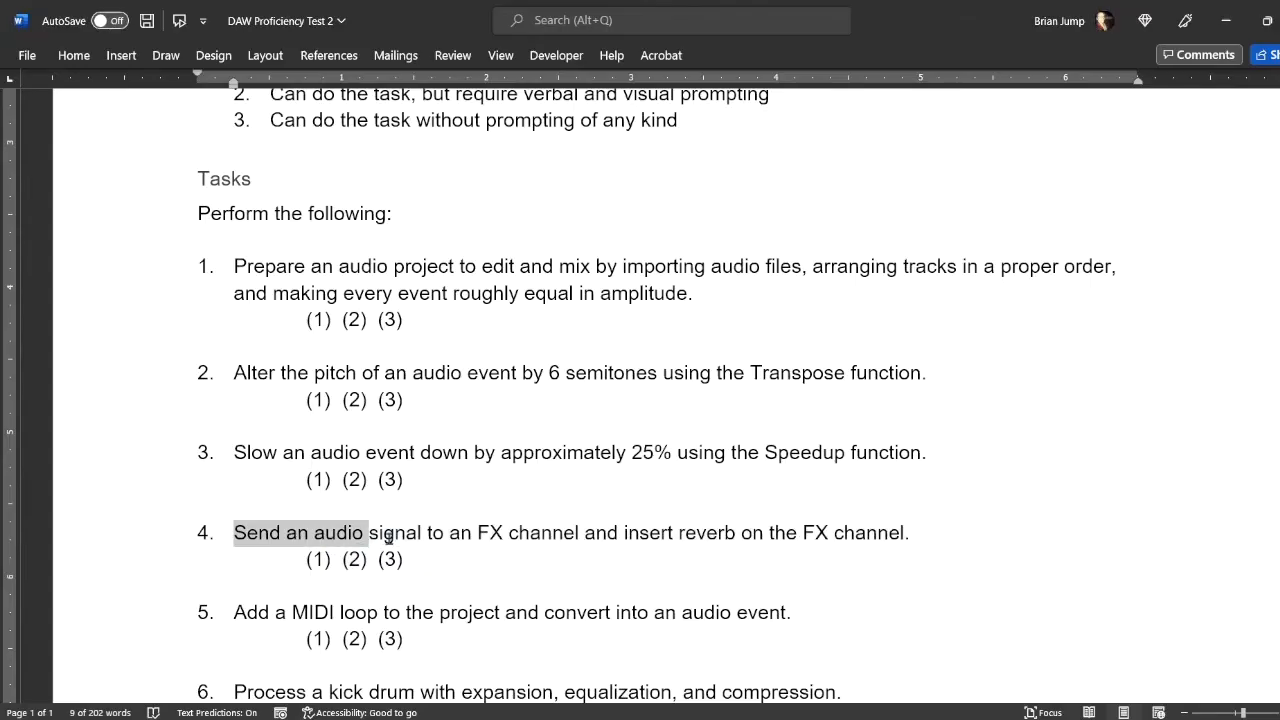
# - Highlight the task about sending audio to a reverb FX channel, then open the mixer
pyautogui.moveTo(234, 532); pyautogui.dragTo(905, 537)
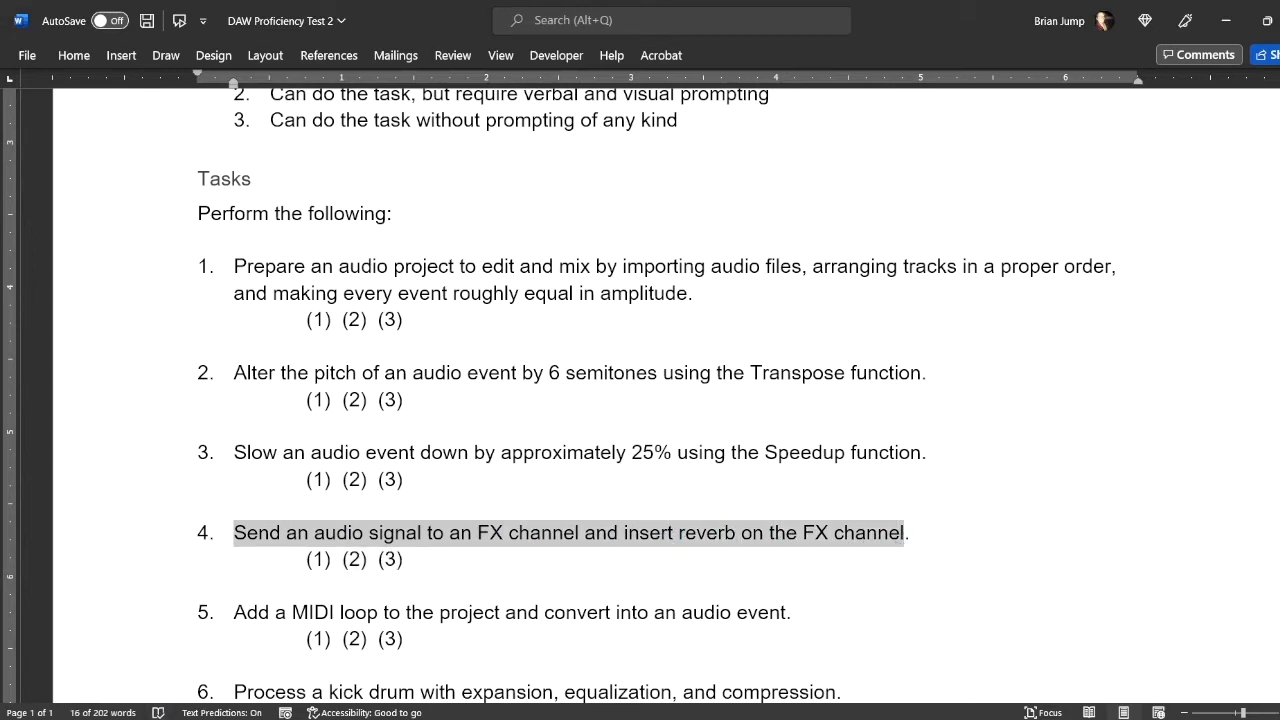
pyautogui.click(124, 717)
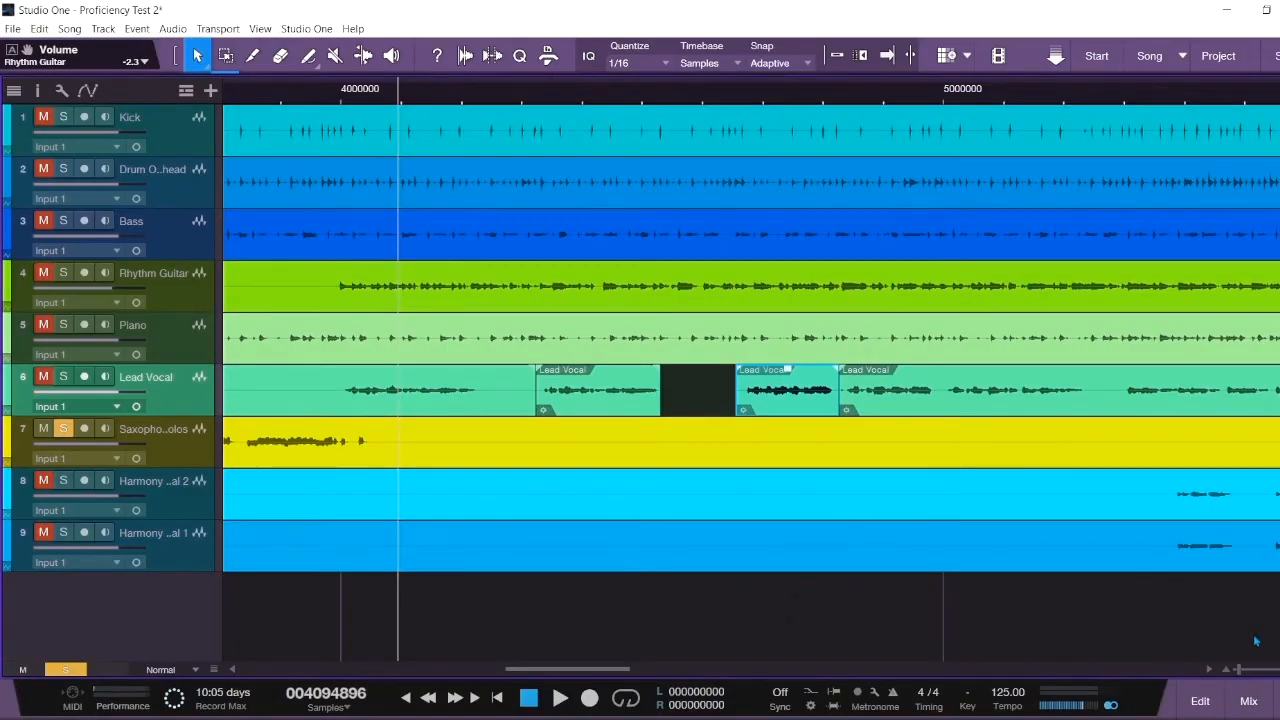
pyautogui.click(1249, 701)
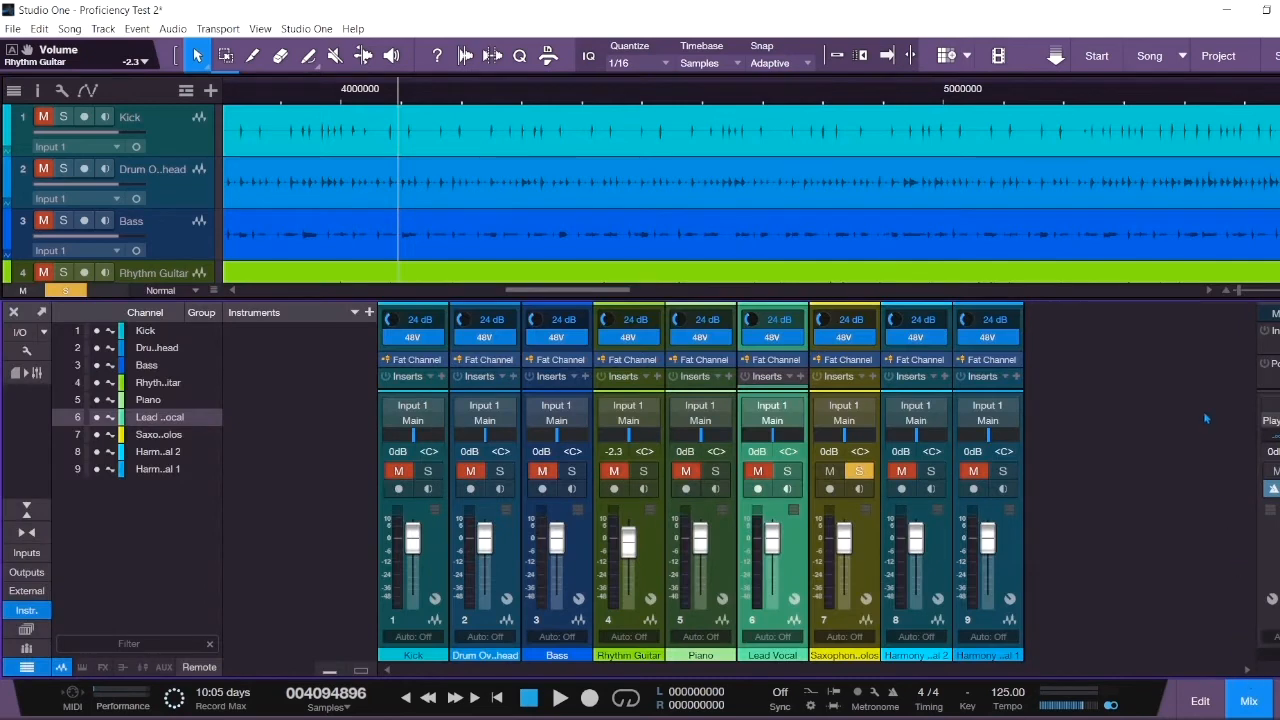
# - Unsolo the Saxophone, enlarge the console, and add a new FX channel from Piano's send
pyautogui.click(65, 290)
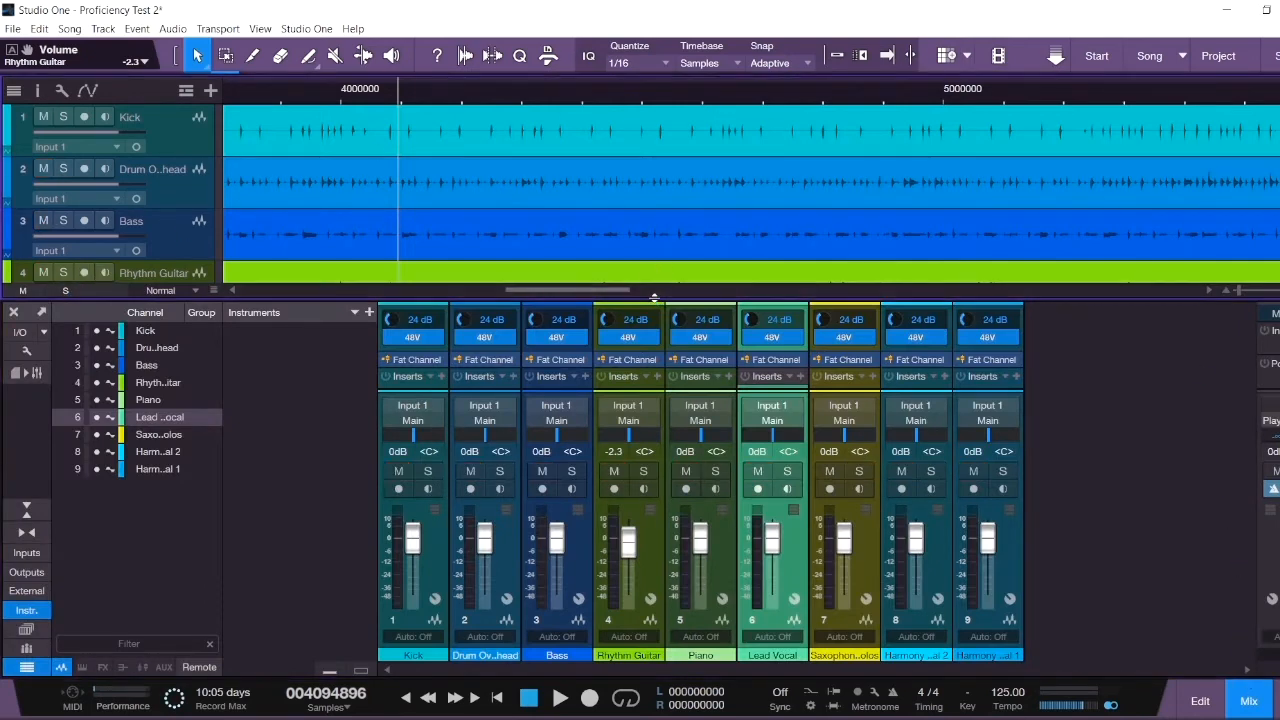
pyautogui.moveTo(659, 281); pyautogui.dragTo(627, 55)
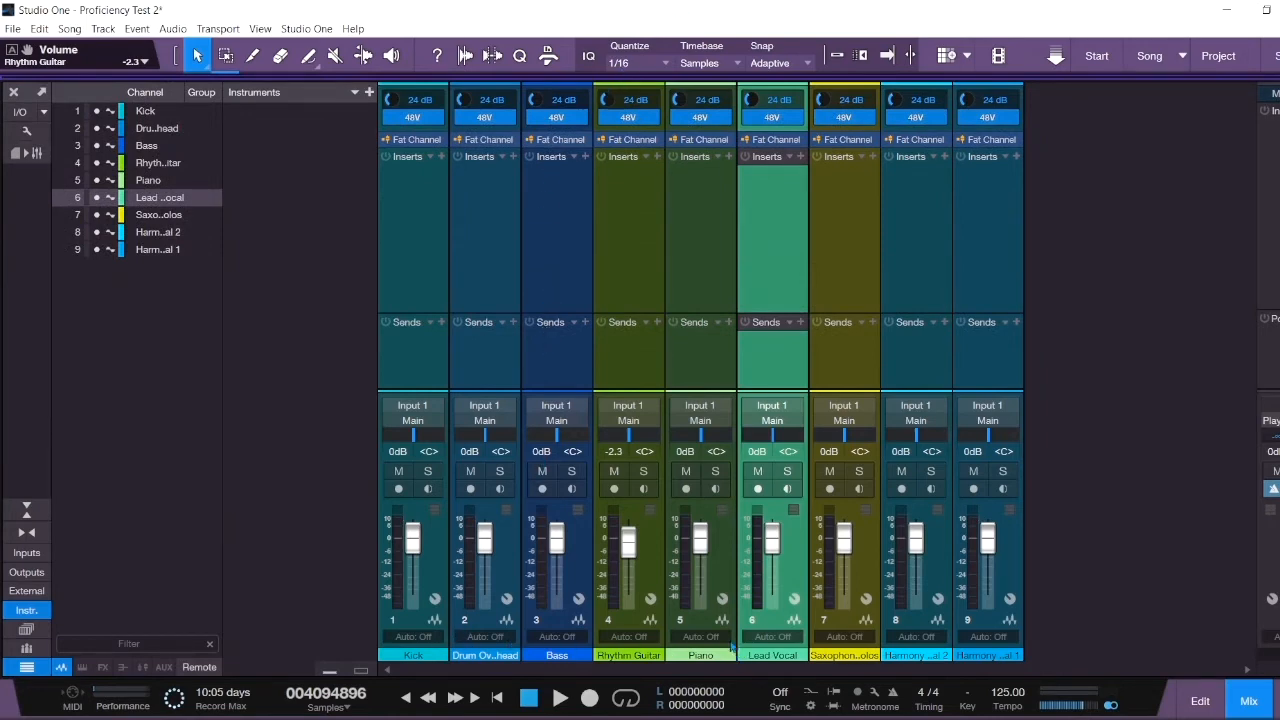
pyautogui.click(728, 323)
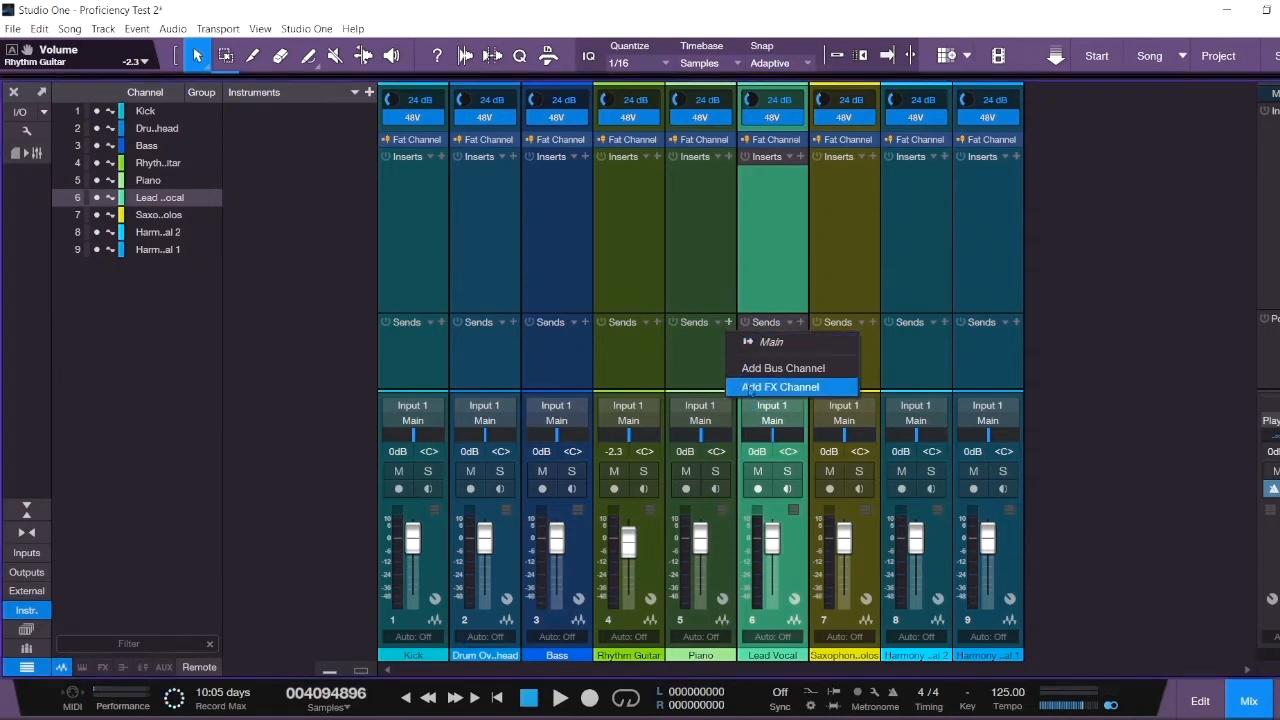
pyautogui.click(750, 387)
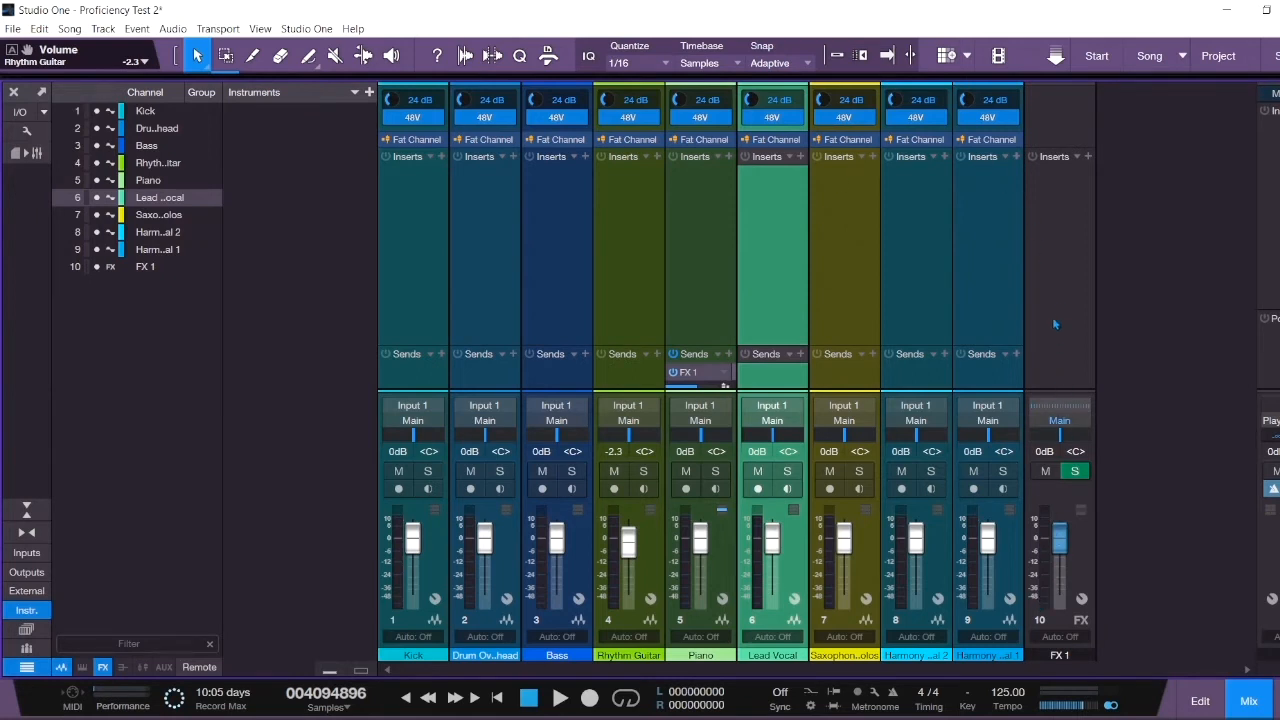
# - Insert the PreSonus Mixverb reverb on the FX 1 channel
pyautogui.click(1088, 157)
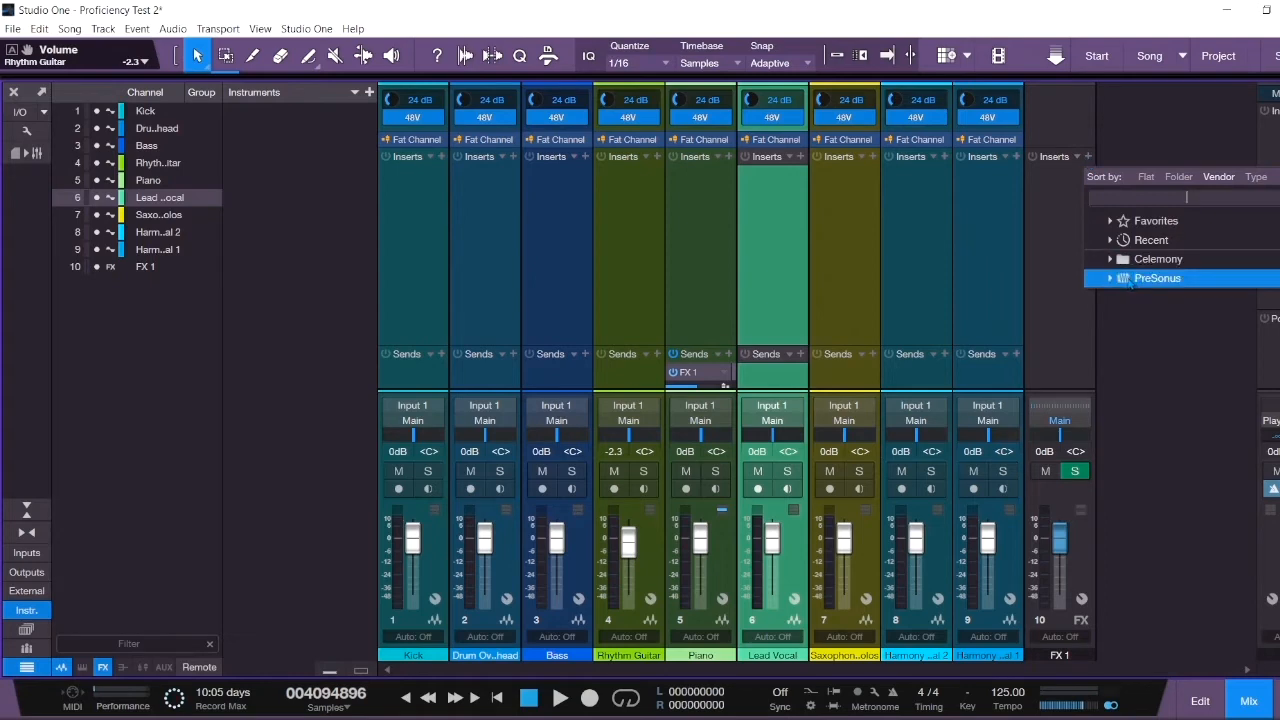
pyautogui.click(1128, 280)
pyautogui.scroll(-3, 1155, 610)
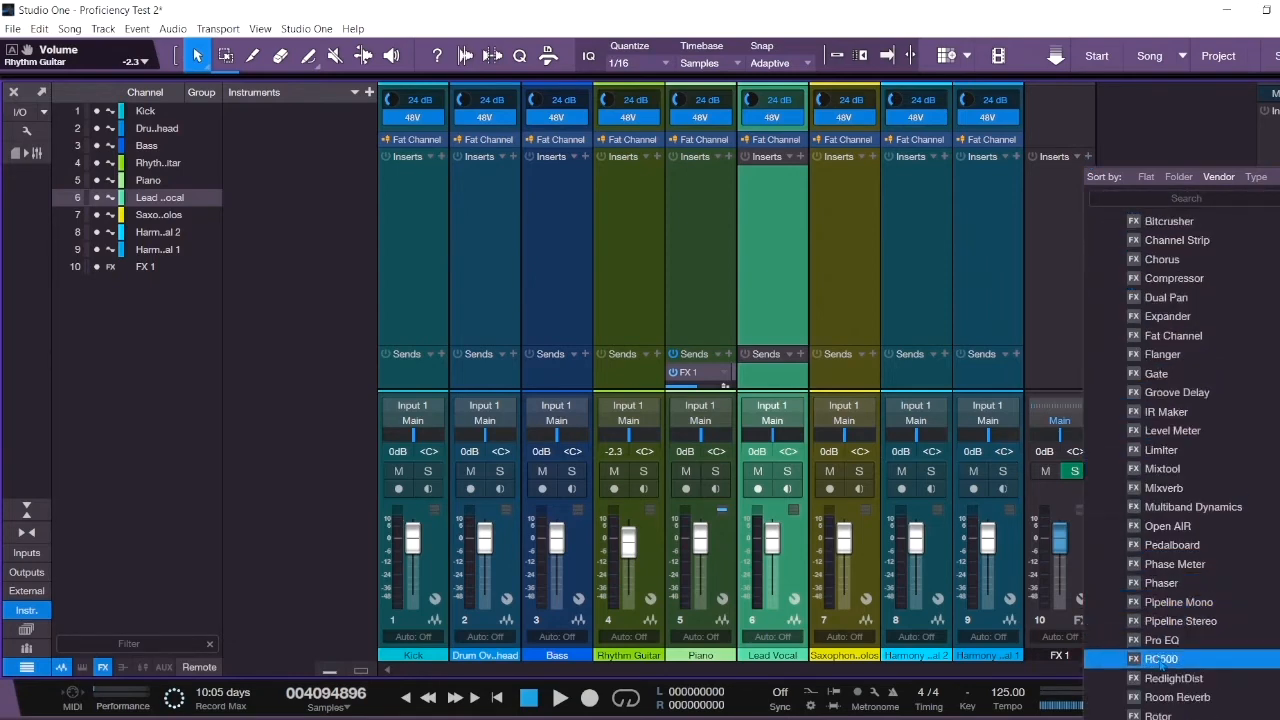
pyautogui.click(1163, 488)
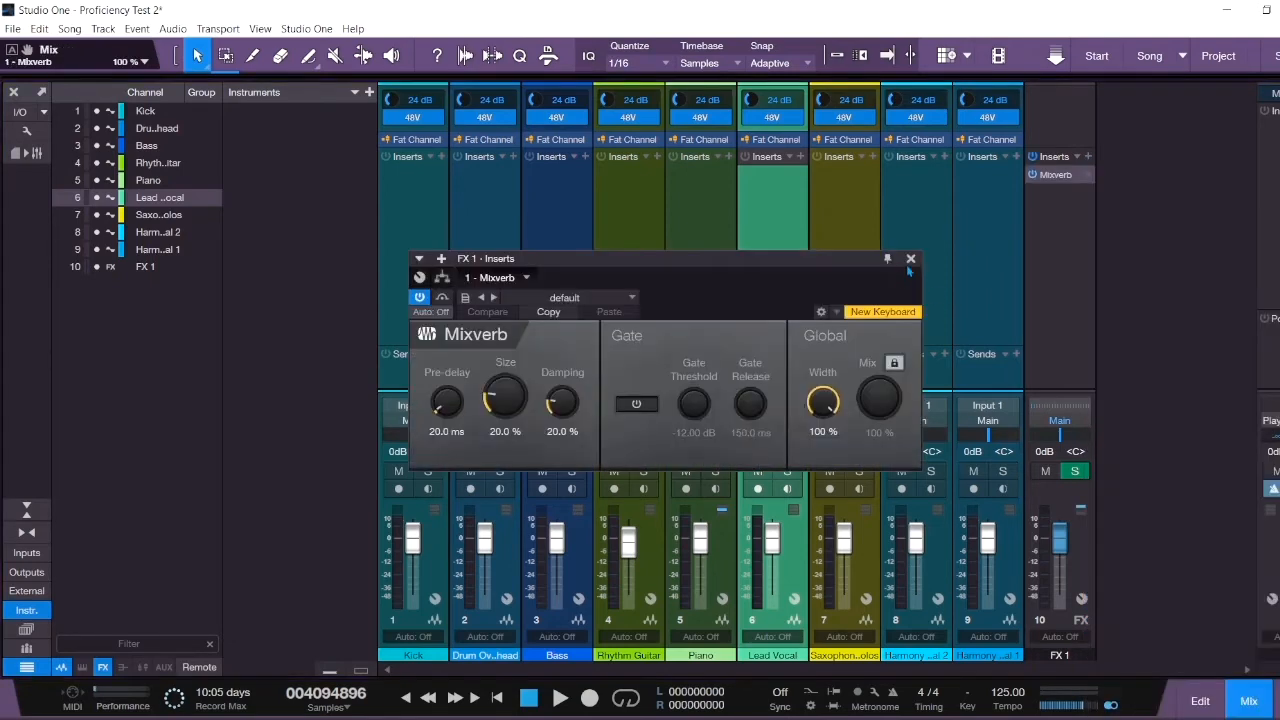
pyautogui.click(910, 258)
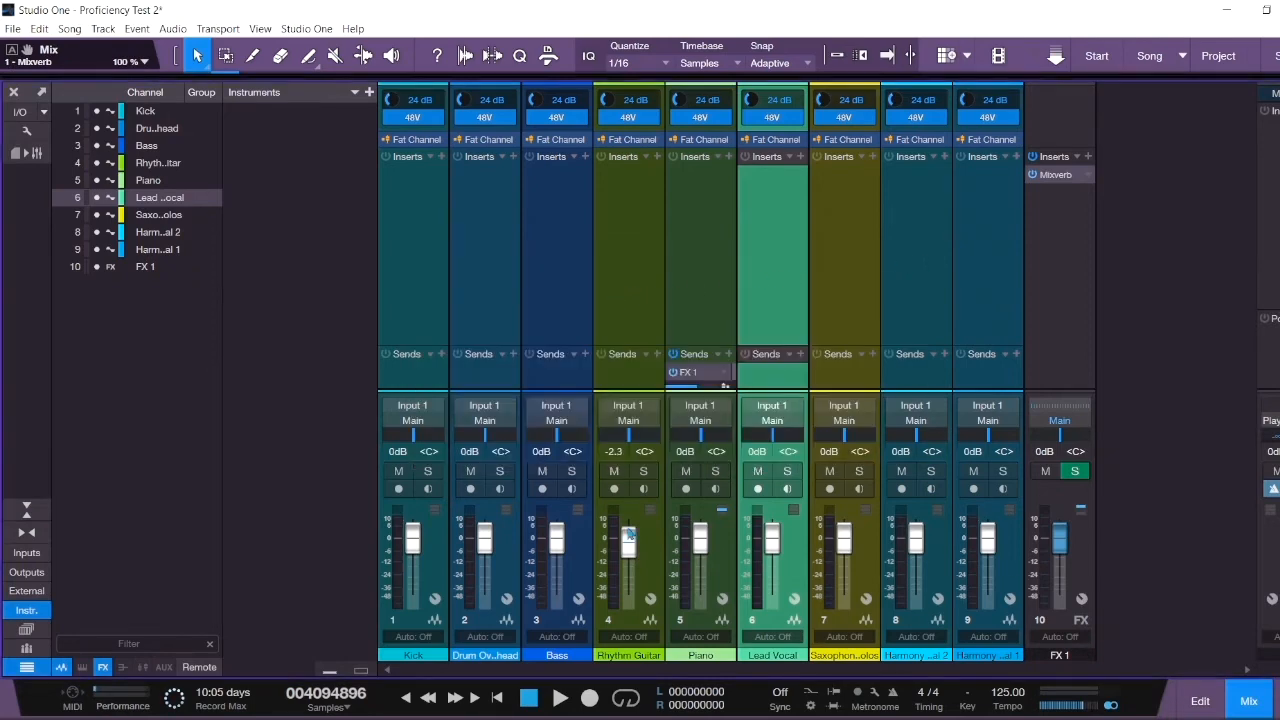
# - Raise Piano to +1.8 dB, lower the FX 1 return, and set Rhythm Guitar to -5.4 dB
pyautogui.moveTo(701, 541); pyautogui.dragTo(701, 550)
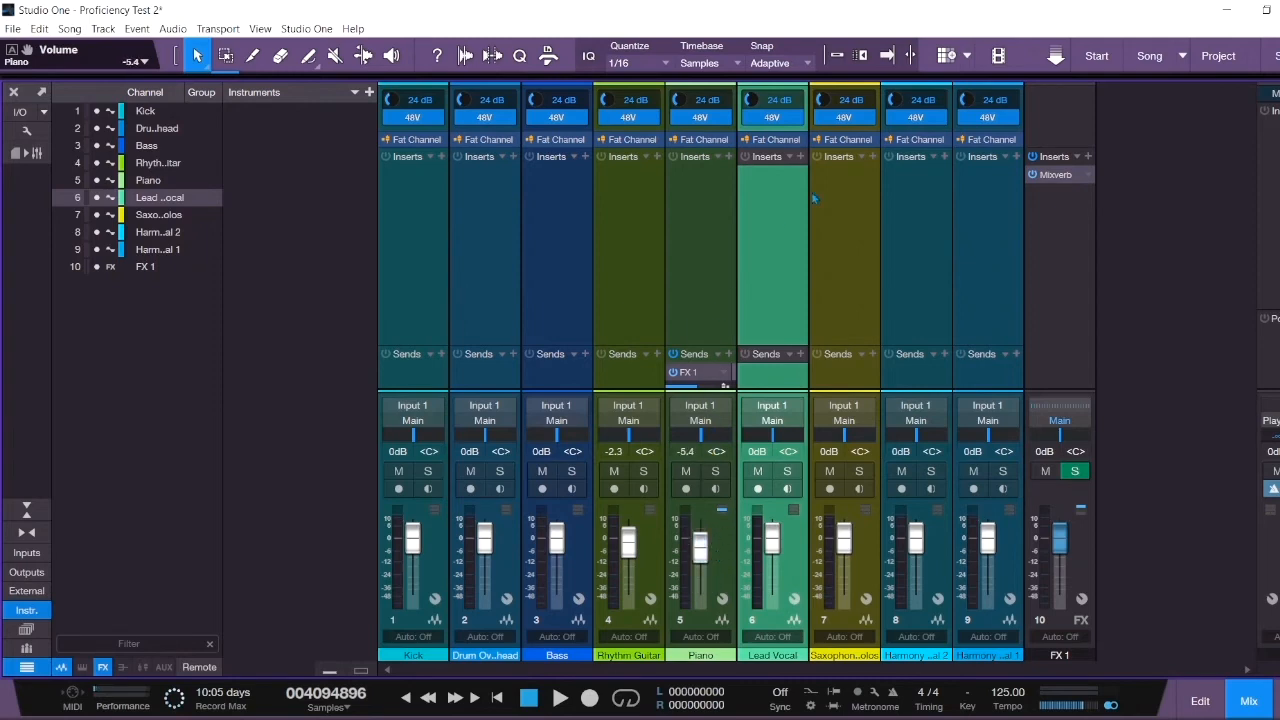
pyautogui.moveTo(1066, 532)
pyautogui.mouseDown()
pyautogui.moveTo(1078, 585)
pyautogui.moveTo(1078, 543)
pyautogui.mouseUp()
pyautogui.moveTo(628, 541); pyautogui.dragTo(628, 551)
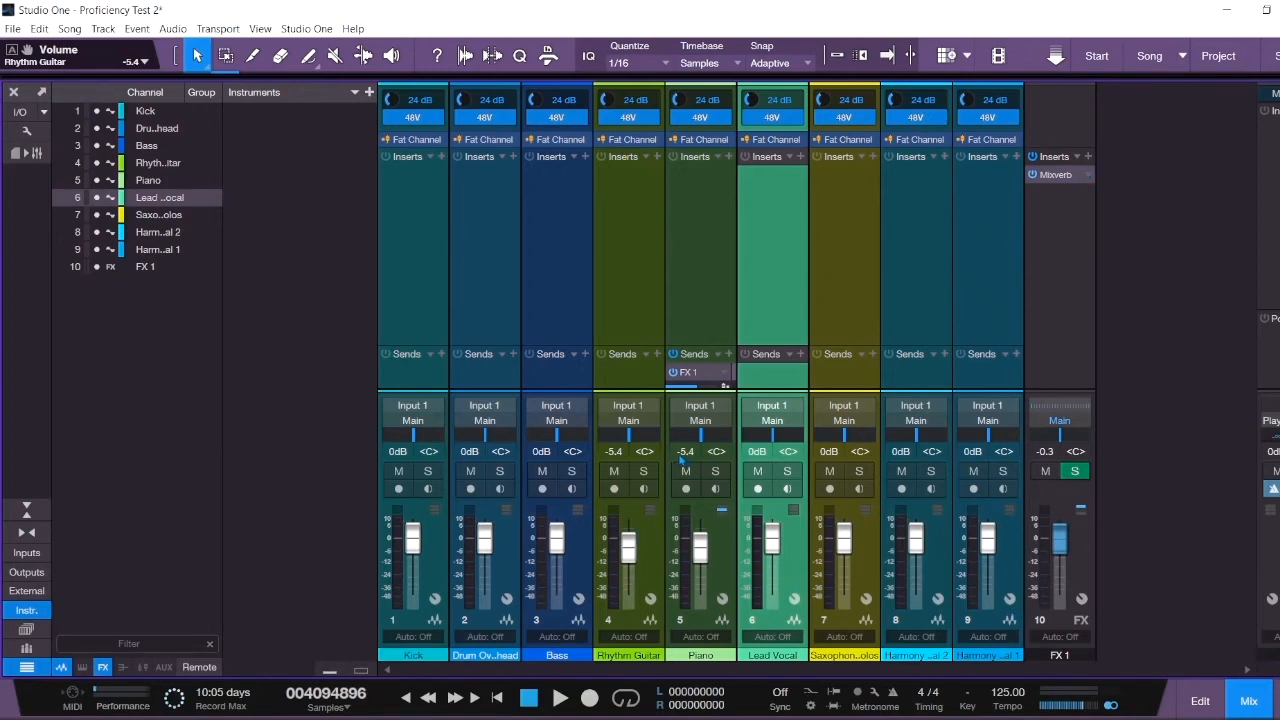
# - Solo the Rhythm Guitar and audition it in playback, then unsolo it
pyautogui.click(647, 474)
pyautogui.press('space')
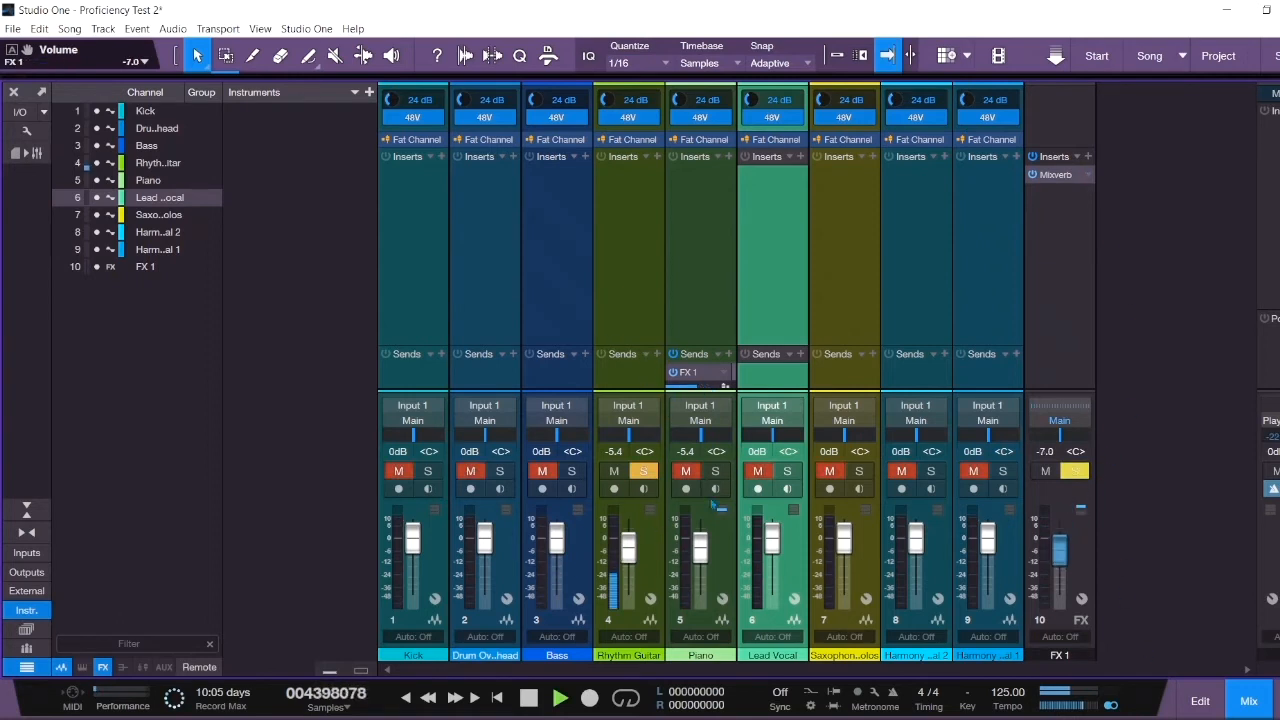
pyautogui.press('space')
pyautogui.click(643, 474)
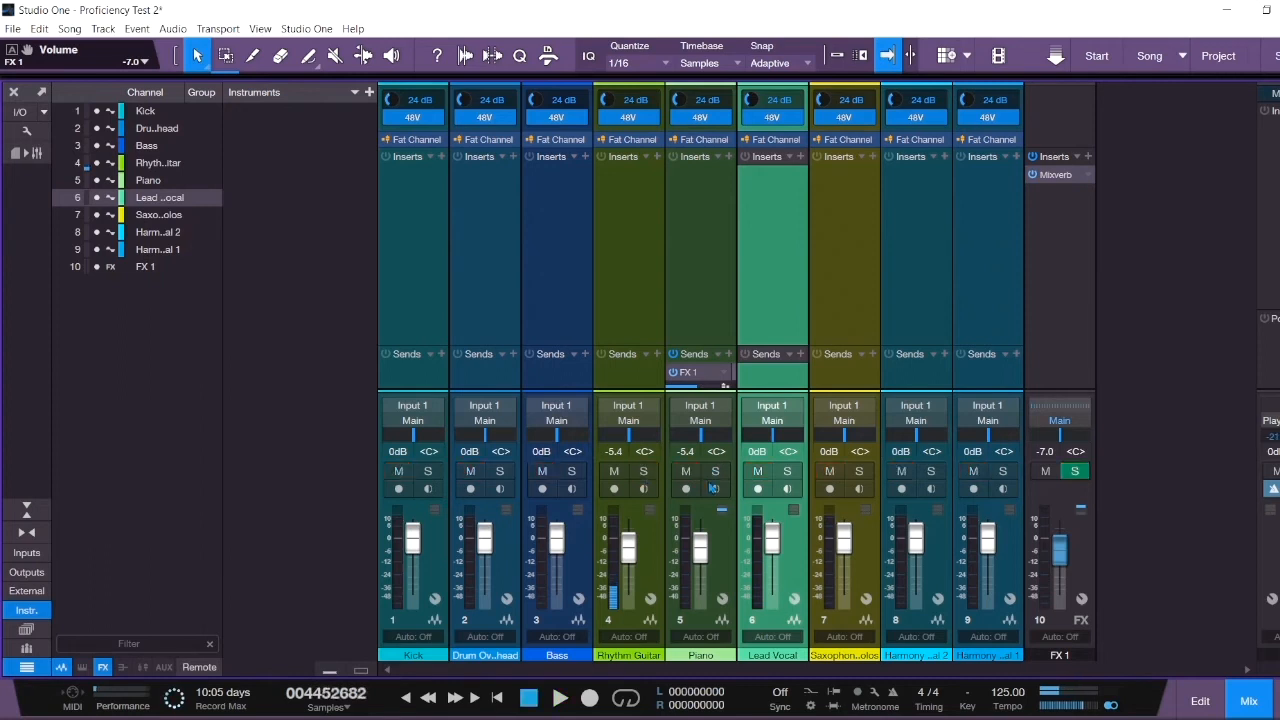
# - Solo the Piano, raise it to +5.4 dB, and set the FX 1 return to -10.1 dB
pyautogui.click(714, 474)
pyautogui.press('space')
pyautogui.moveTo(704, 556); pyautogui.dragTo(705, 538)
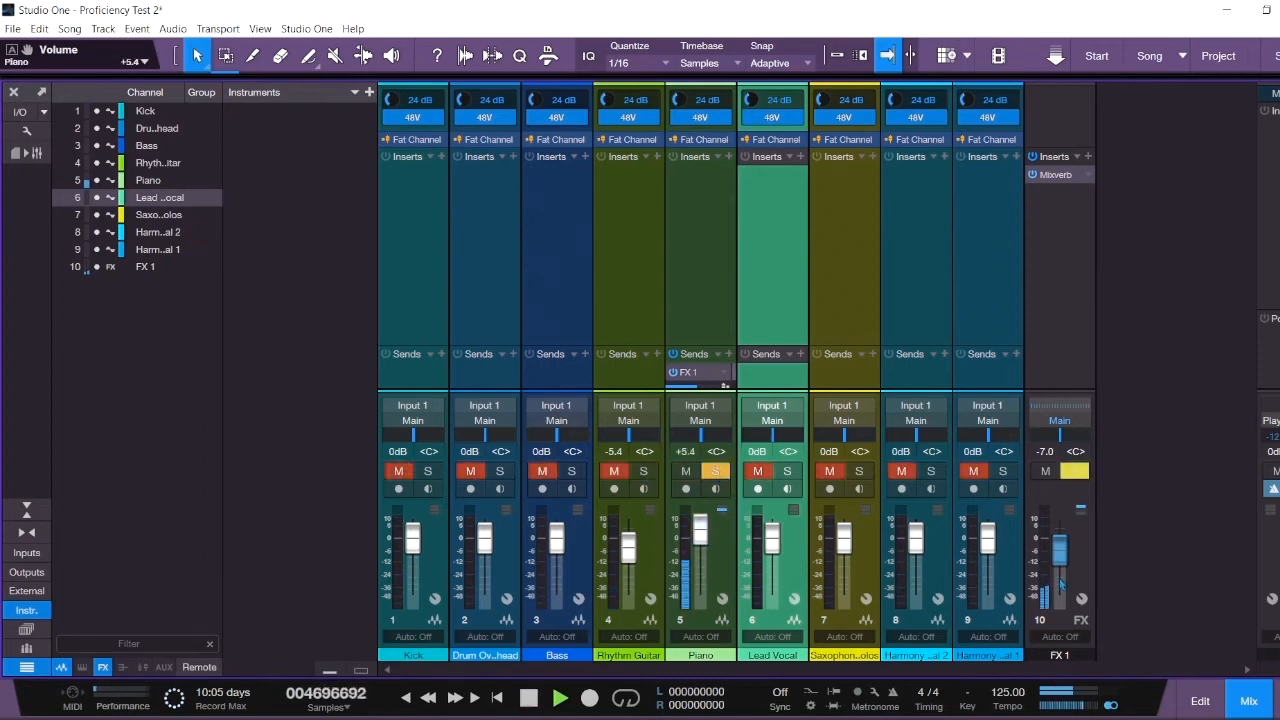
pyautogui.moveTo(1062, 557); pyautogui.dragTo(1062, 550)
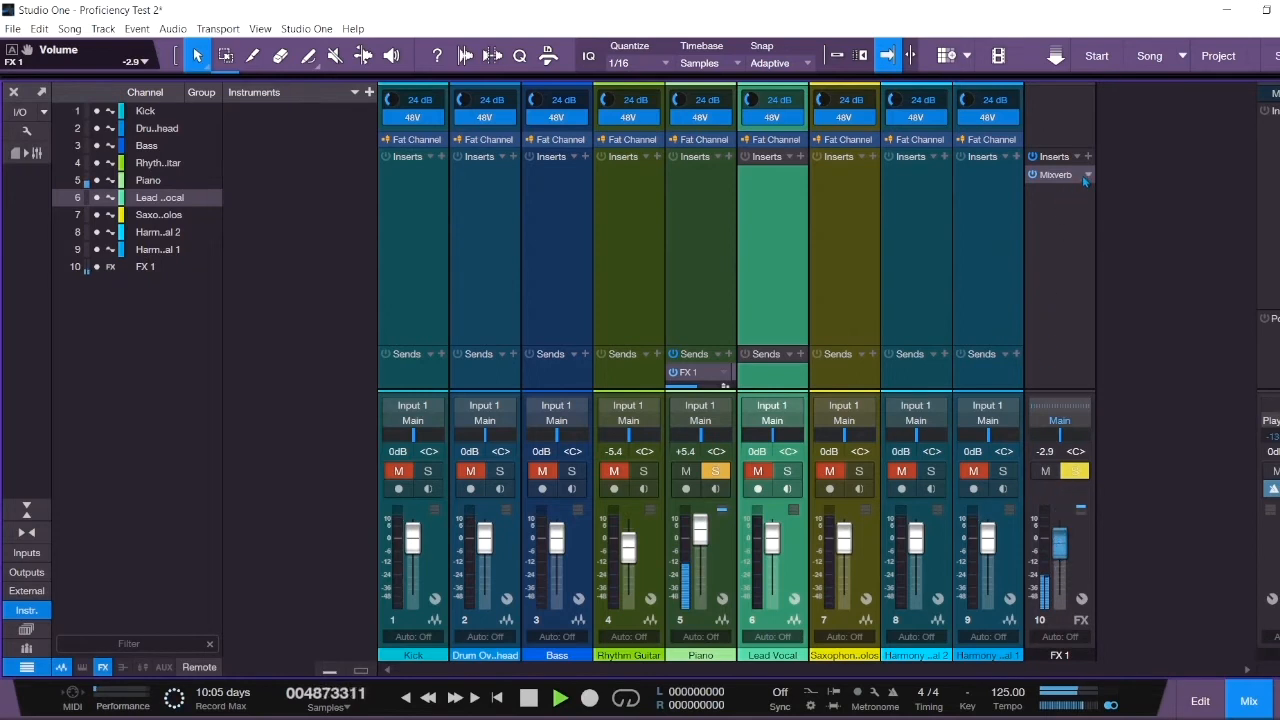
pyautogui.moveTo(1060, 541); pyautogui.dragTo(1060, 565)
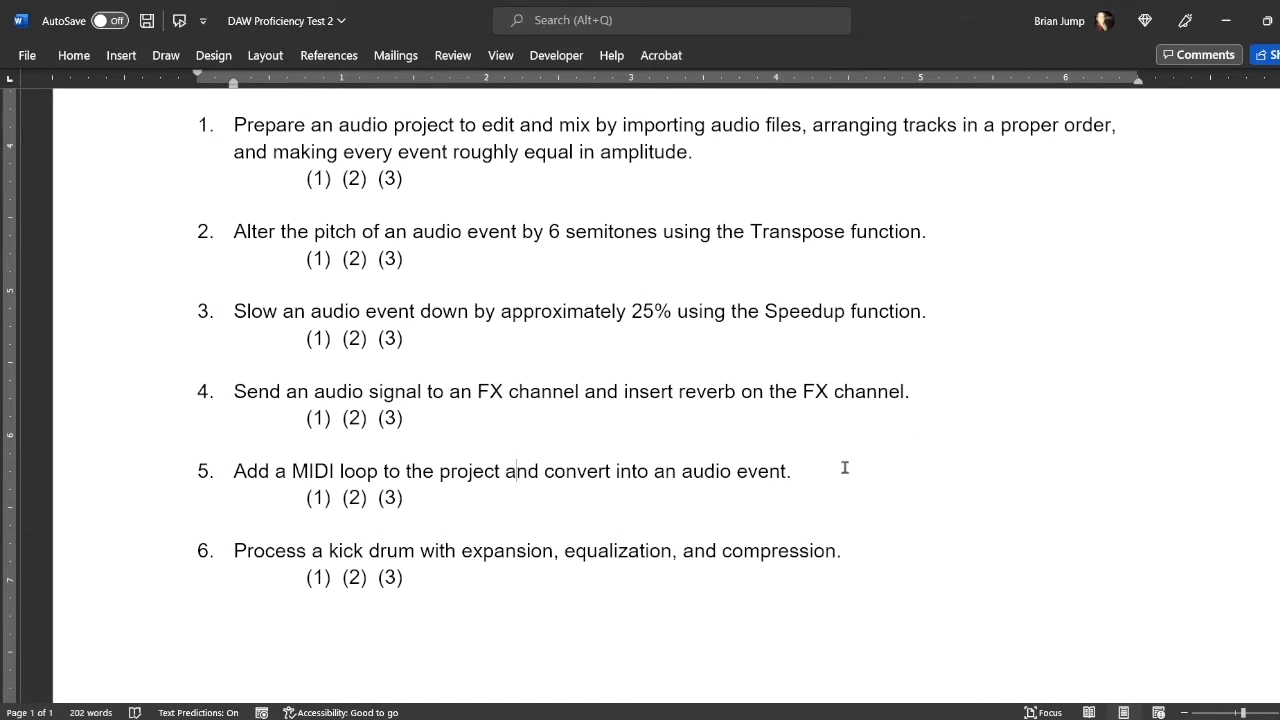
# - Select the task 5 sentence about adding a MIDI loop and converting it to audio
pyautogui.moveTo(790, 478); pyautogui.dragTo(195, 476)
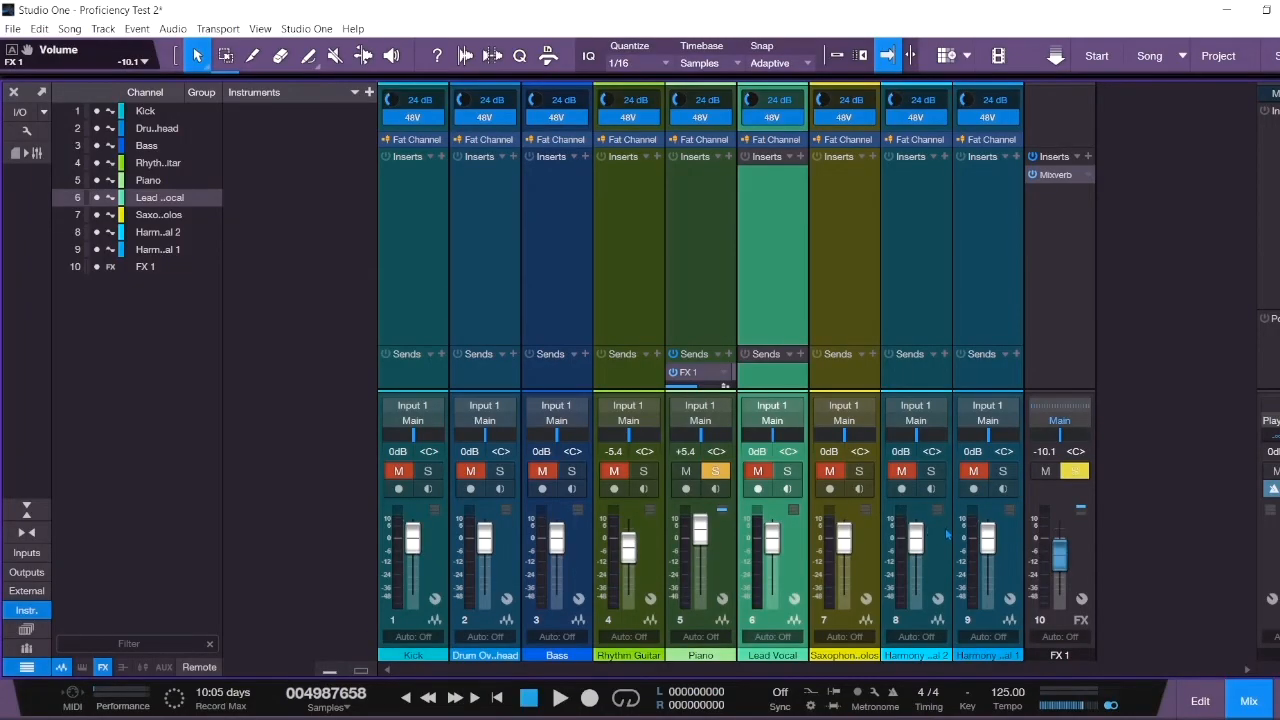
# - Hide the mixer so the track arrangement is visible
pyautogui.click(1256, 708)
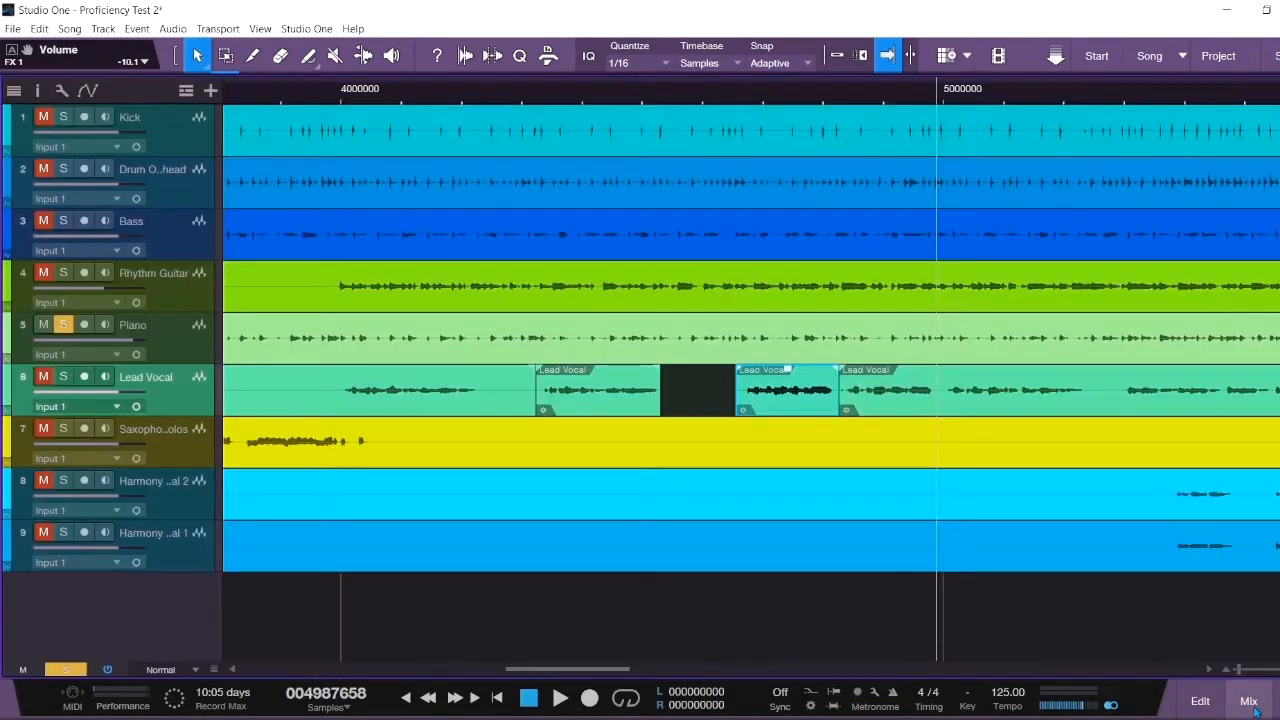
pyautogui.click(1256, 708)
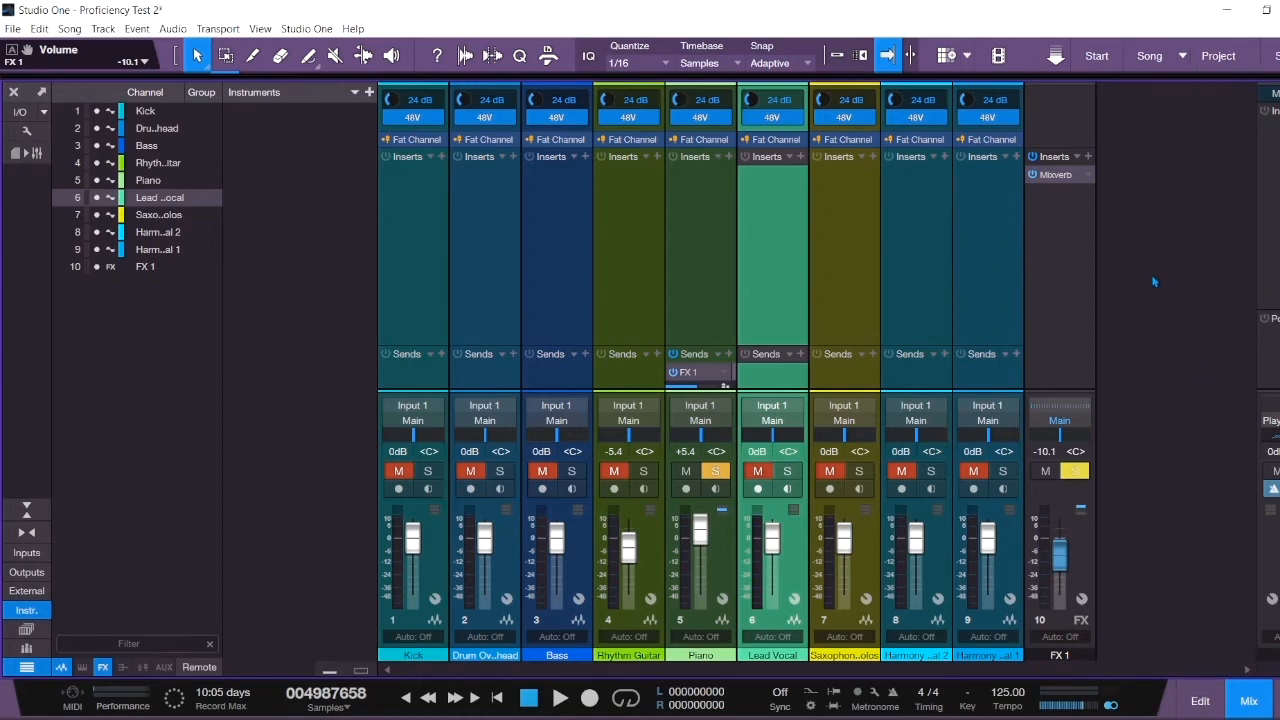
pyautogui.click(1247, 699)
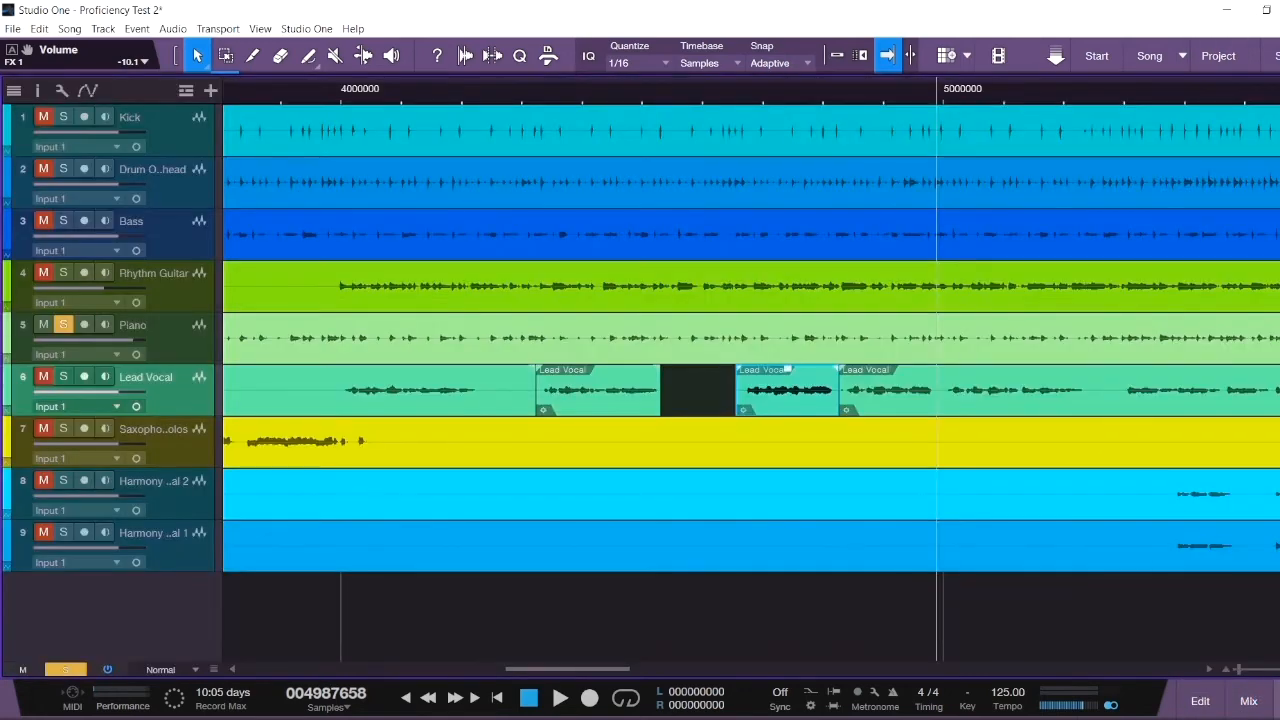
# - Browse Loops > Musical Files > Drums and place the AAR Vol1 1_2 loop in the arrangement
pyautogui.press('F5')
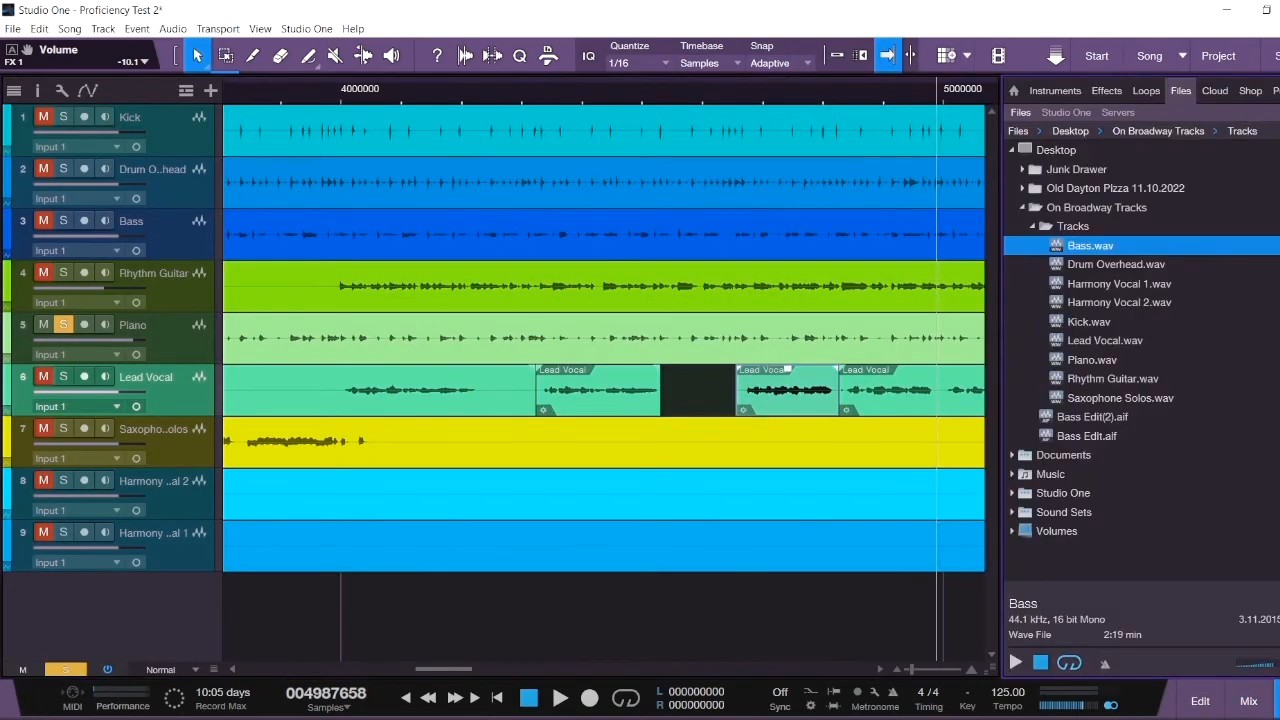
pyautogui.click(1146, 91)
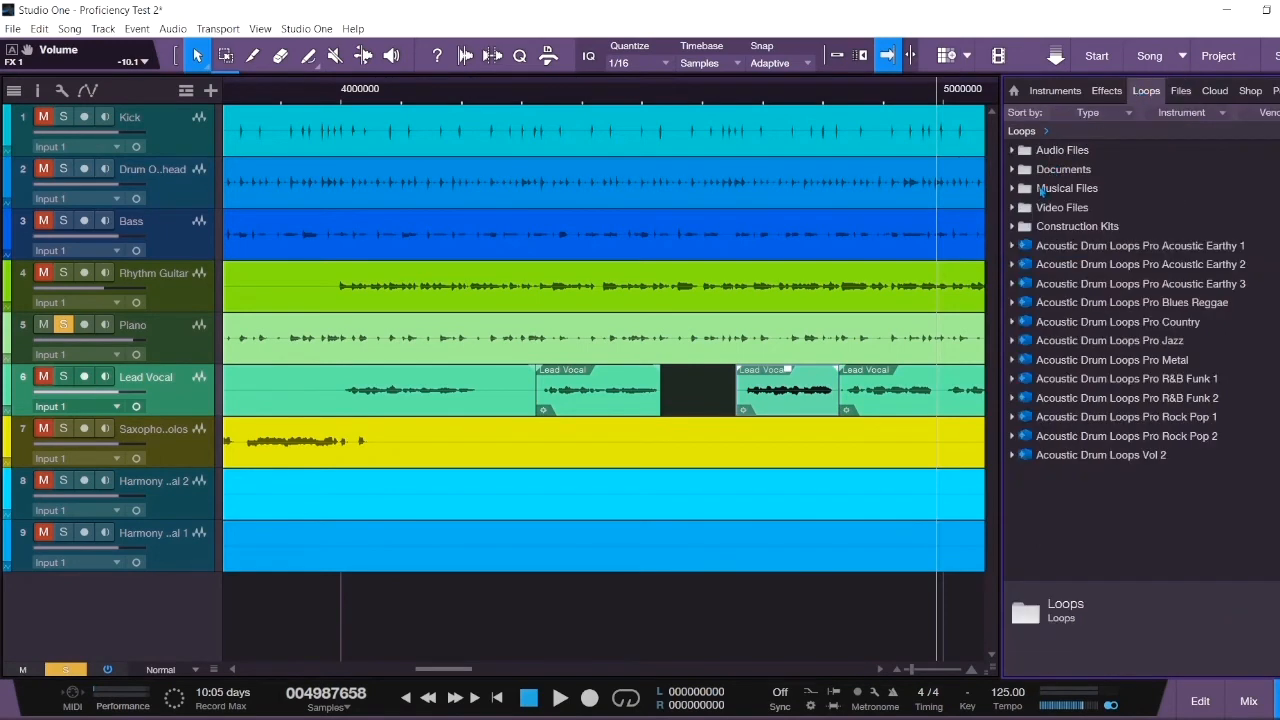
pyautogui.click(1013, 189)
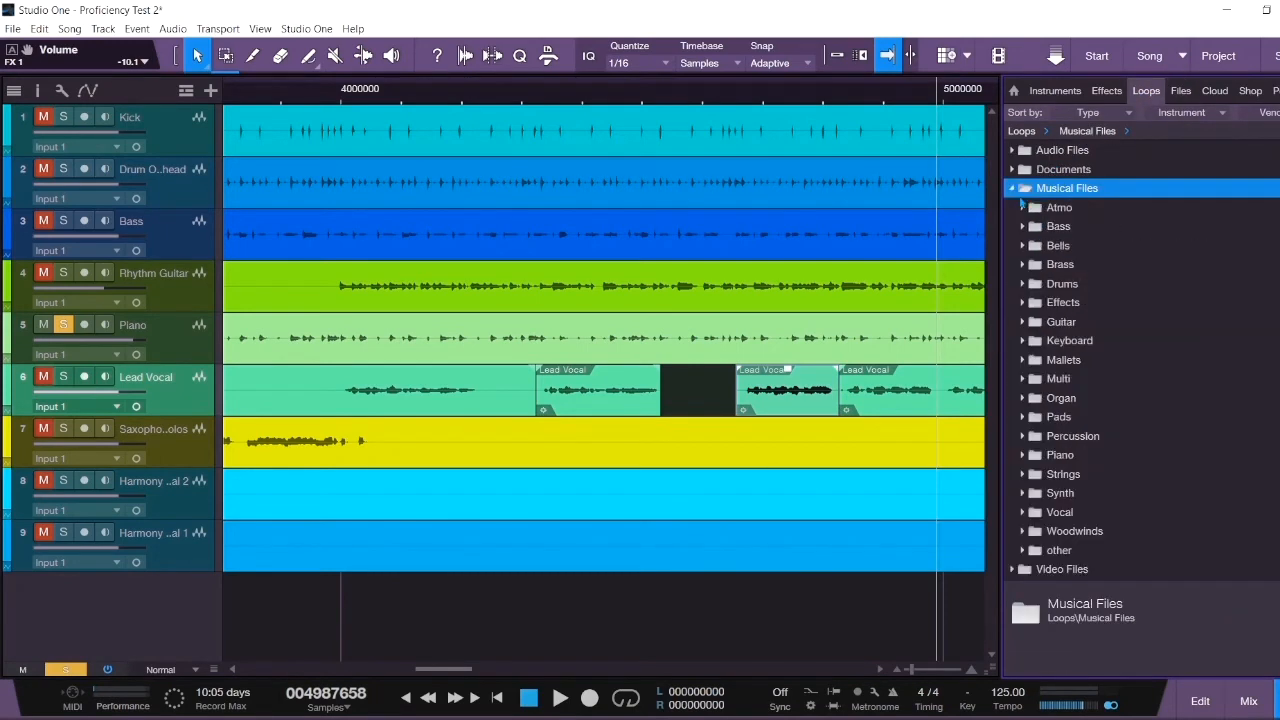
pyautogui.click(1046, 289)
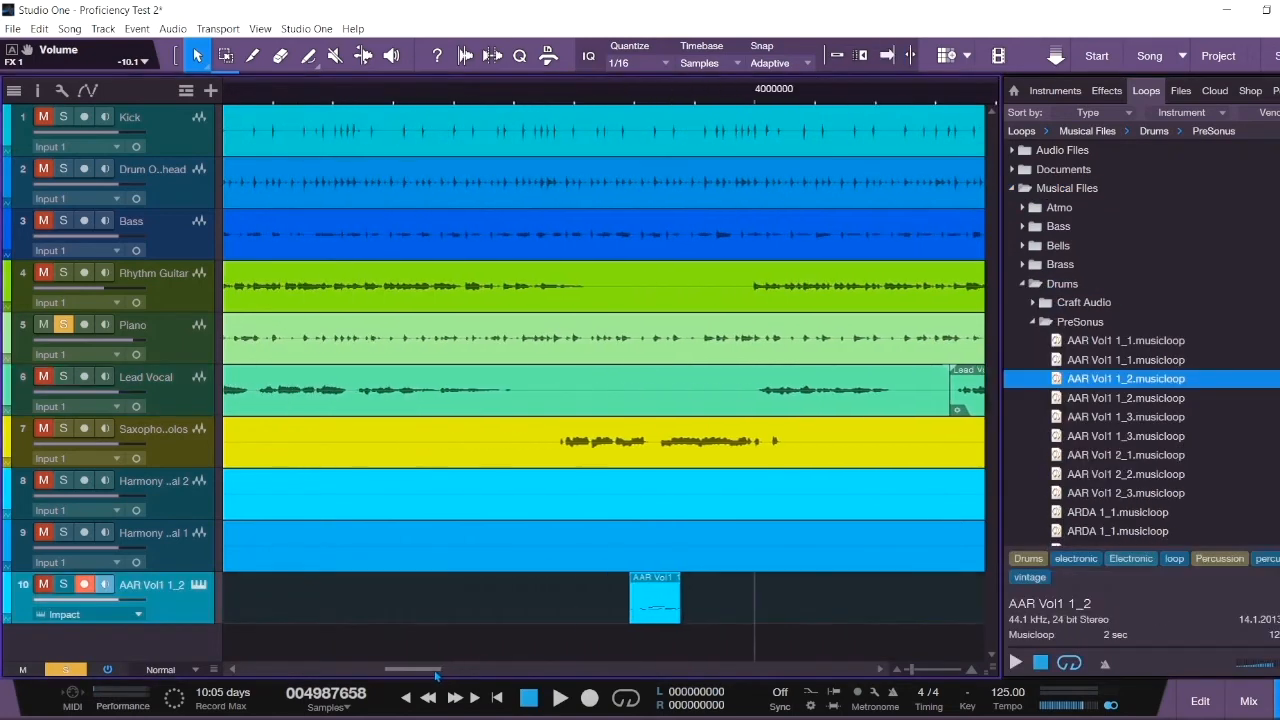
pyautogui.moveTo(608, 613); pyautogui.dragTo(598, 612)
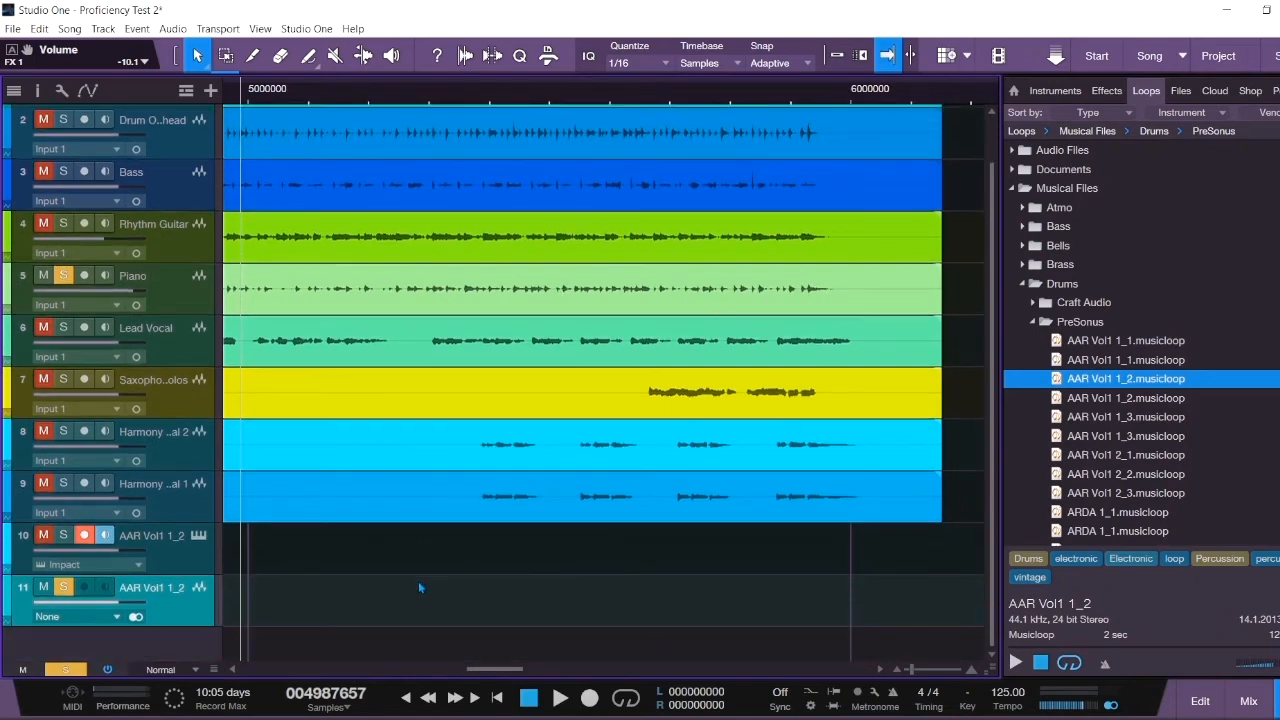
# - Zoom to the AAR Vol1 1_2 clips and pull Impact track 10's volume to -oo
pyautogui.moveTo(912, 670); pyautogui.dragTo(904, 671)
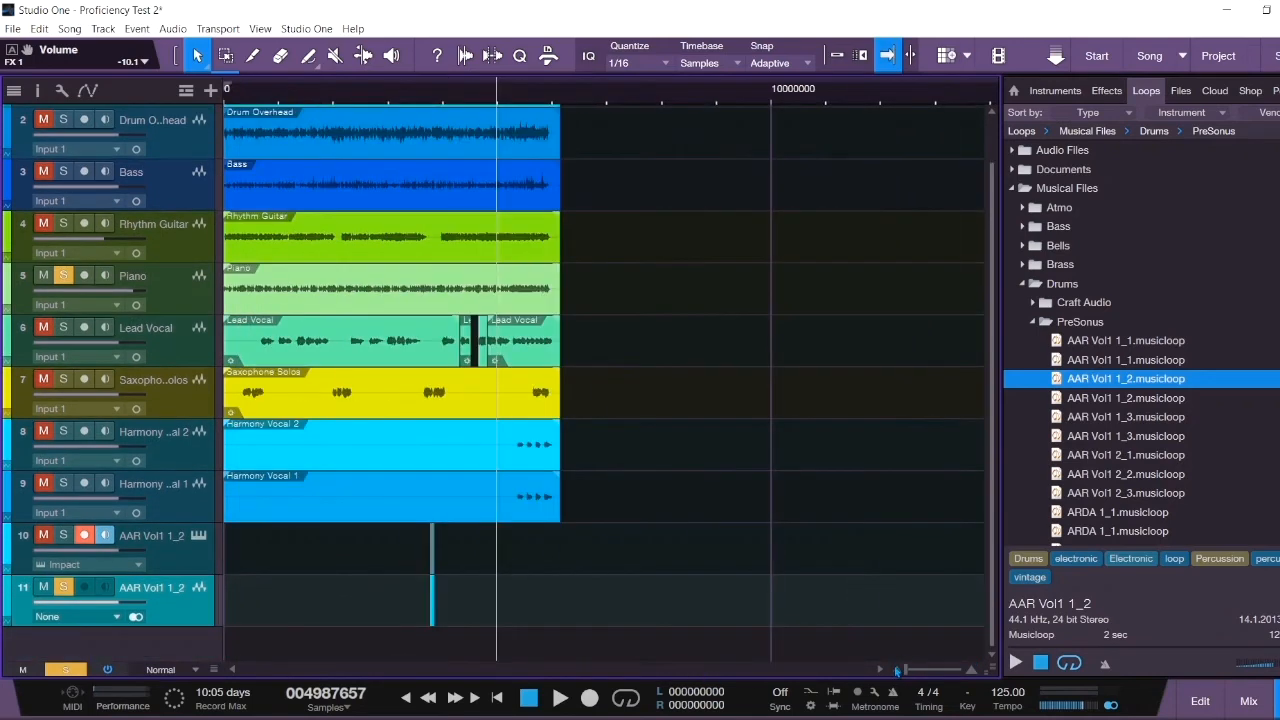
pyautogui.moveTo(421, 95); pyautogui.dragTo(479, 171)
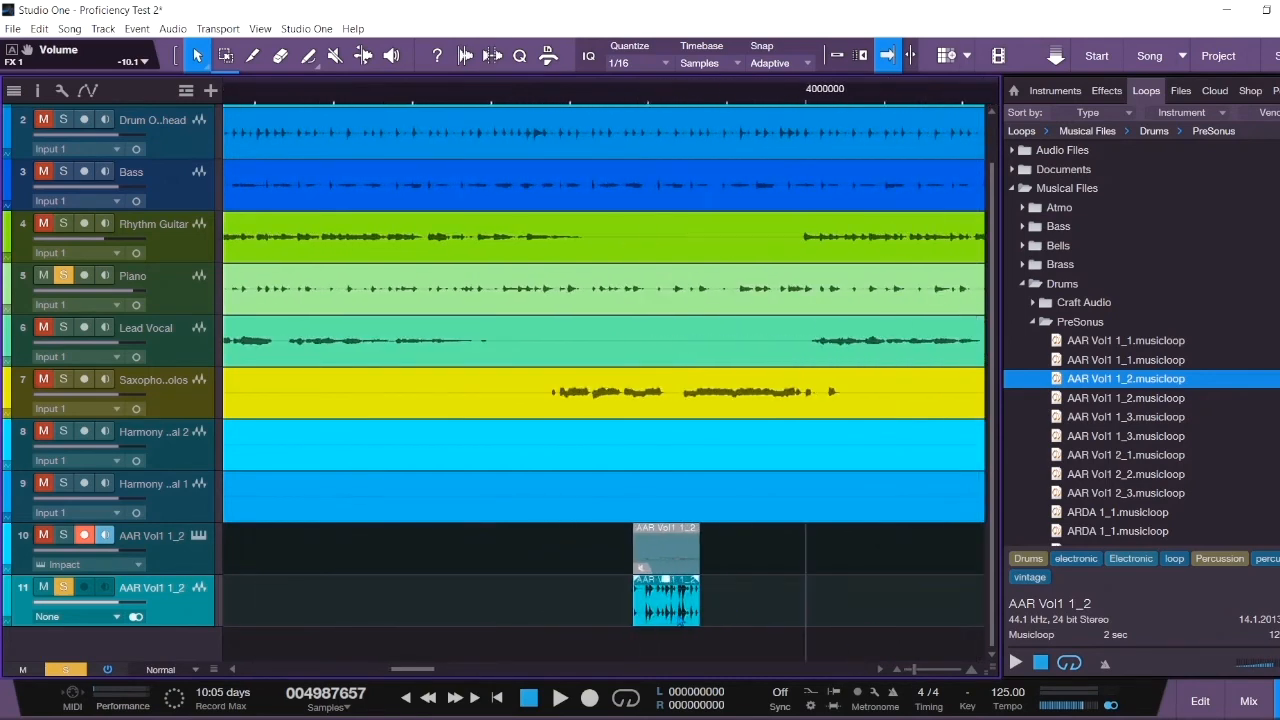
pyautogui.click(690, 556)
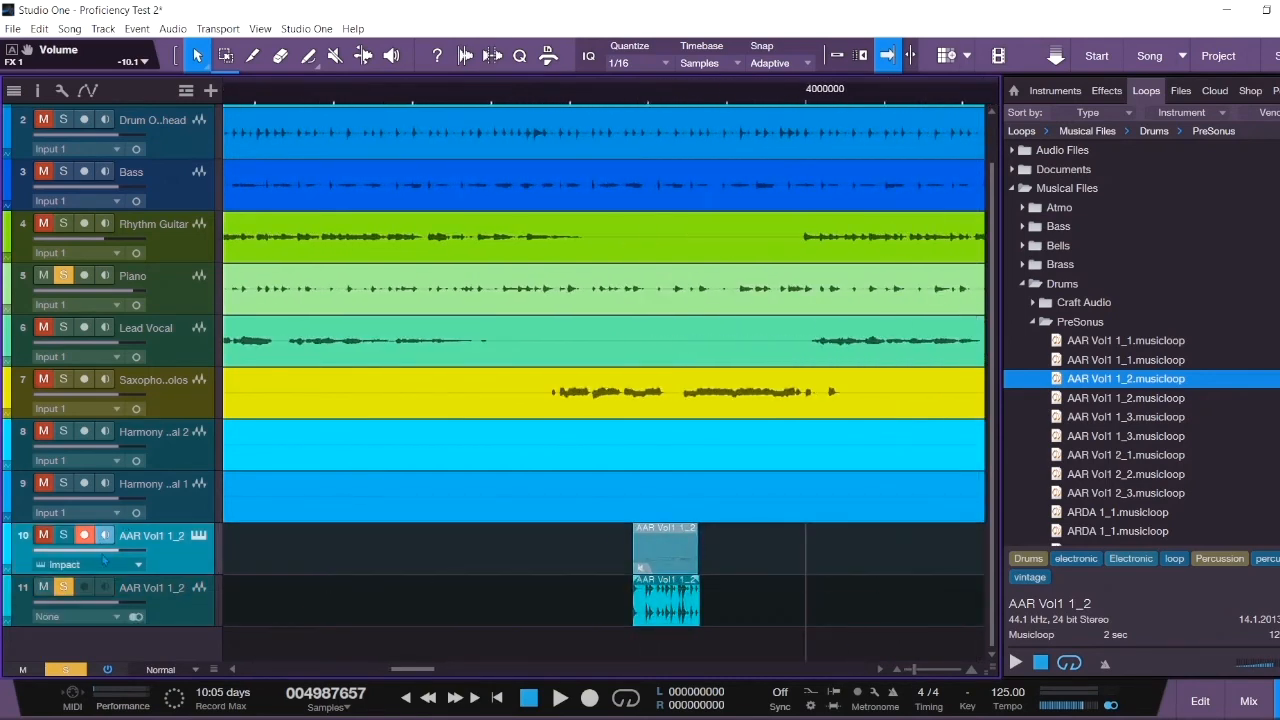
pyautogui.moveTo(104, 558); pyautogui.dragTo(37, 556)
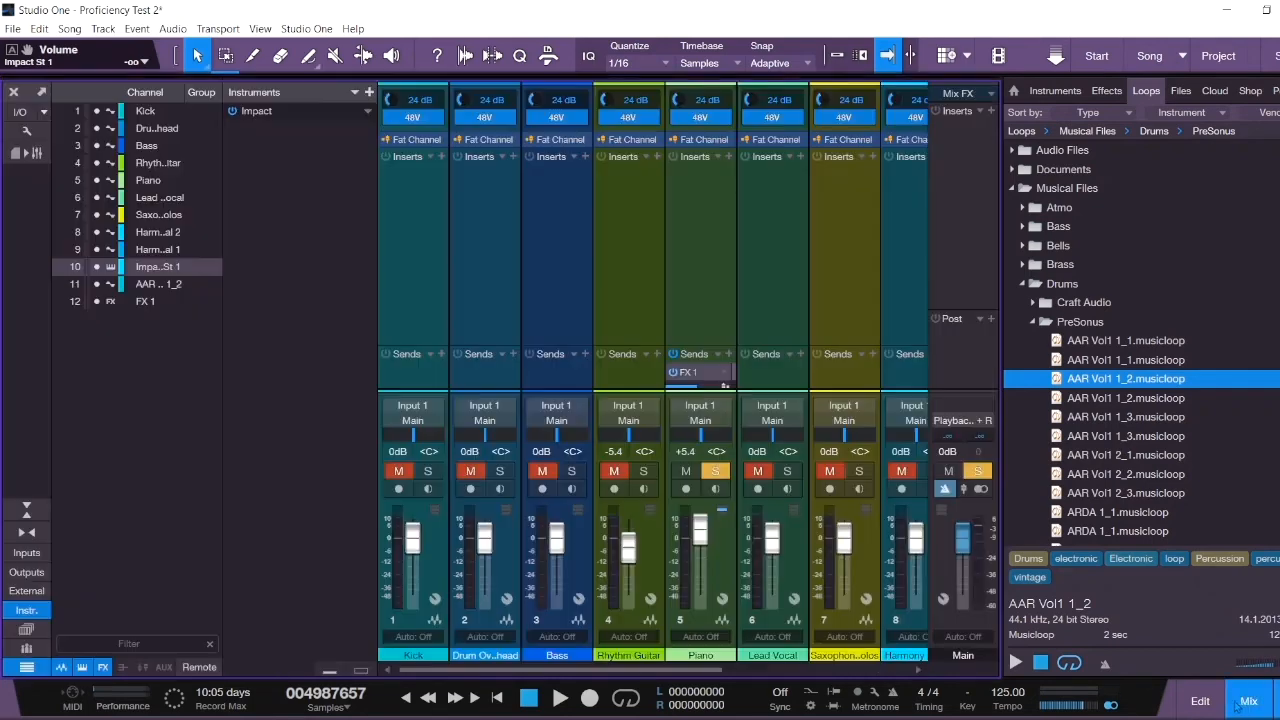
# - In the mixer, raise the fader of audio loop channel 11
pyautogui.click(1249, 701)
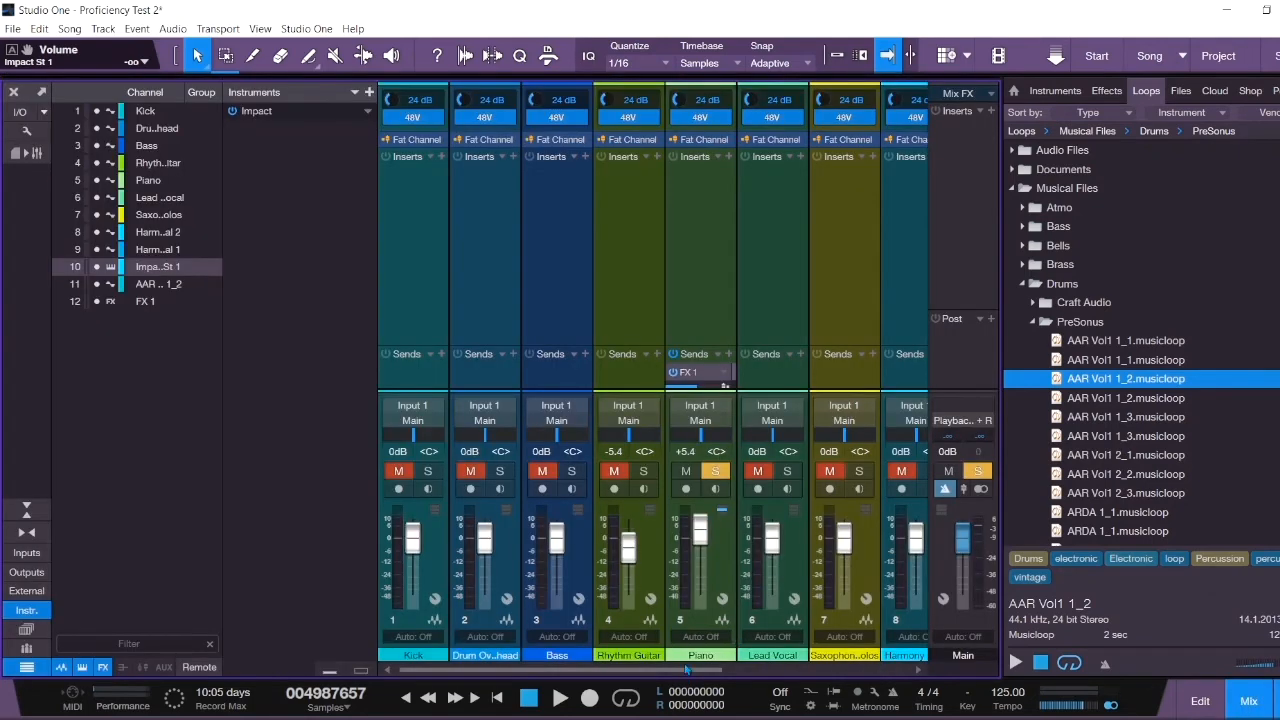
pyautogui.moveTo(688, 678); pyautogui.dragTo(893, 690)
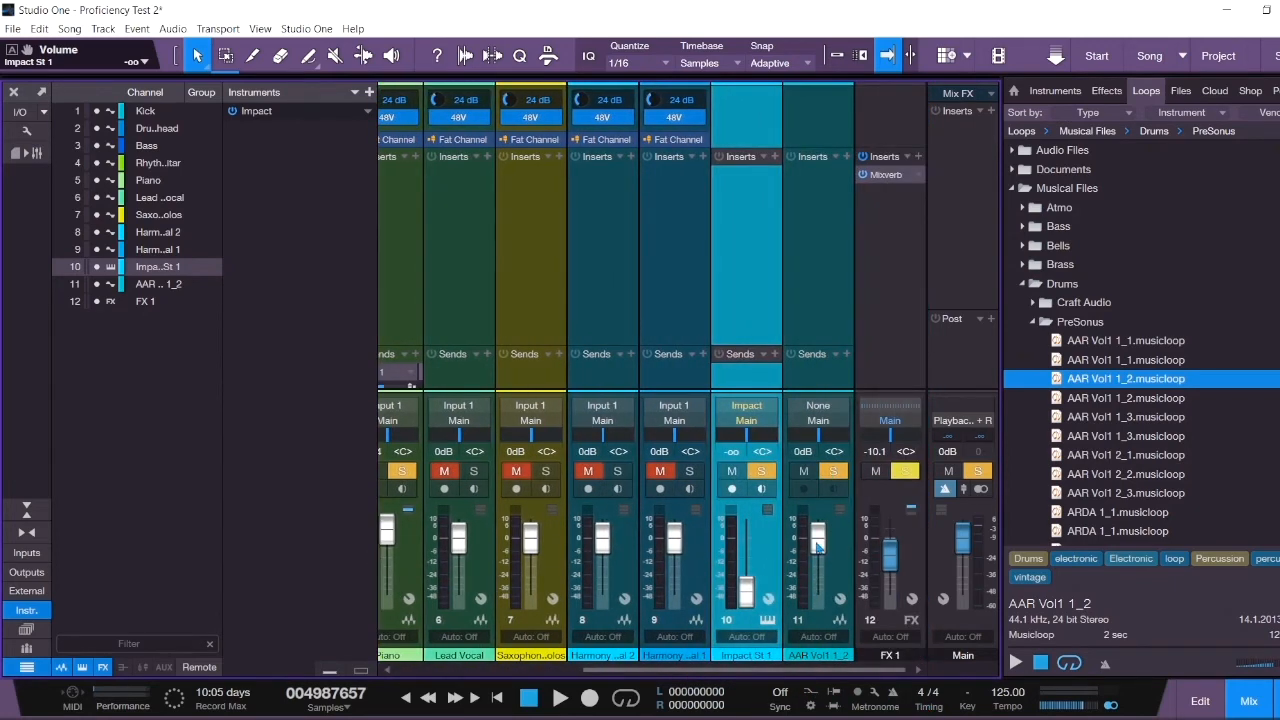
pyautogui.moveTo(815, 551); pyautogui.dragTo(818, 548)
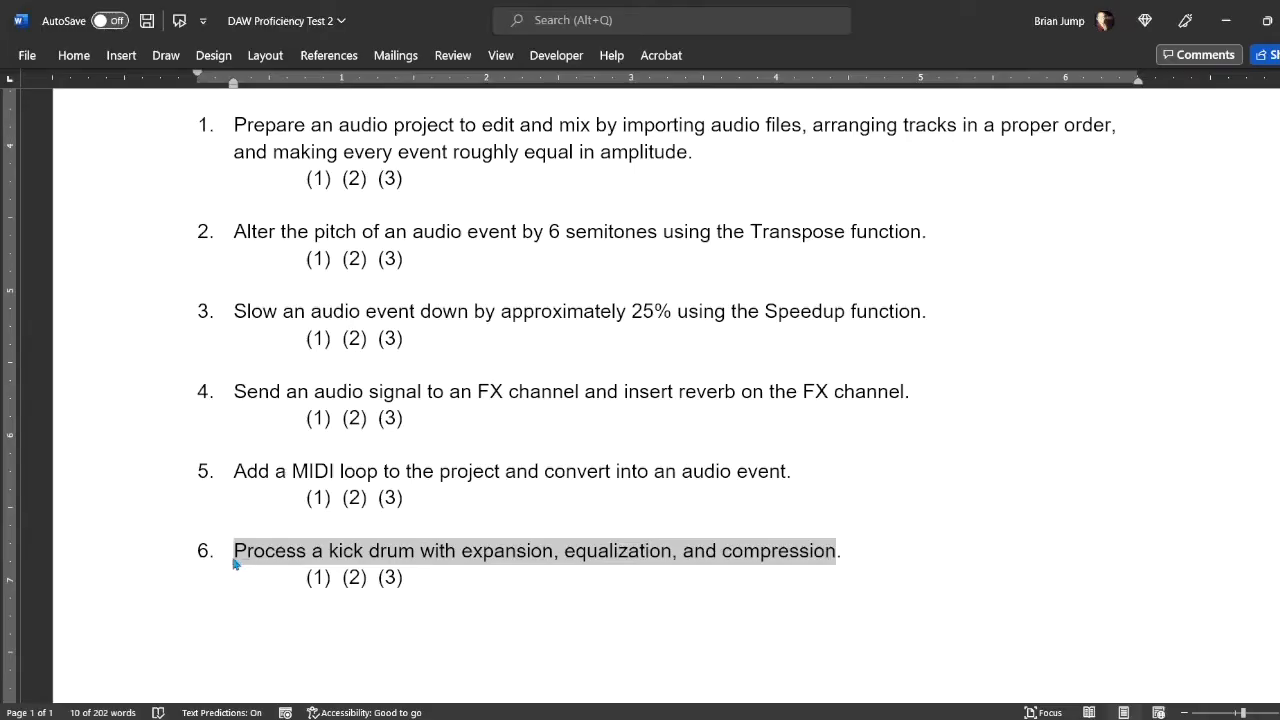
# - Highlight expansion, equalization and compression in task 6, then return to Studio One
pyautogui.click(417, 560)
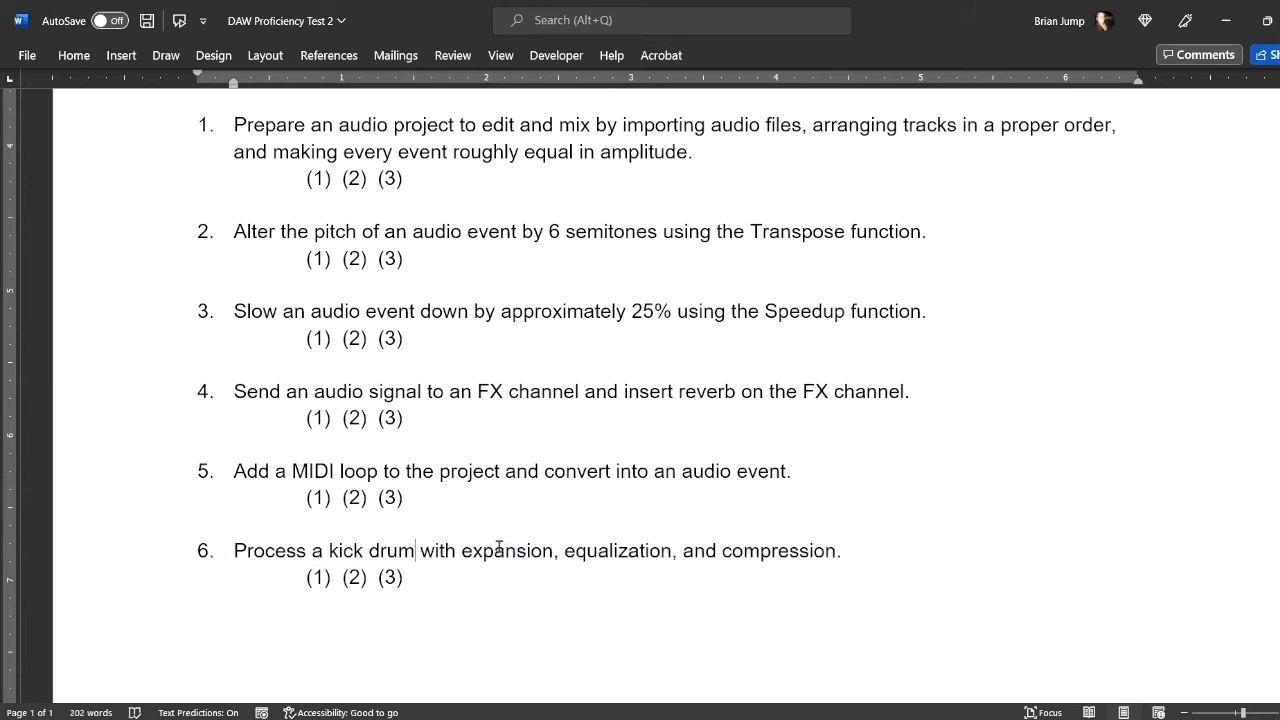
pyautogui.moveTo(461, 555); pyautogui.dragTo(640, 562)
pyautogui.moveTo(732, 557); pyautogui.dragTo(806, 560)
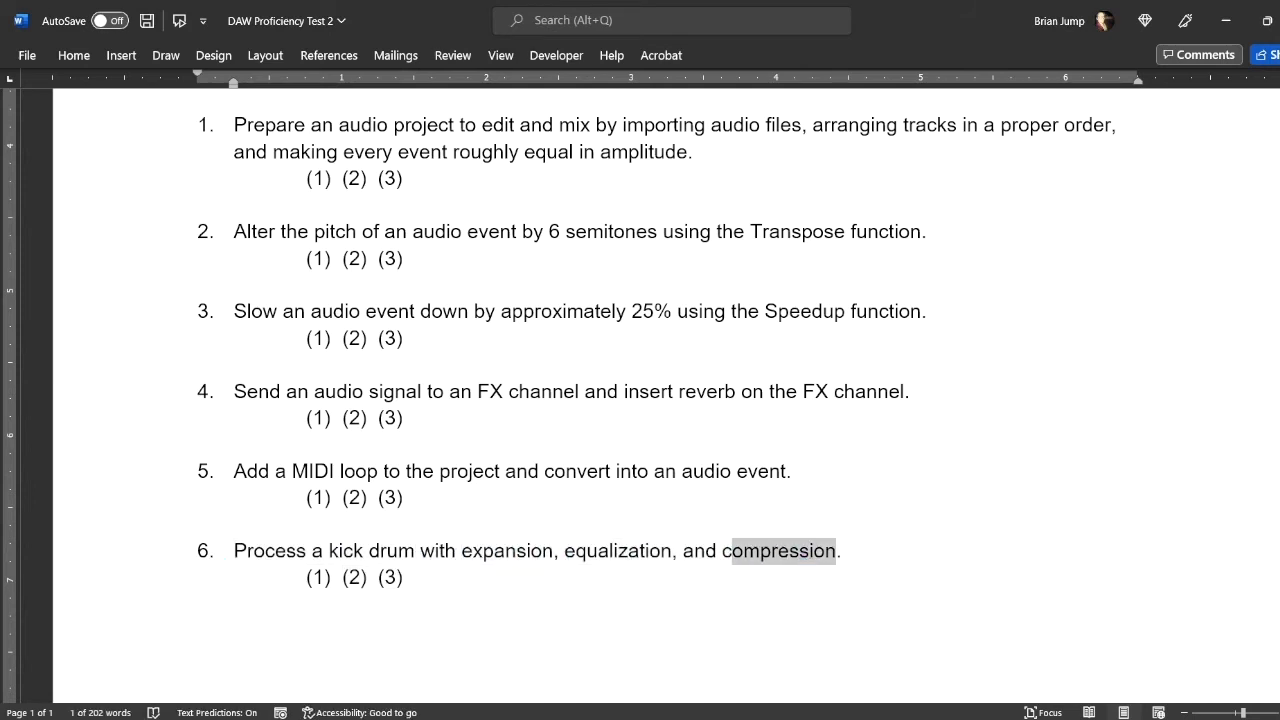
pyautogui.hotkey('alt', 'Tab')
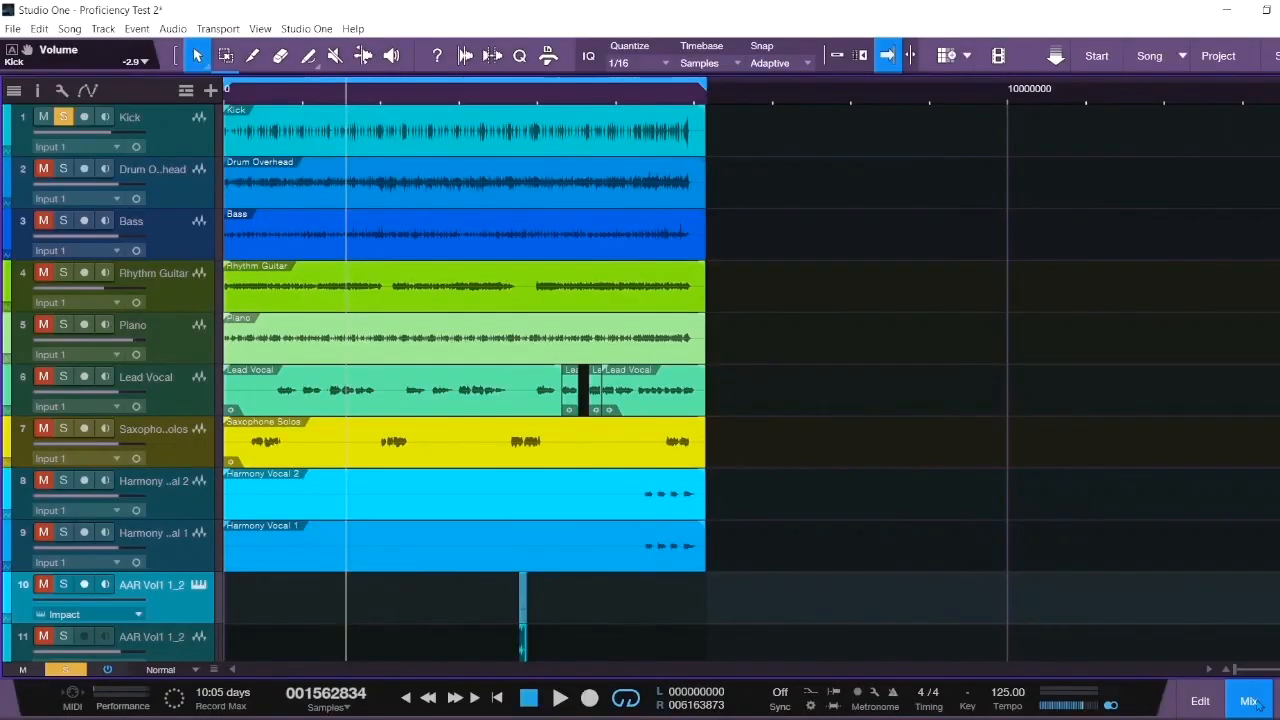
# - Insert an Expander on the Kick channel from its Inserts list
pyautogui.click(1253, 701)
pyautogui.click(412, 435)
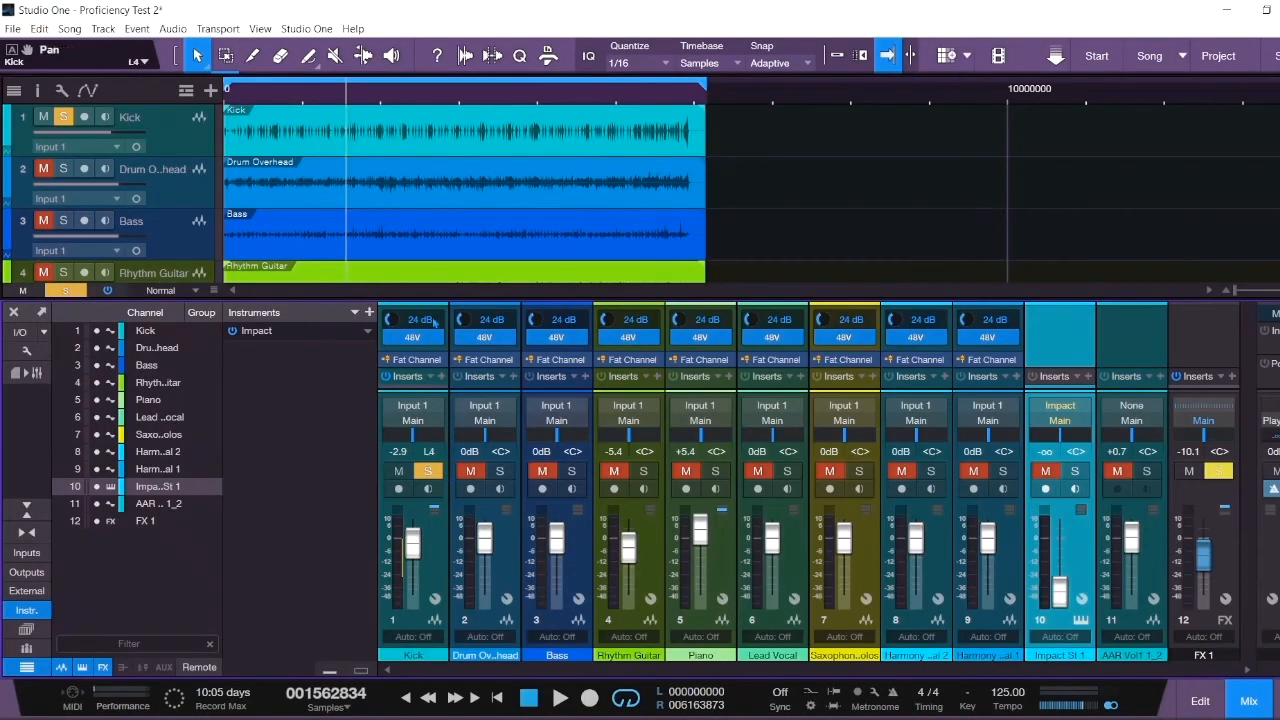
pyautogui.click(441, 377)
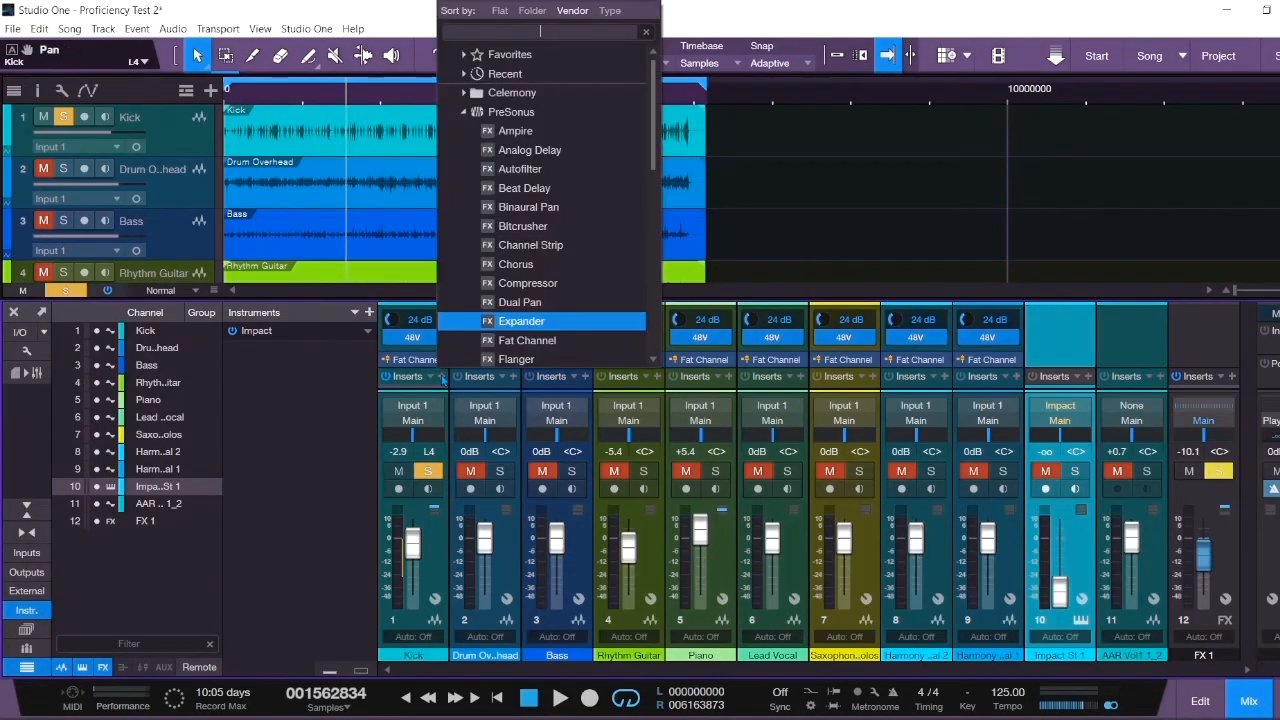
pyautogui.scroll(-3, 490, 240)
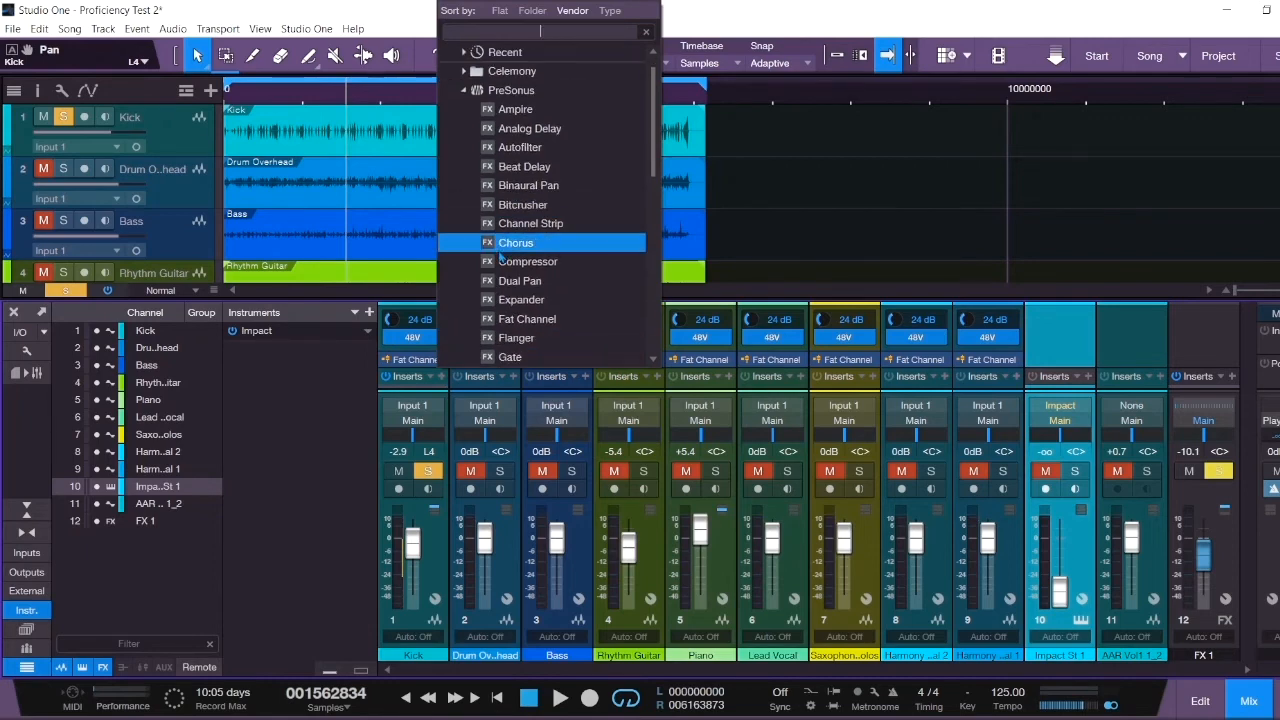
pyautogui.click(510, 261)
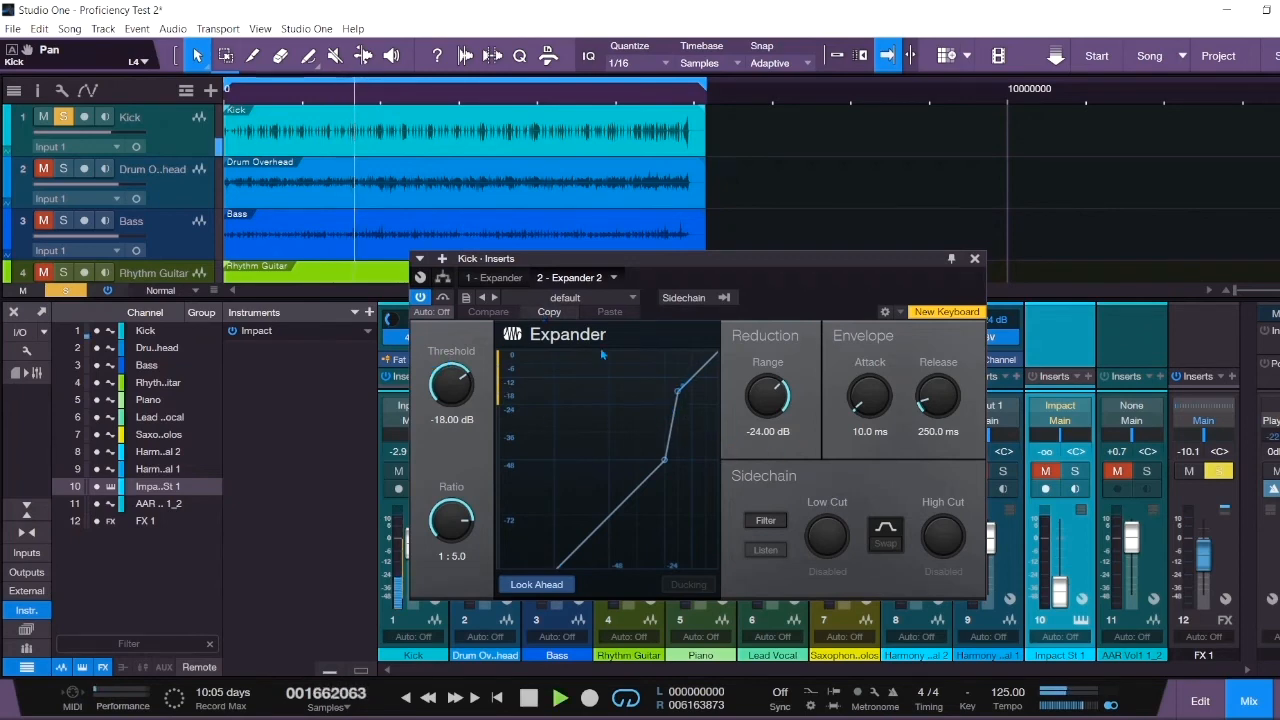
# - Set the Expander threshold to -22.68 dB and range to -36.24 dB, then stop playback
pyautogui.moveTo(677, 398); pyautogui.dragTo(669, 426)
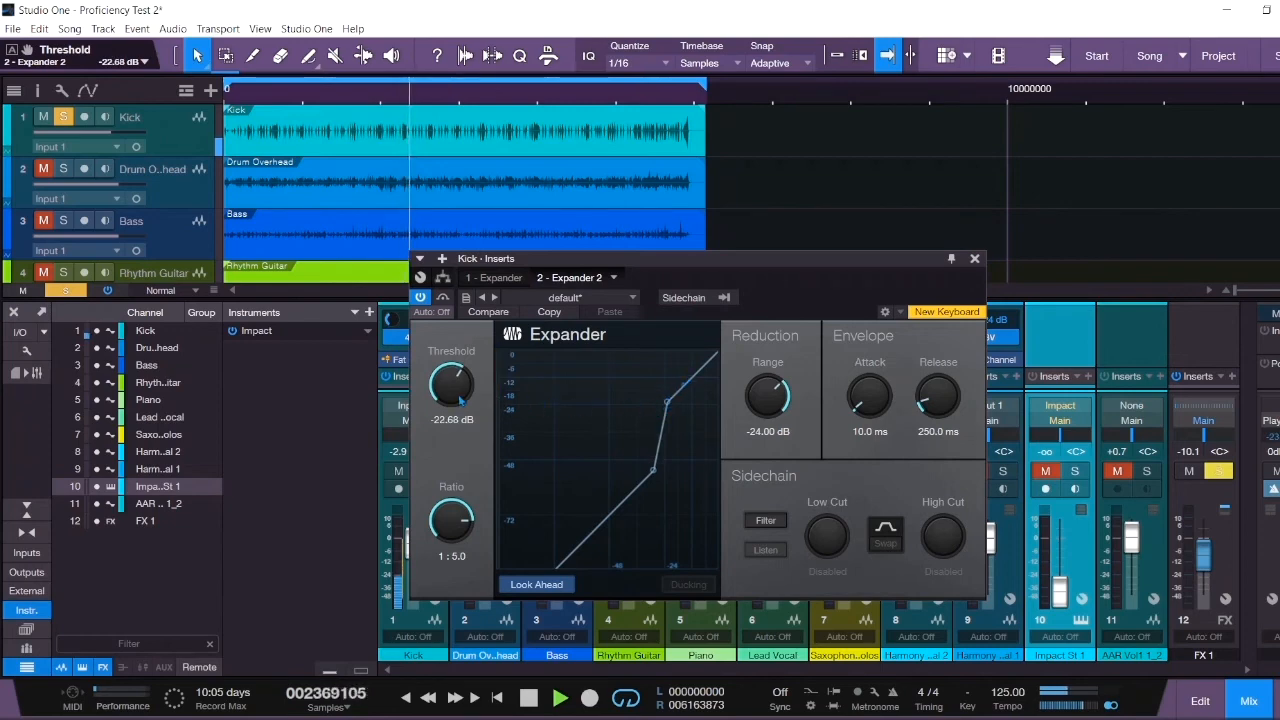
pyautogui.moveTo(776, 397); pyautogui.dragTo(737, 421)
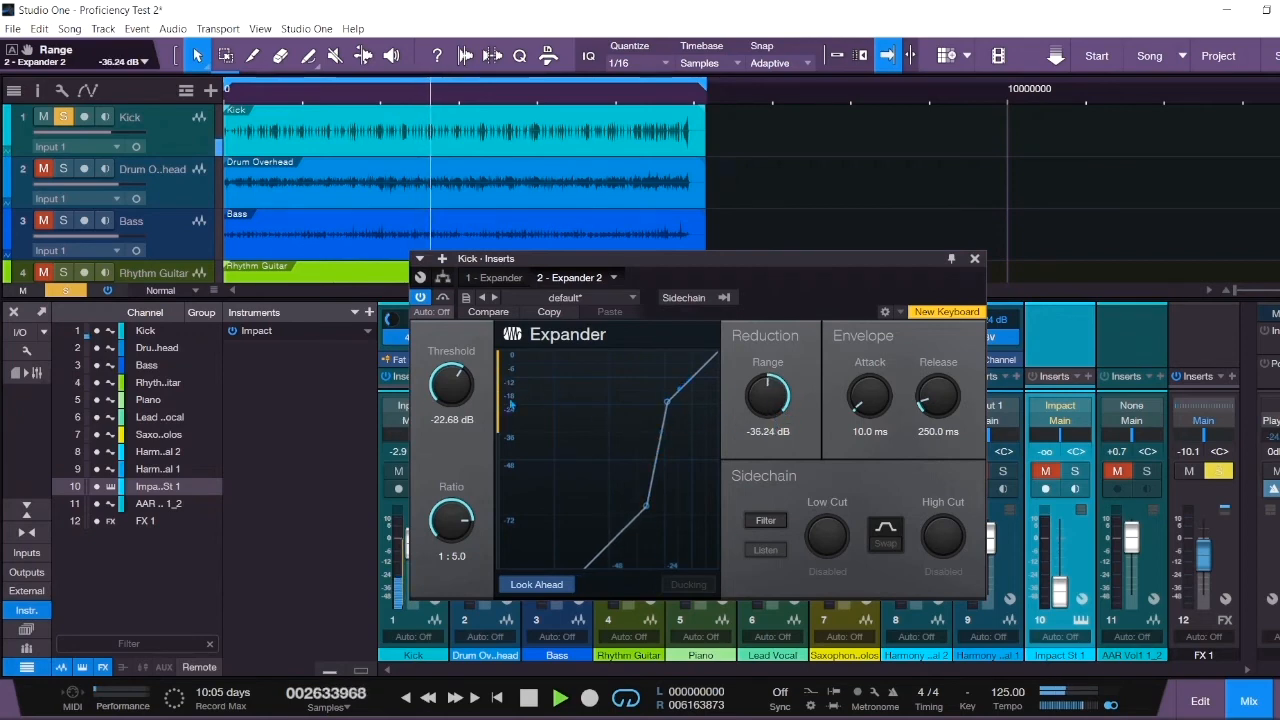
pyautogui.click(975, 259)
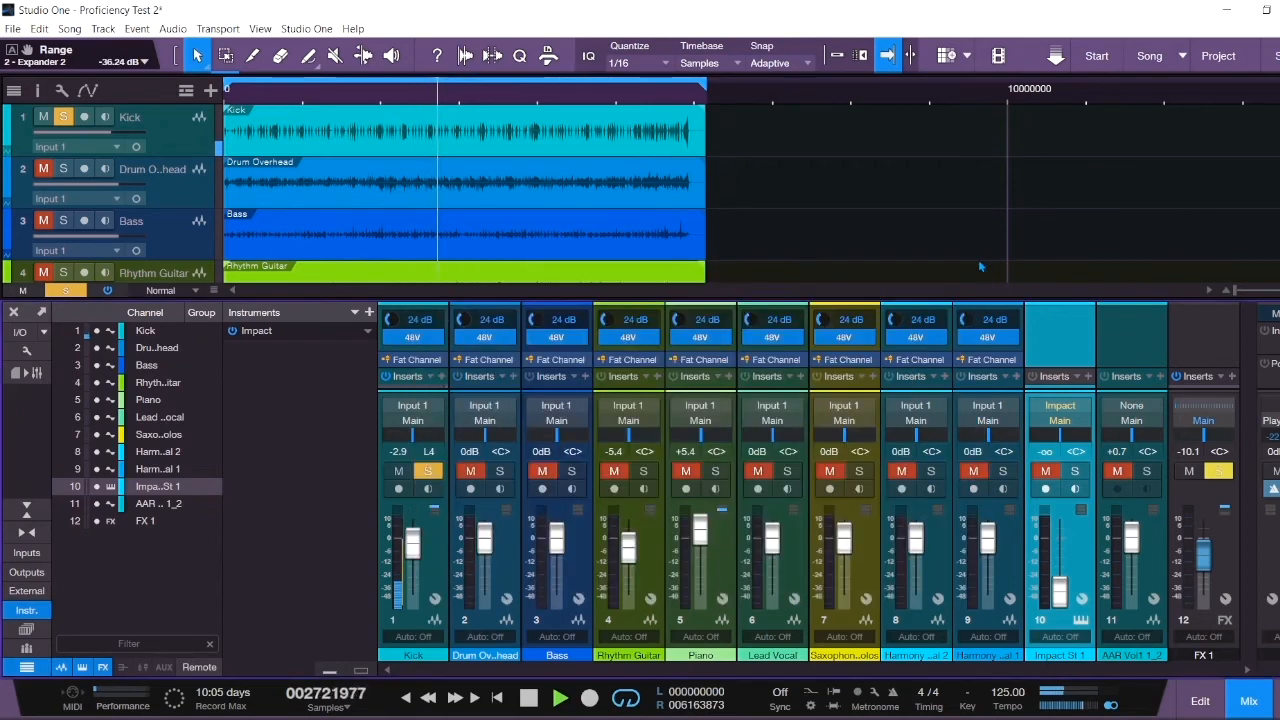
pyautogui.click(528, 698)
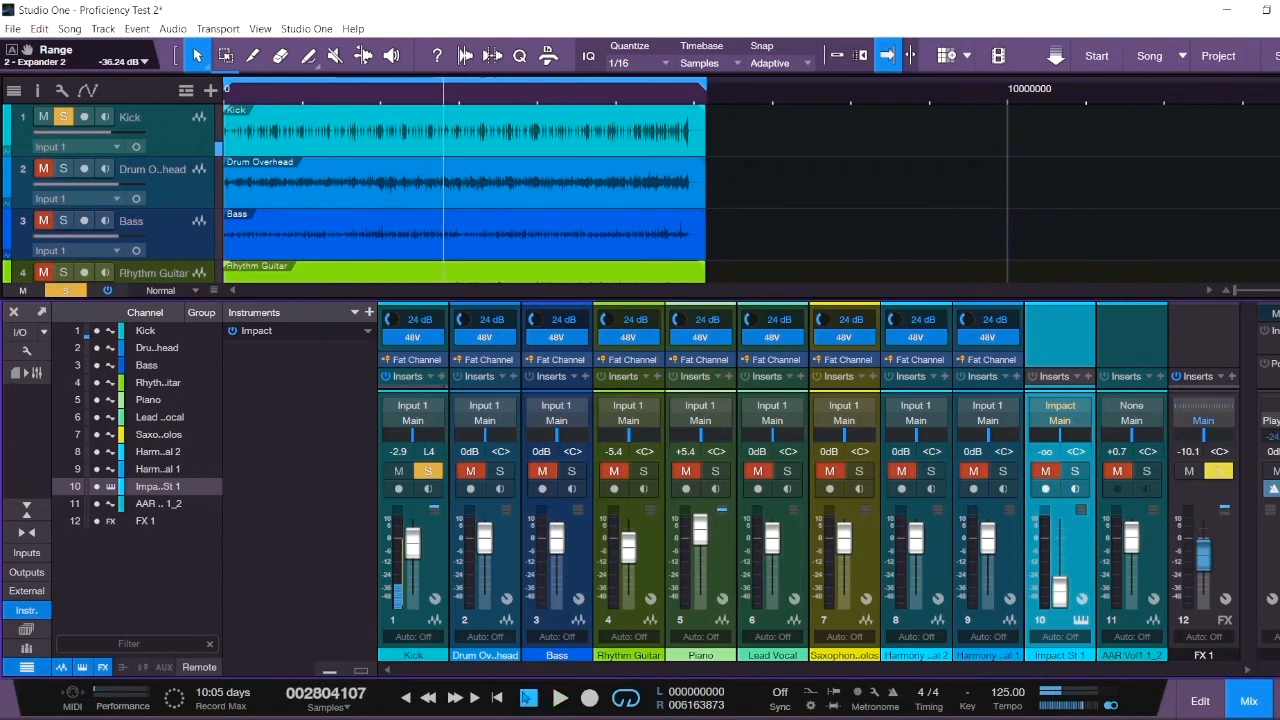
pyautogui.click(510, 376)
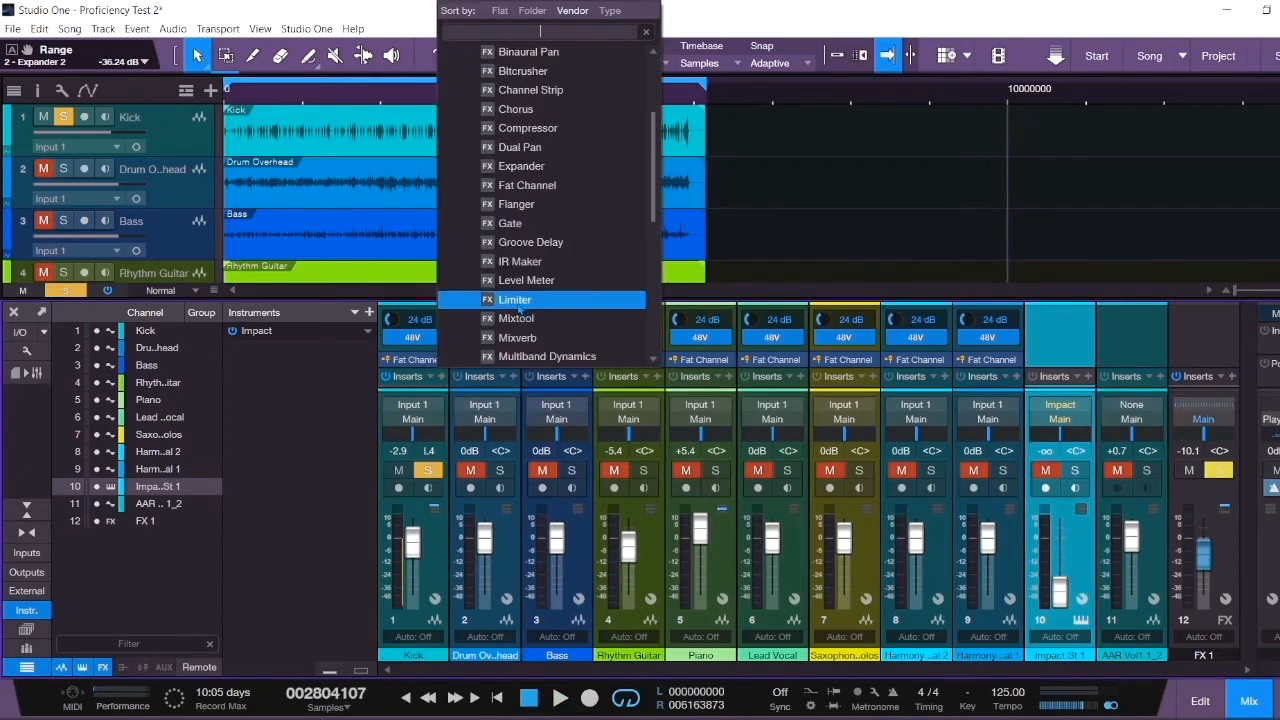
# - Add a Pro EQ to Kick with a deep dip near 312 Hz, a low cut and a 4.76 dB high shelf
pyautogui.scroll(-3, 518, 310)
pyautogui.click(512, 357)
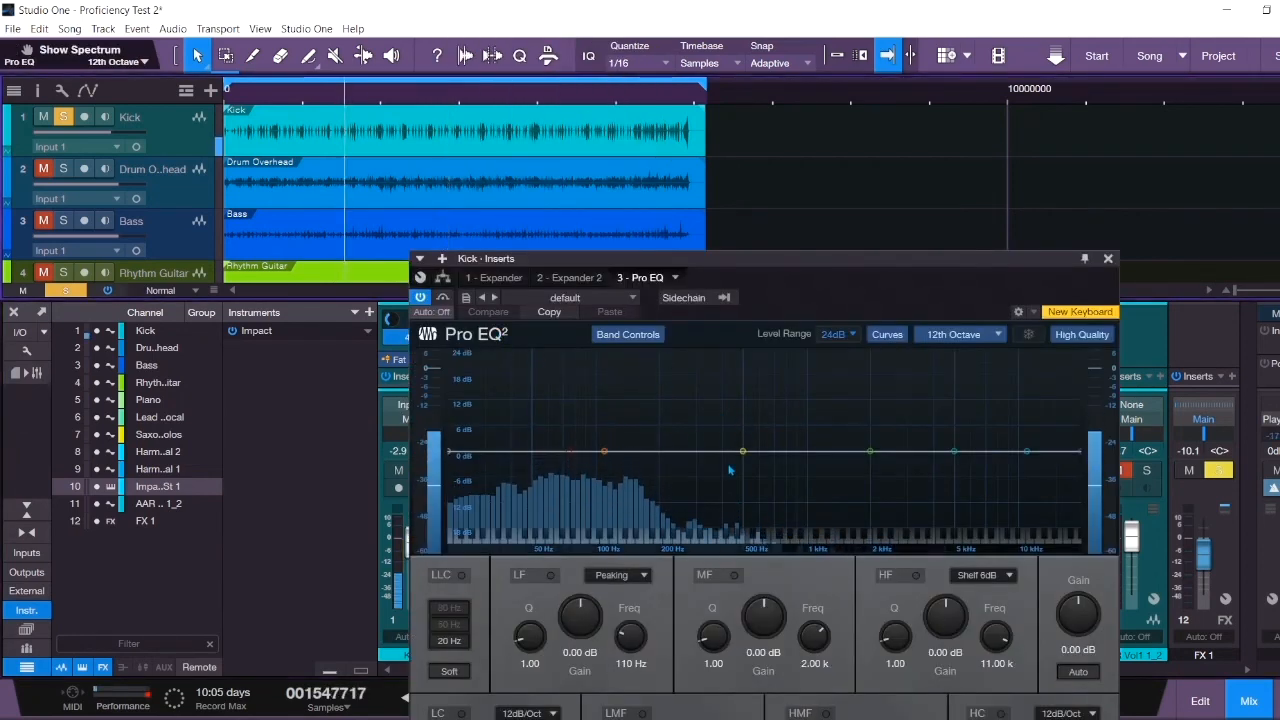
pyautogui.moveTo(742, 452); pyautogui.dragTo(703, 526)
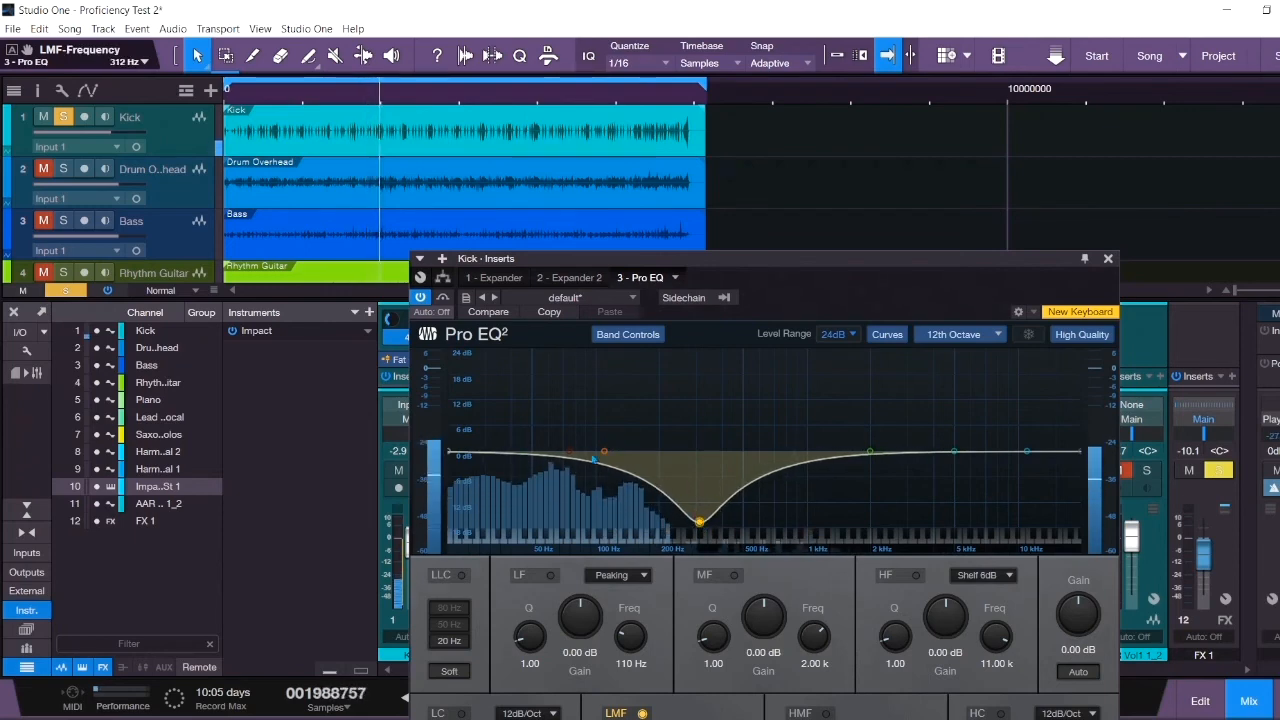
pyautogui.moveTo(570, 452); pyautogui.dragTo(478, 475)
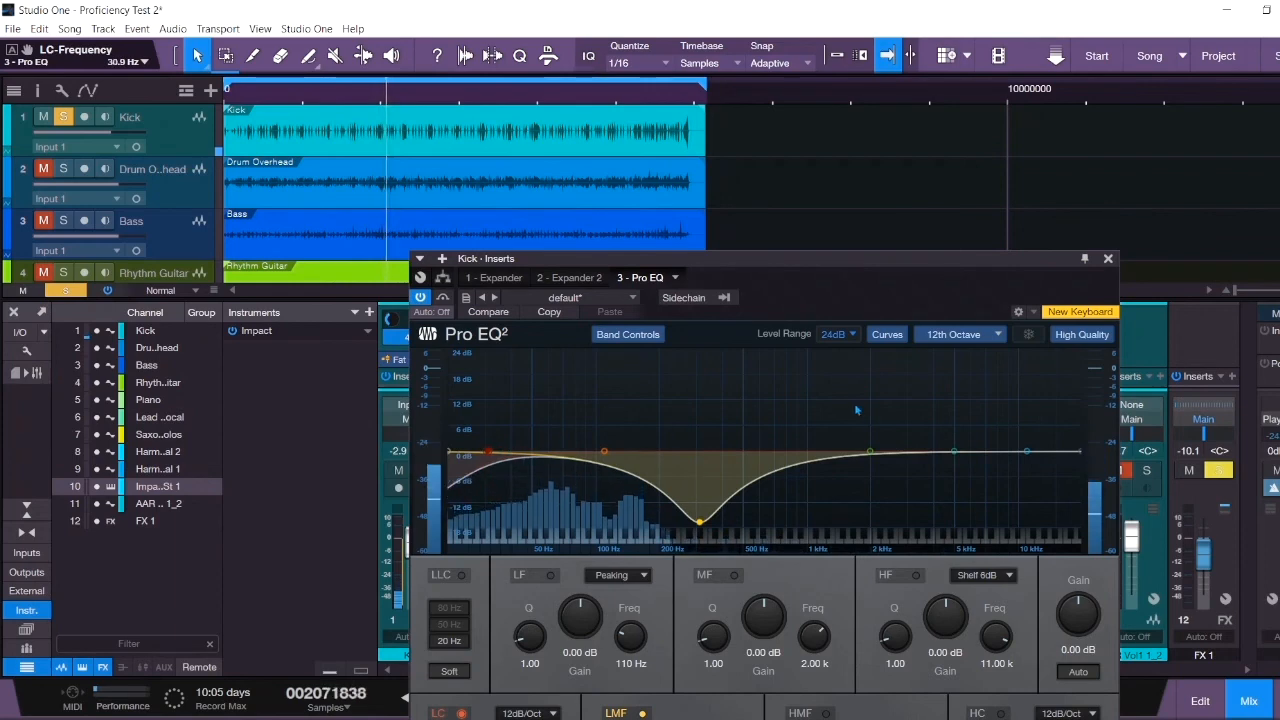
pyautogui.moveTo(1028, 454); pyautogui.dragTo(786, 430)
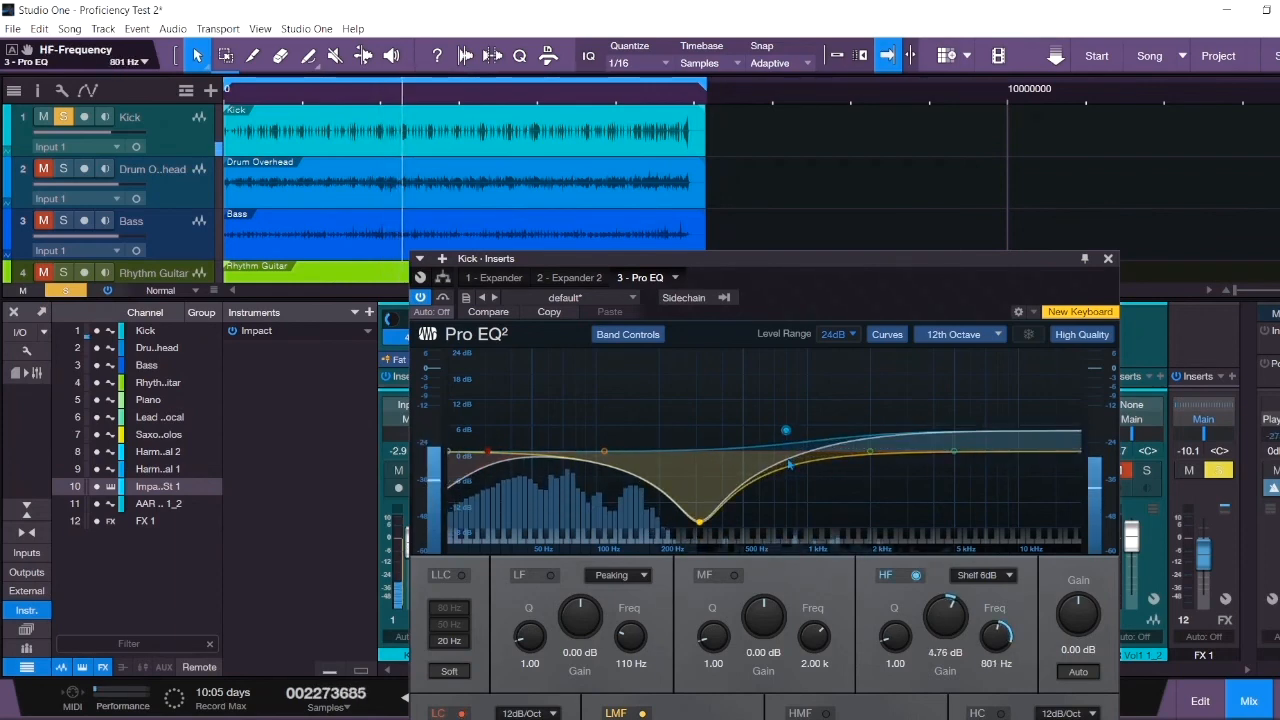
pyautogui.click(1108, 258)
pyautogui.press('space')
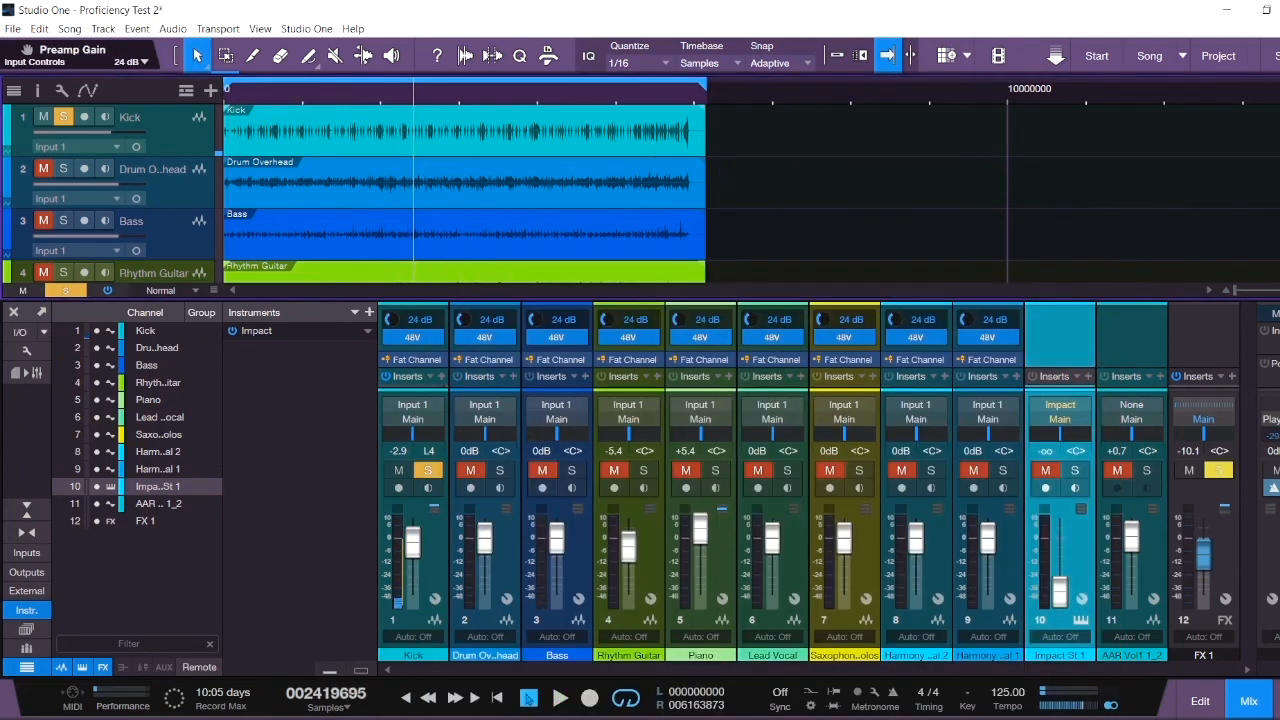
# - Insert a Compressor on the Kick channel
pyautogui.click(441, 377)
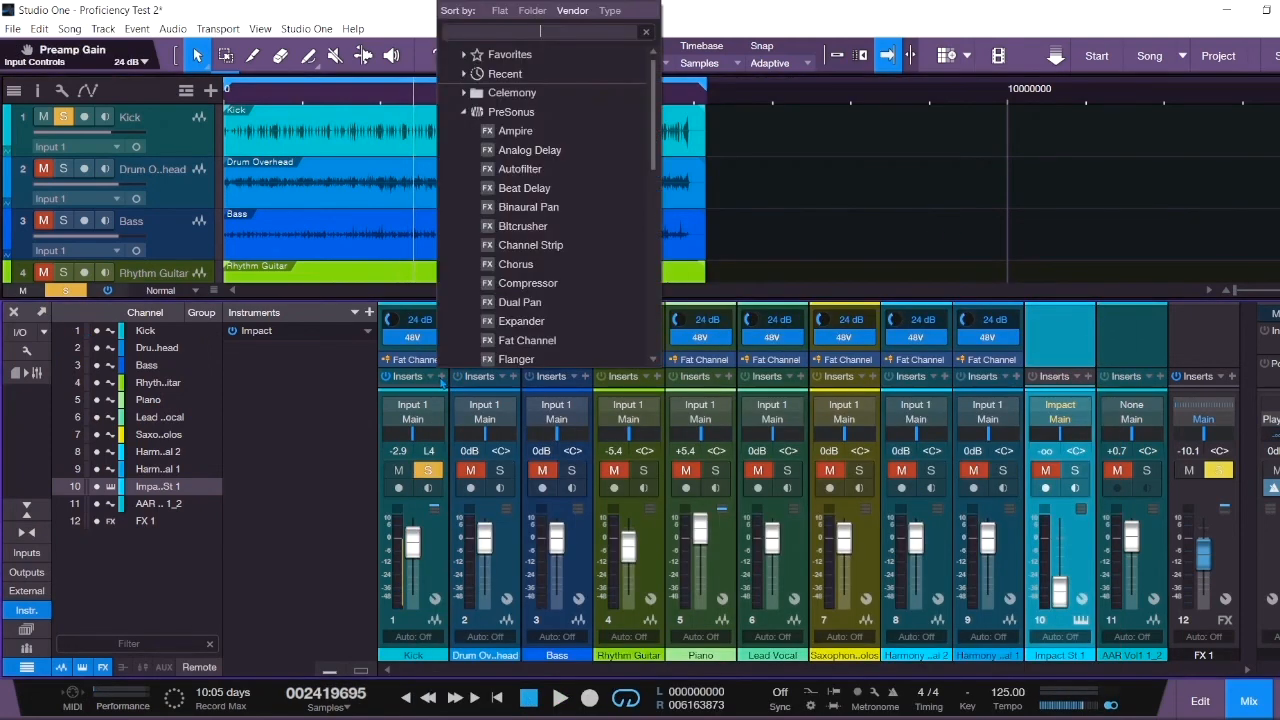
pyautogui.scroll(-3, 480, 270)
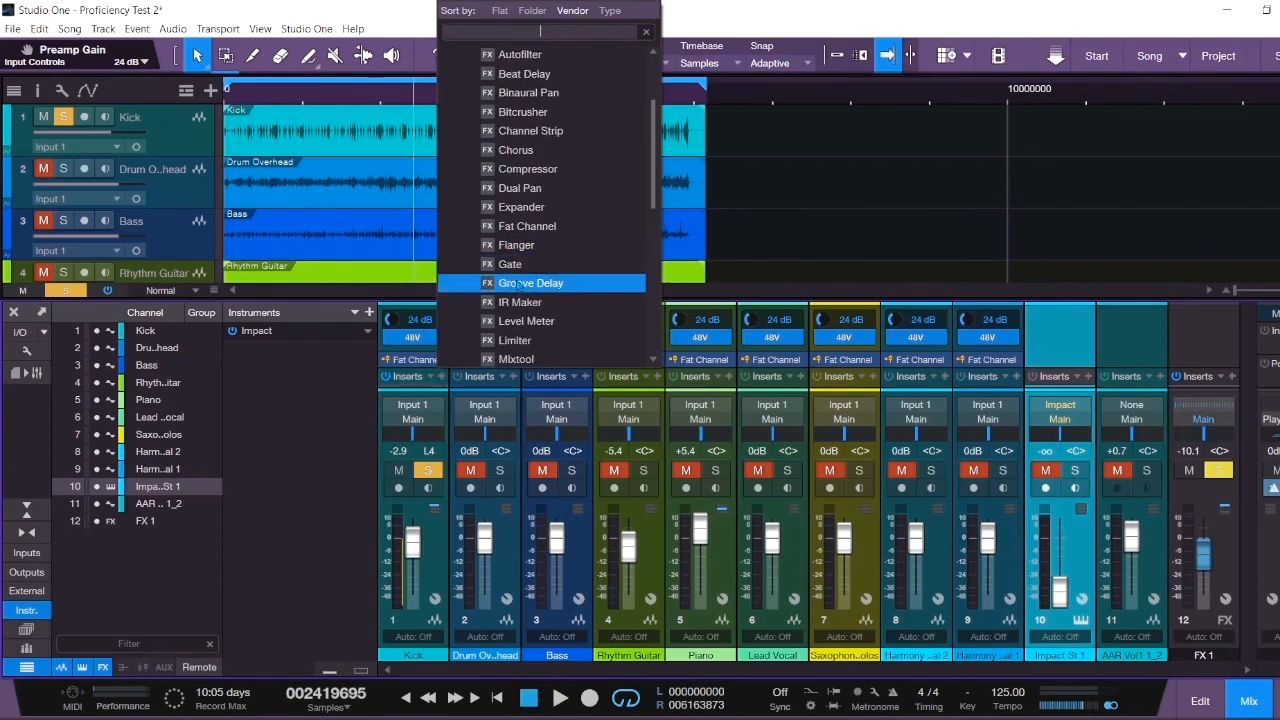
pyautogui.click(535, 169)
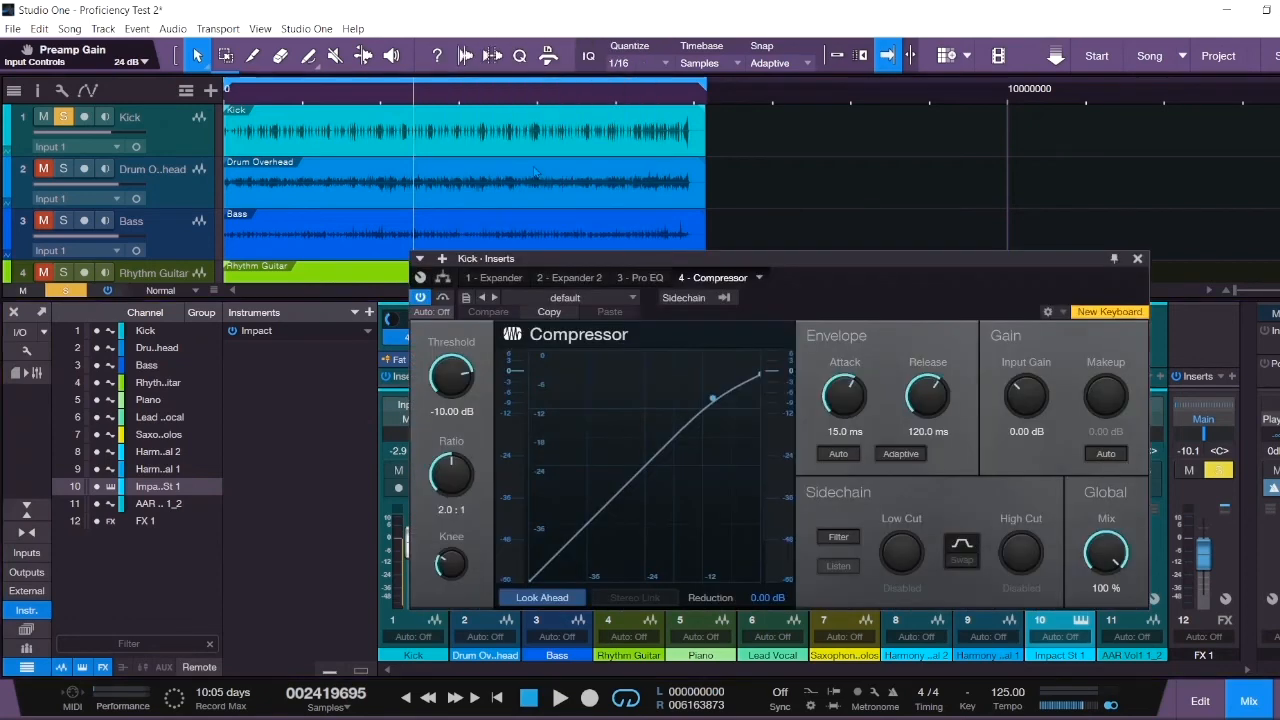
# - While playing back, set the Compressor to -29.52 dB threshold, 7.0:1 ratio and 97.0 ms attack
pyautogui.moveTo(718, 408); pyautogui.dragTo(703, 424)
pyautogui.press('space')
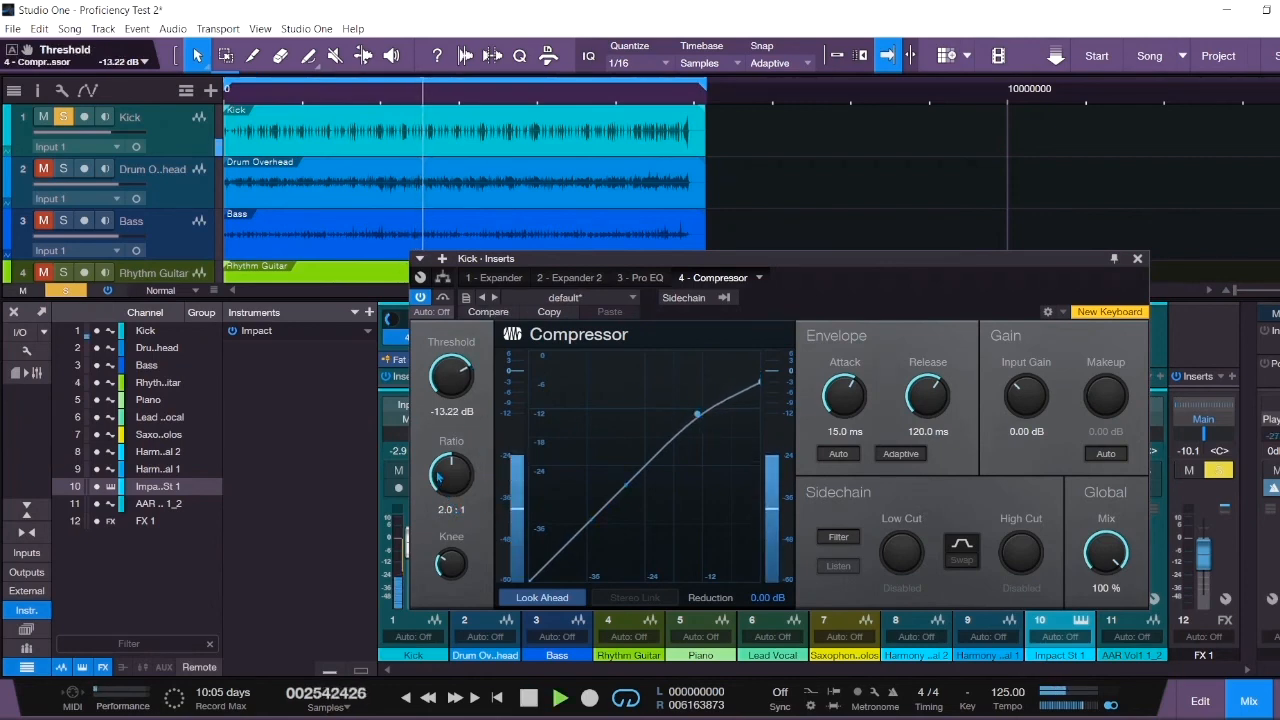
pyautogui.moveTo(451, 505); pyautogui.dragTo(442, 447)
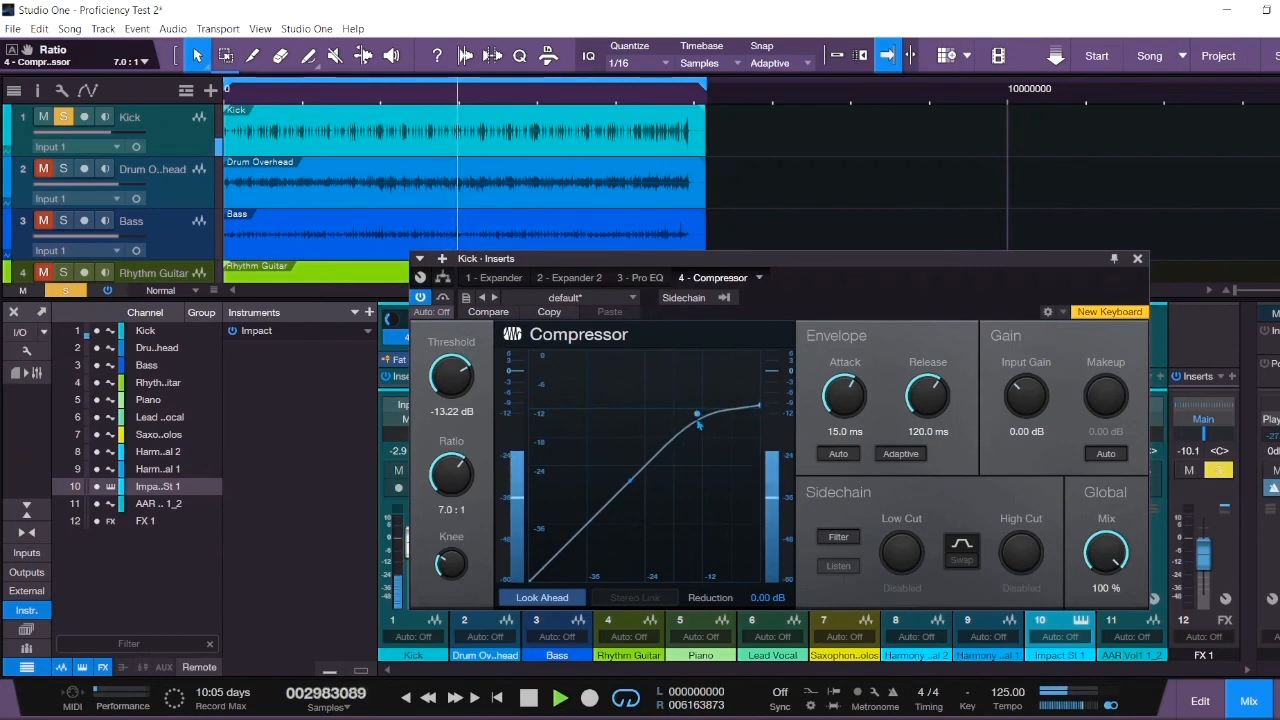
pyautogui.moveTo(697, 414); pyautogui.dragTo(636, 477)
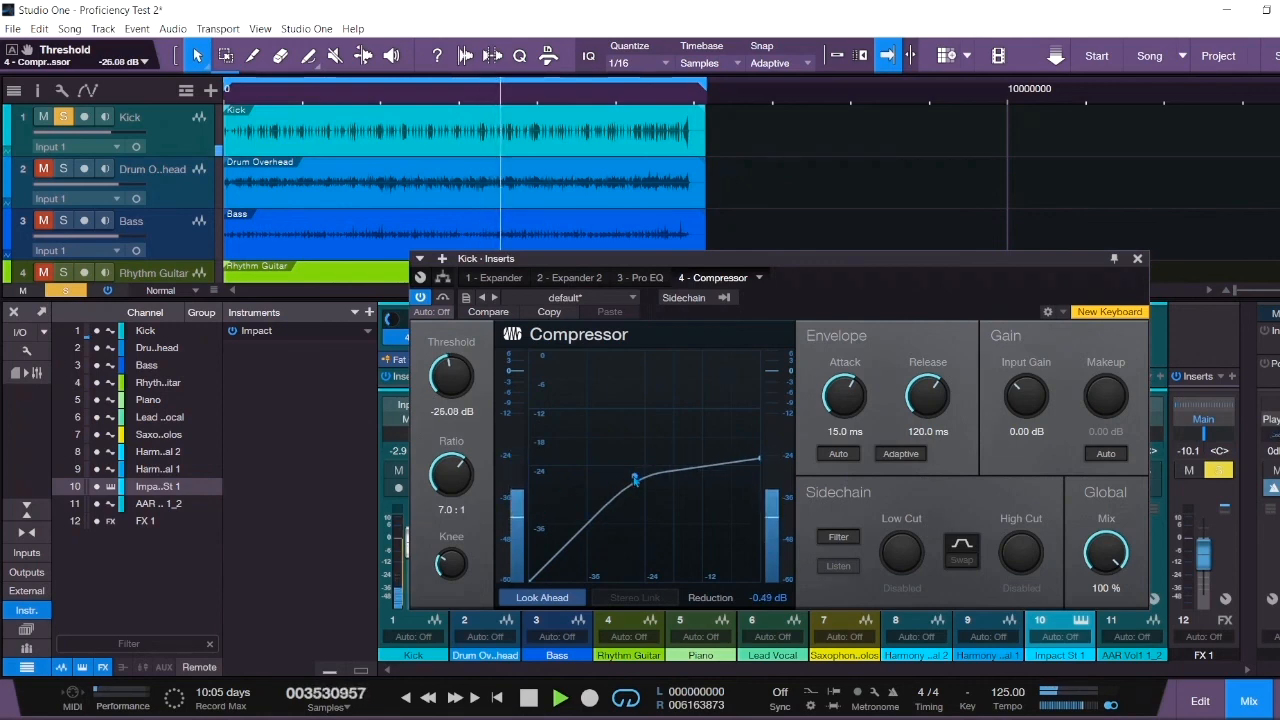
pyautogui.moveTo(634, 480); pyautogui.dragTo(618, 493)
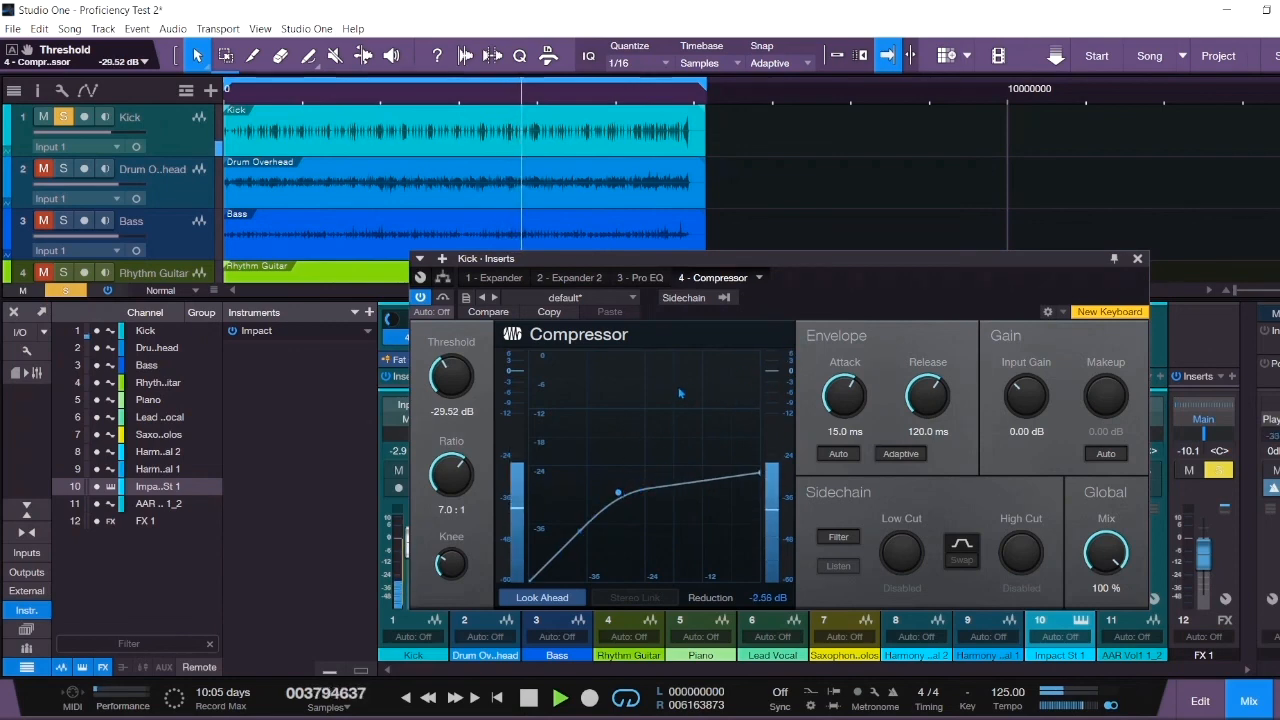
pyautogui.moveTo(829, 405); pyautogui.dragTo(800, 335)
pyautogui.press('space')
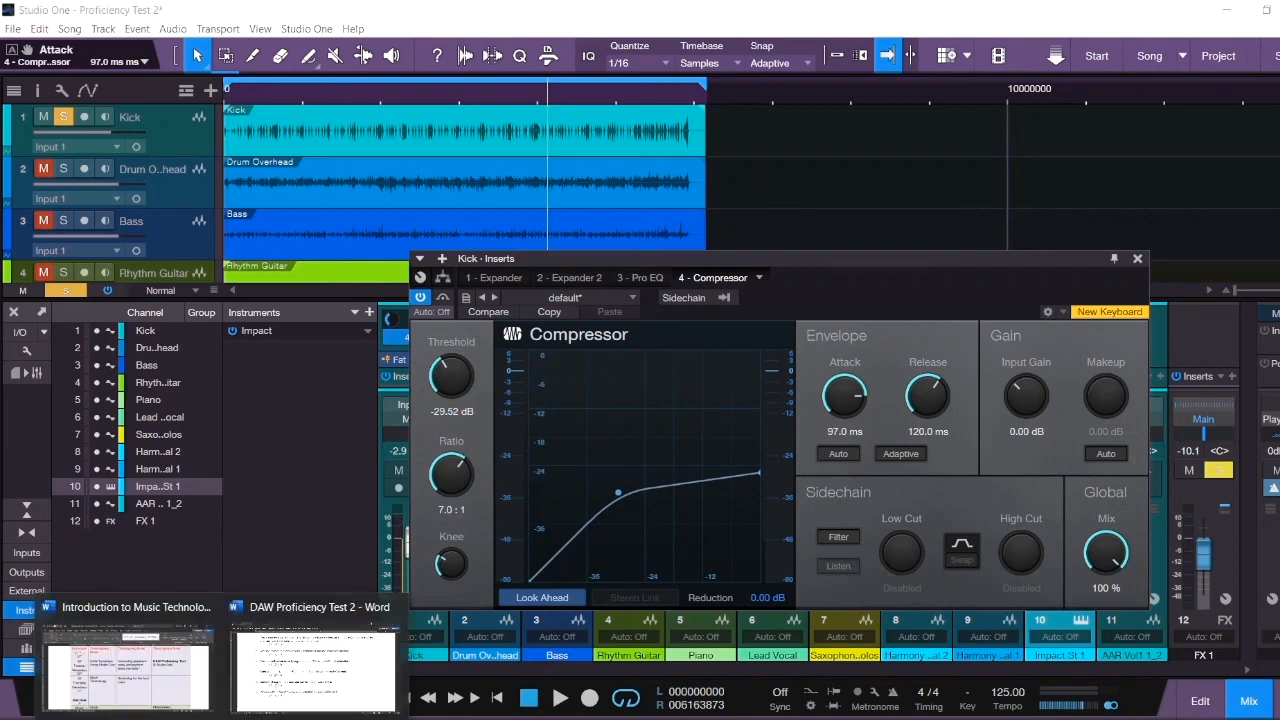
pyautogui.click(370, 700)
pyautogui.click(568, 509)
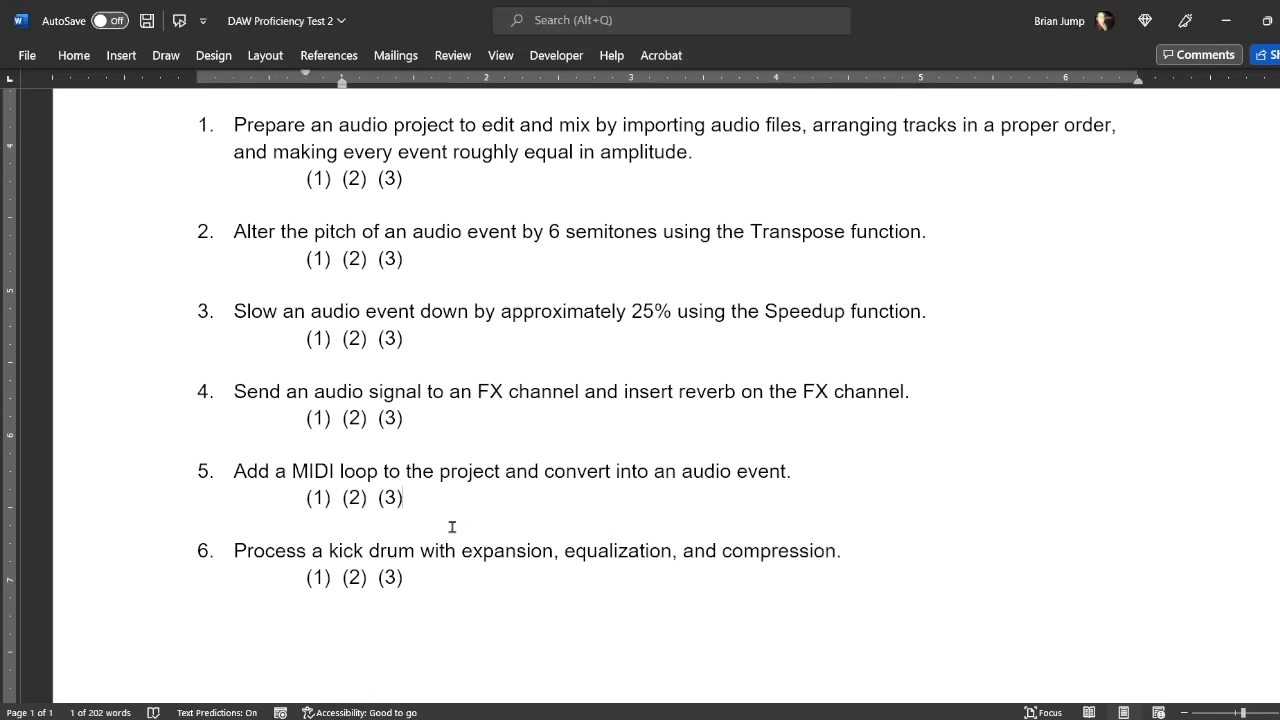
pyautogui.scroll(5, 434, 528)
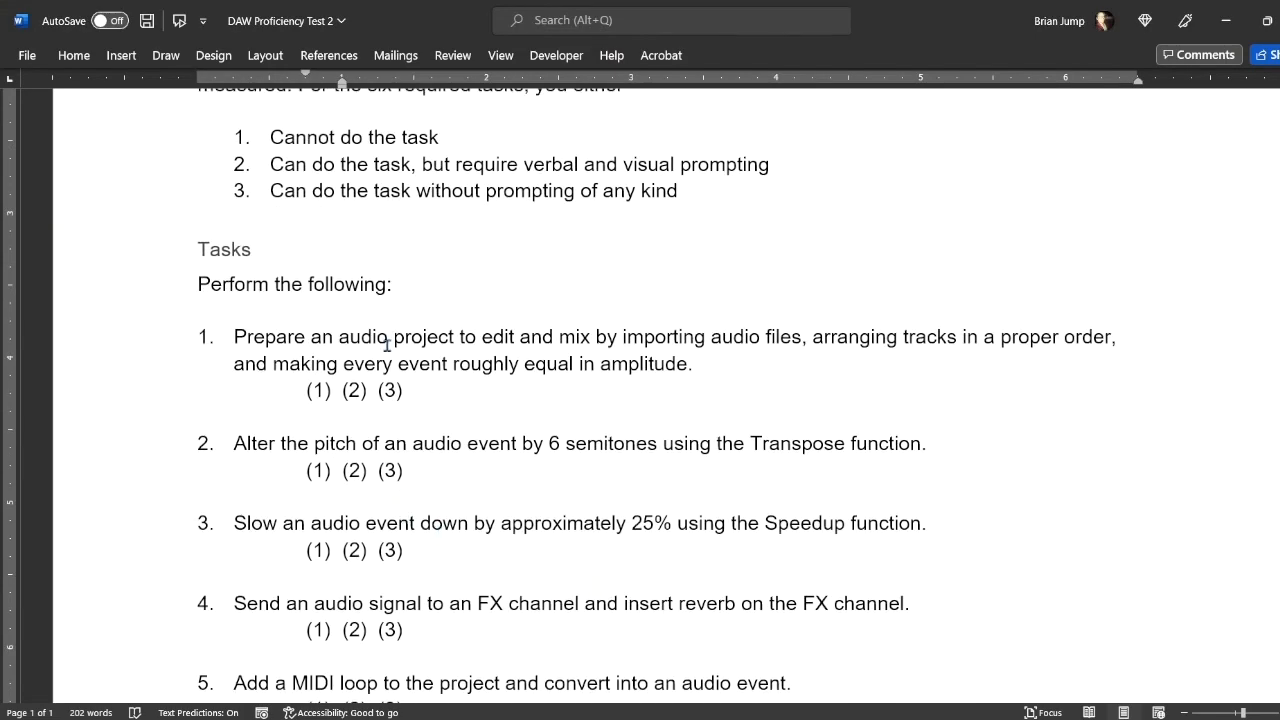
pyautogui.scroll(8, 387, 344)
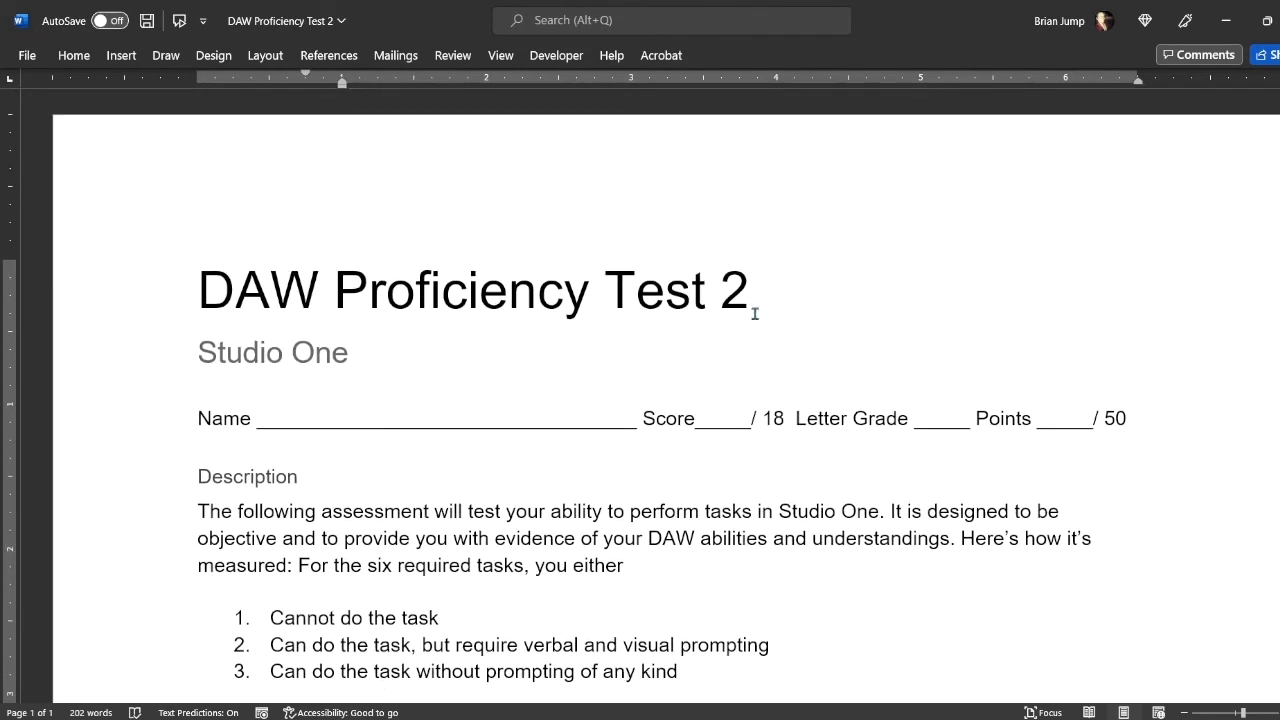
pyautogui.moveTo(755, 313); pyautogui.dragTo(453, 301)
pyautogui.moveTo(316, 299); pyautogui.dragTo(183, 334)
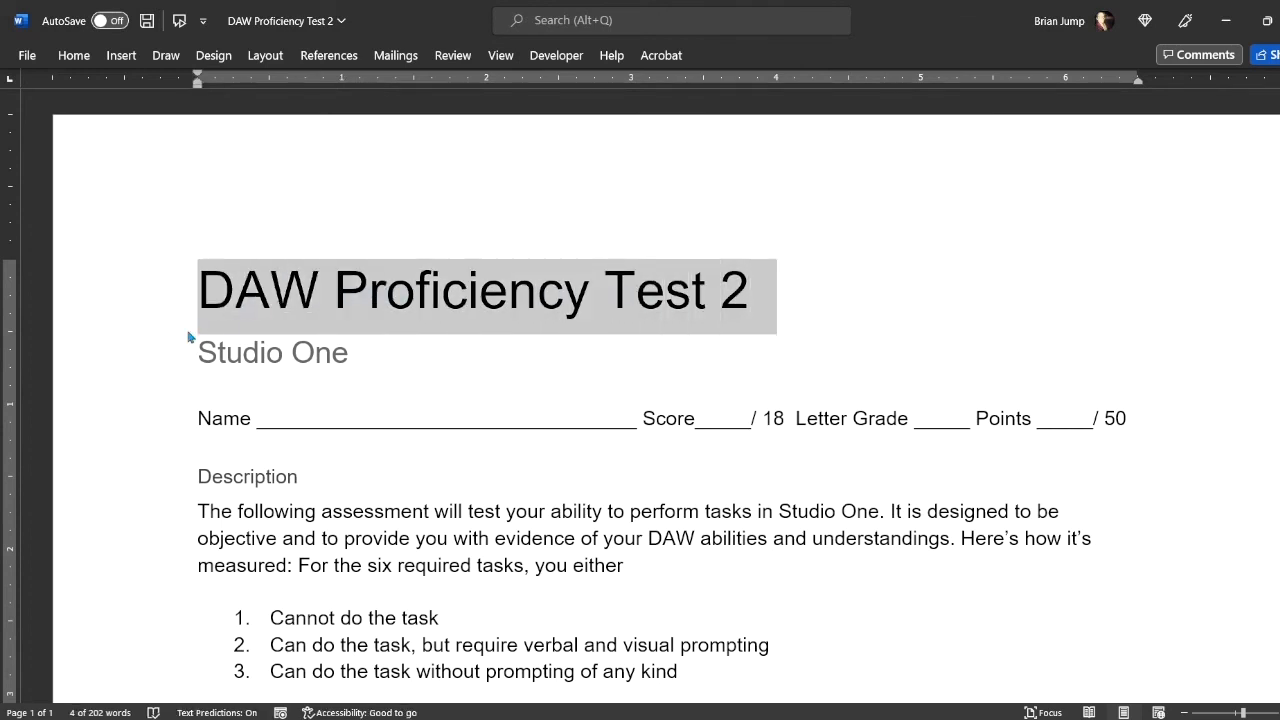
pyautogui.click(1230, 24)
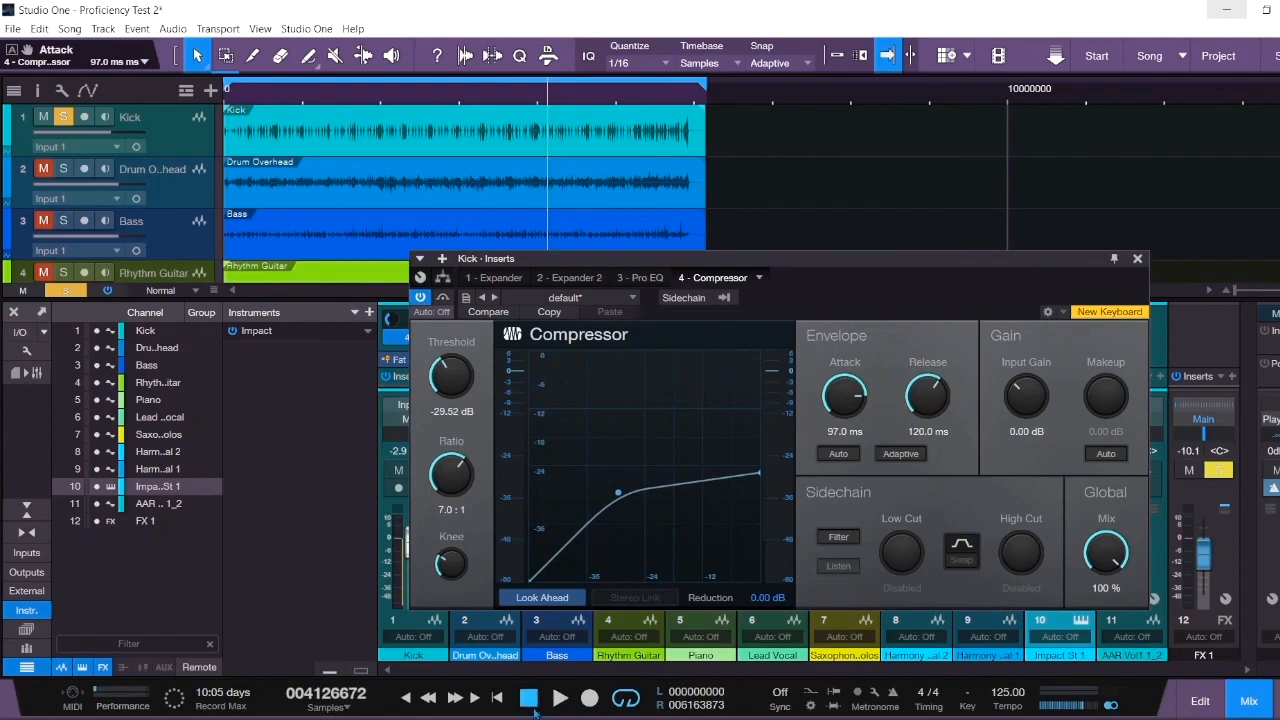